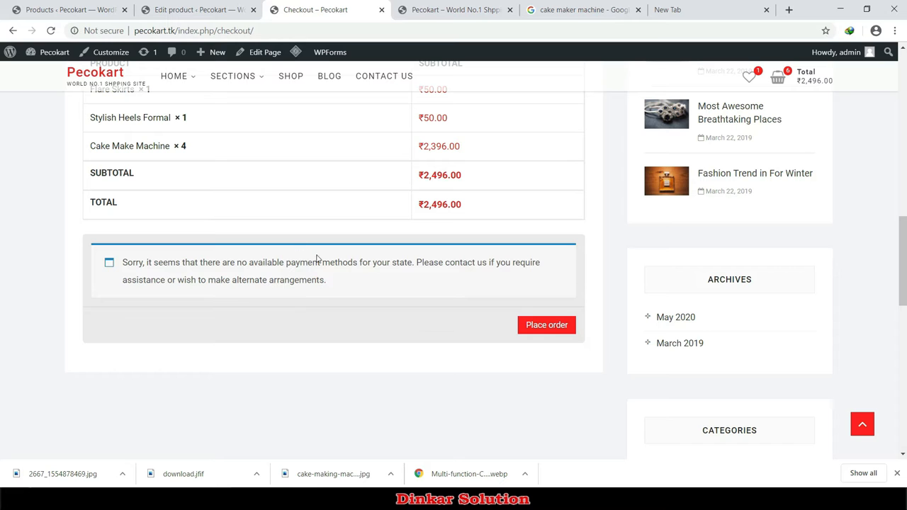
Step: Leave the Cake Make Machine product editor for the main WordPress admin Dashboard
click(229, 9)
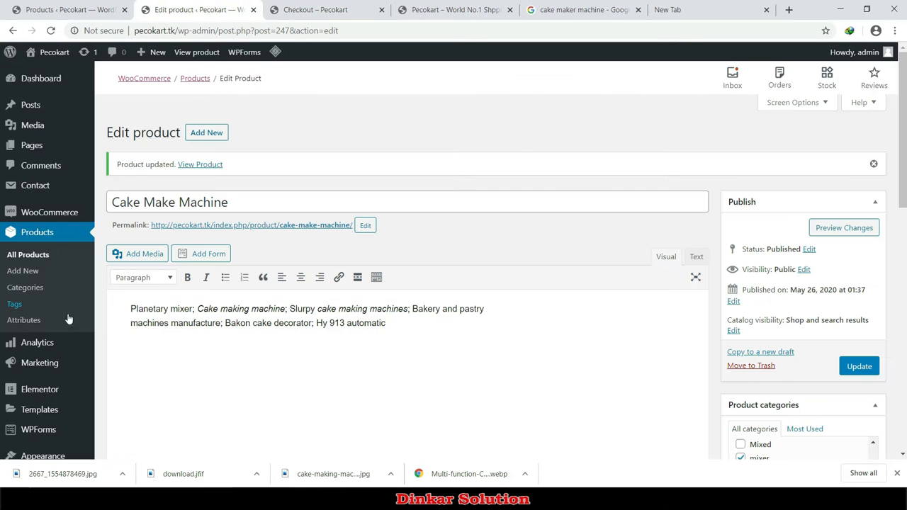
click(61, 87)
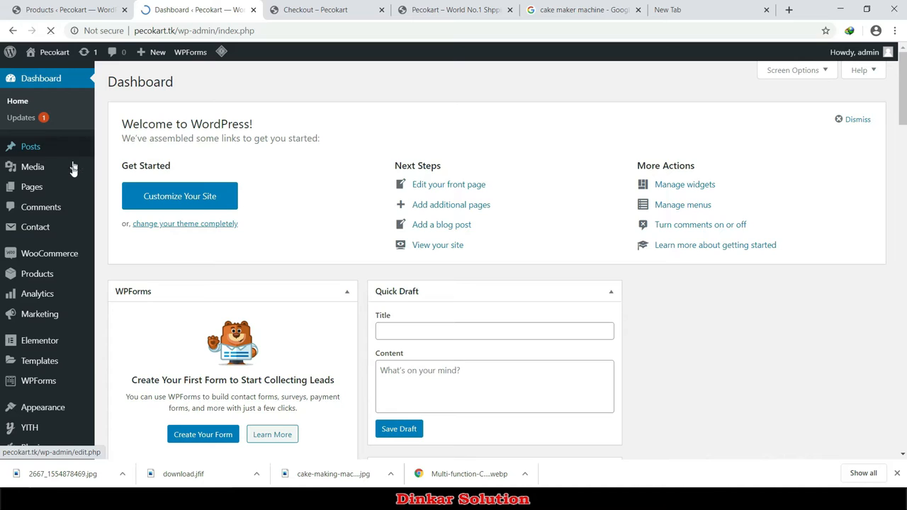
Step: Open the WooCommerce Dashboard and review May 2020 performance: ₹0.00 sales, 0 orders
scroll(64, 275, down, 3)
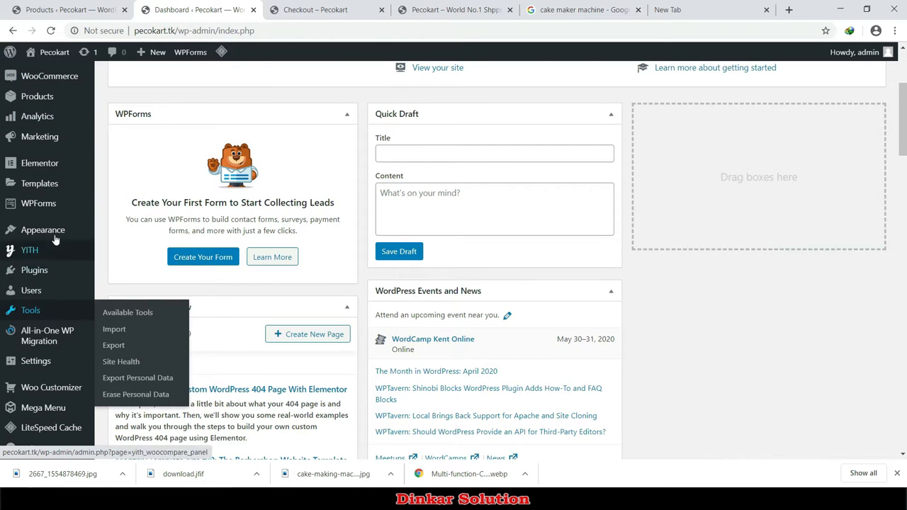
mouse_move(47, 181)
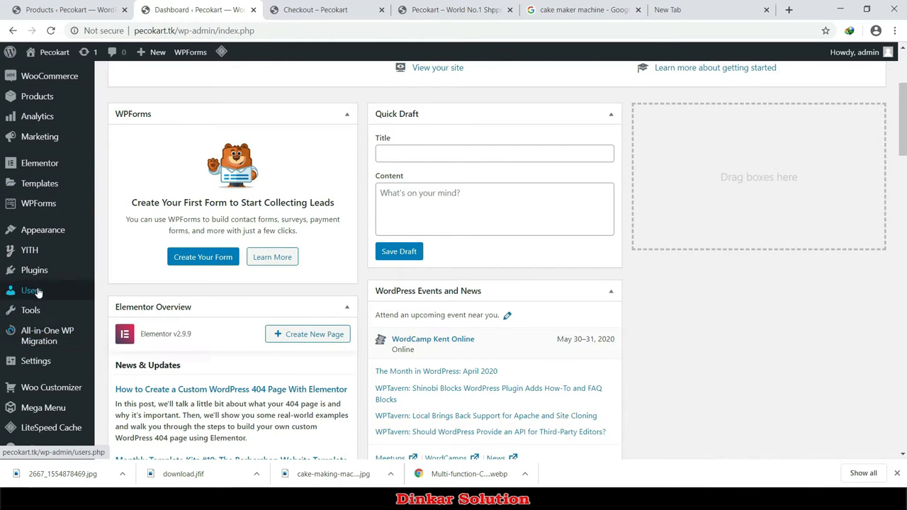
scroll(32, 292, up, 1)
mouse_move(39, 142)
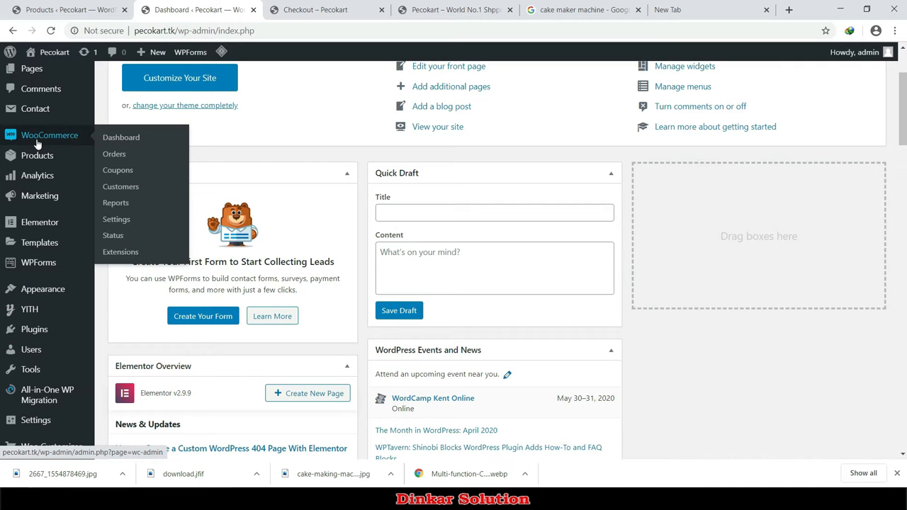
click(38, 138)
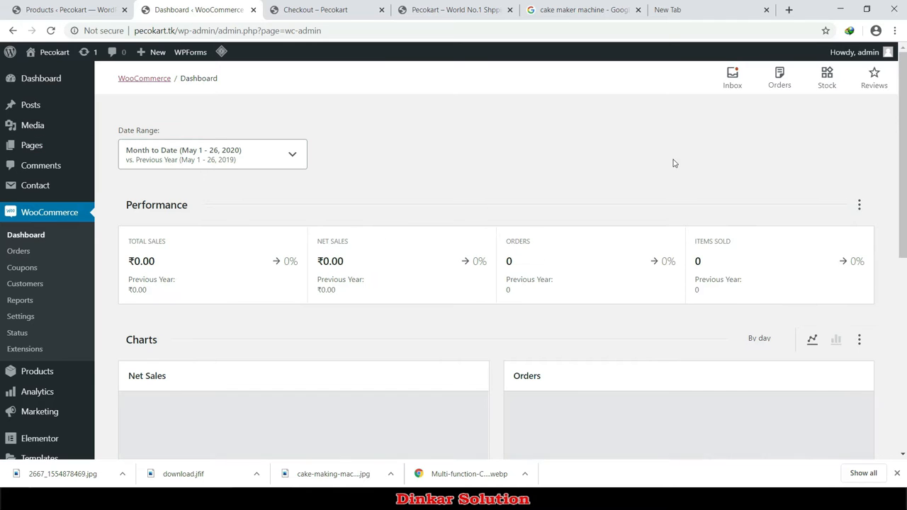
scroll(330, 224, down, 3)
mouse_move(623, 300)
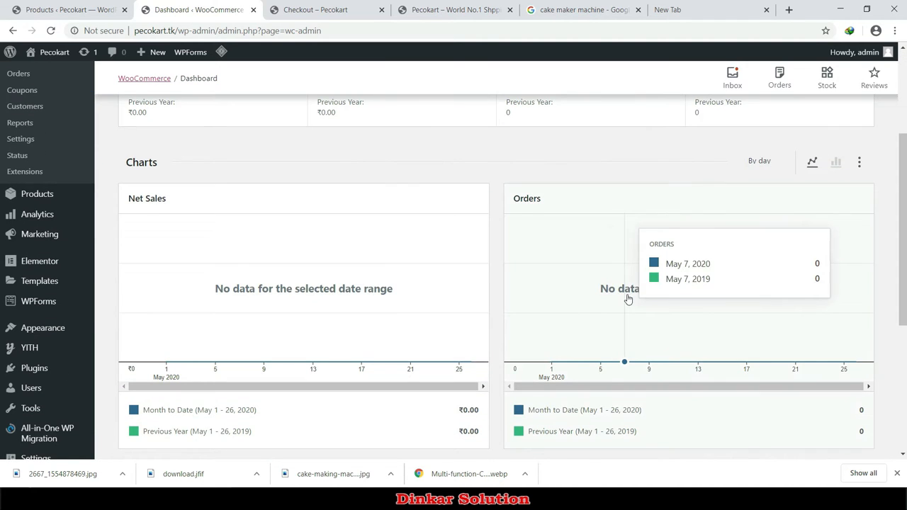
scroll(461, 324, up, 3)
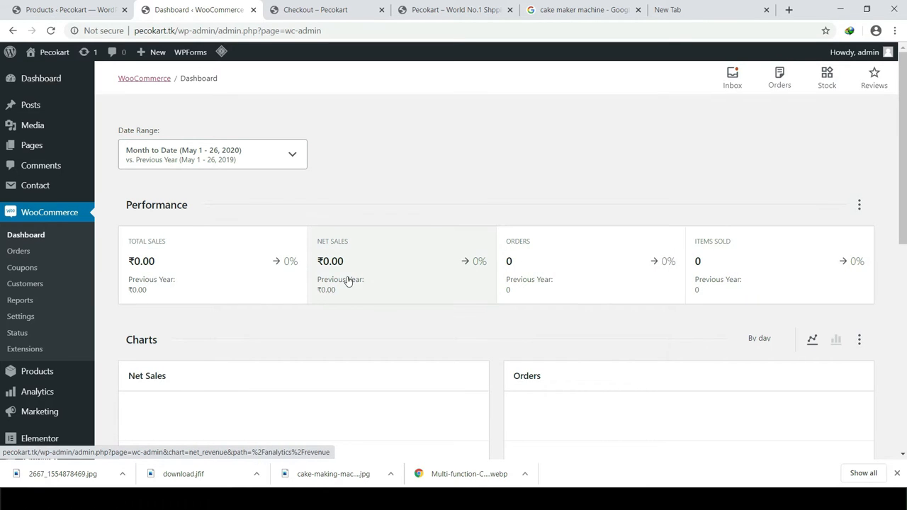
scroll(389, 290, down, 4)
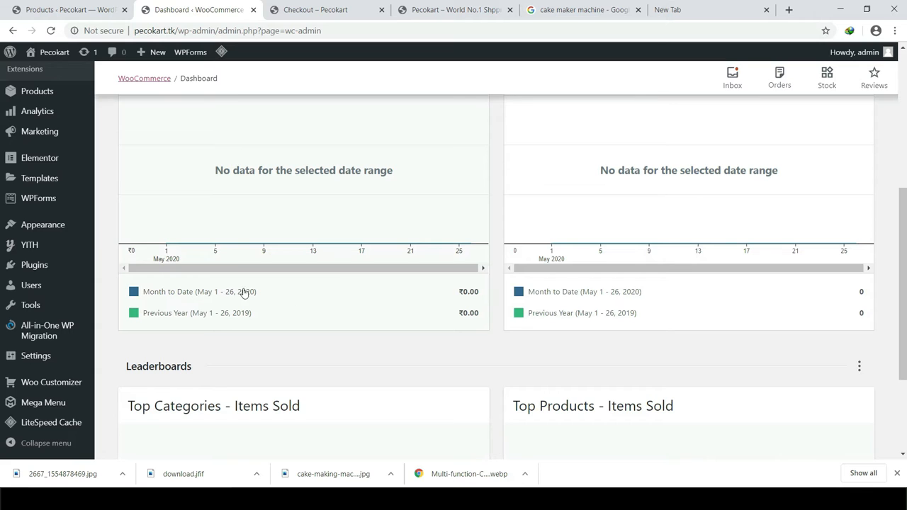
scroll(333, 294, up, 3)
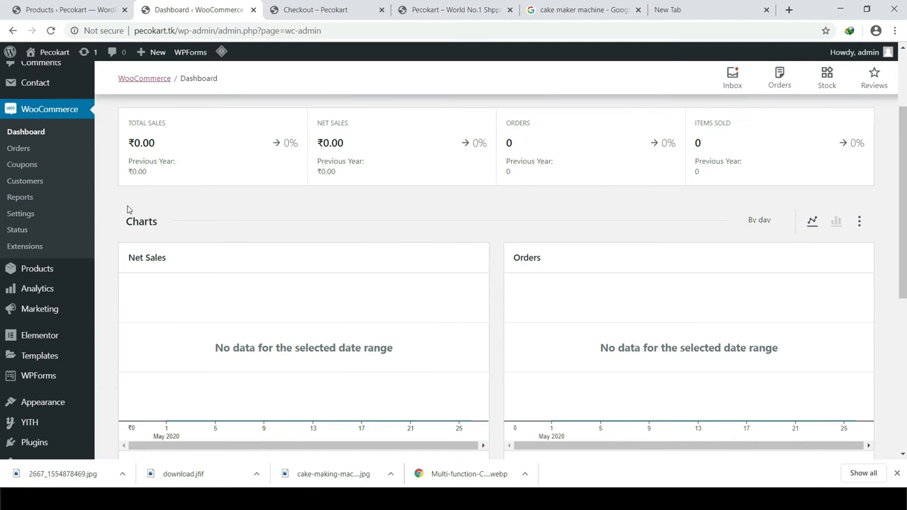
Step: Open WooCommerce General settings and expand the Selling location(s) dropdown
click(30, 214)
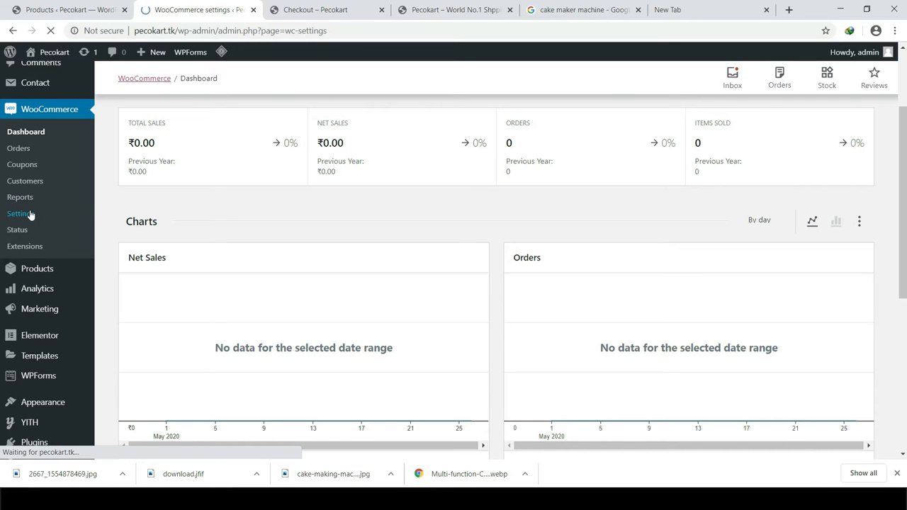
scroll(220, 294, down, 3)
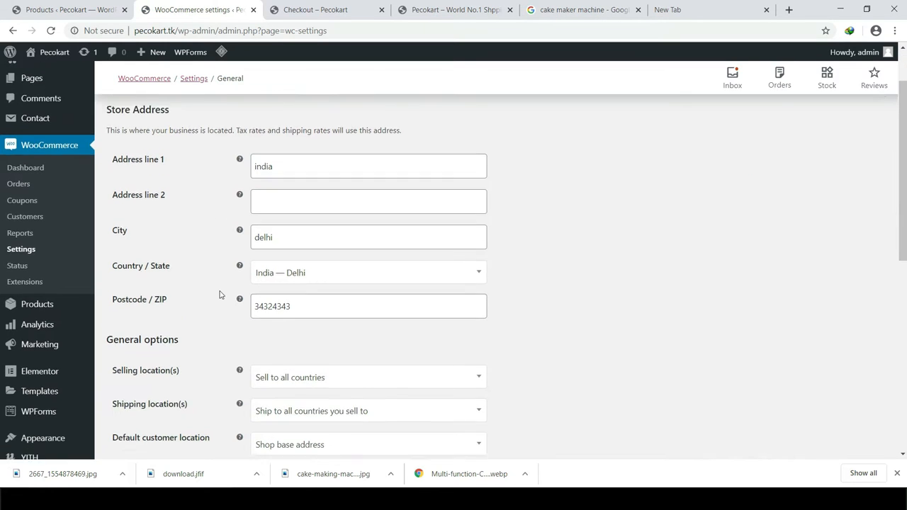
scroll(351, 264, down, 2)
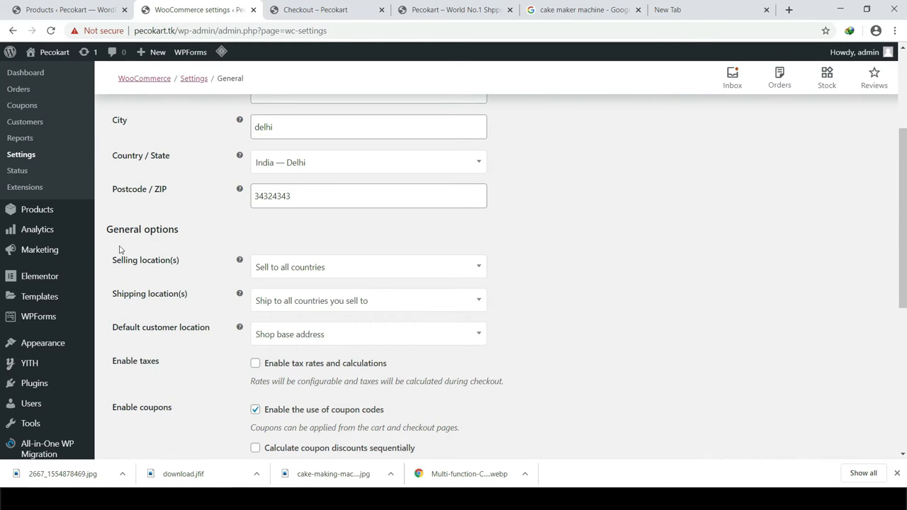
drag(111, 231, 168, 230)
click(170, 230)
drag(118, 265, 174, 263)
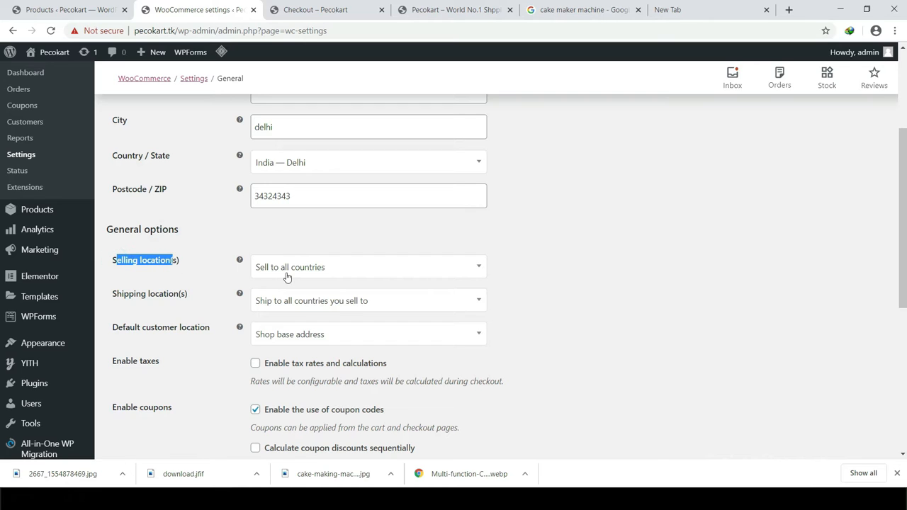
click(562, 268)
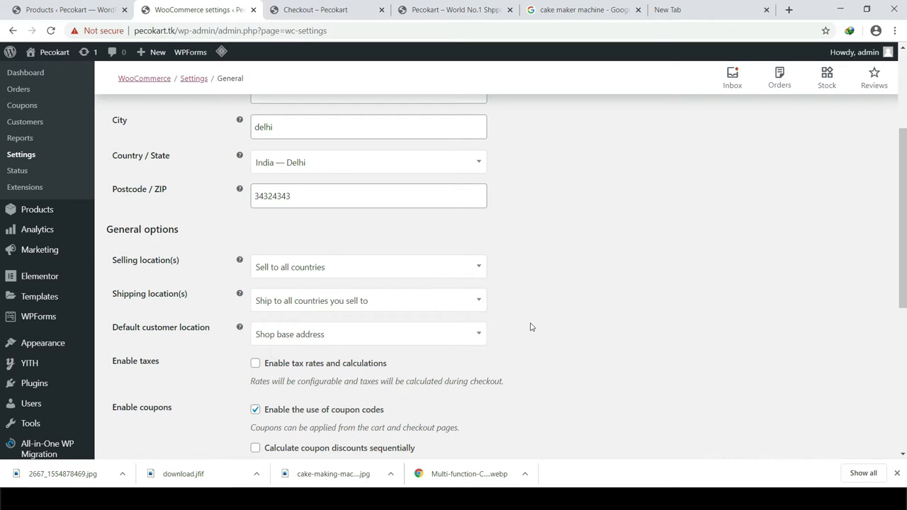
click(318, 268)
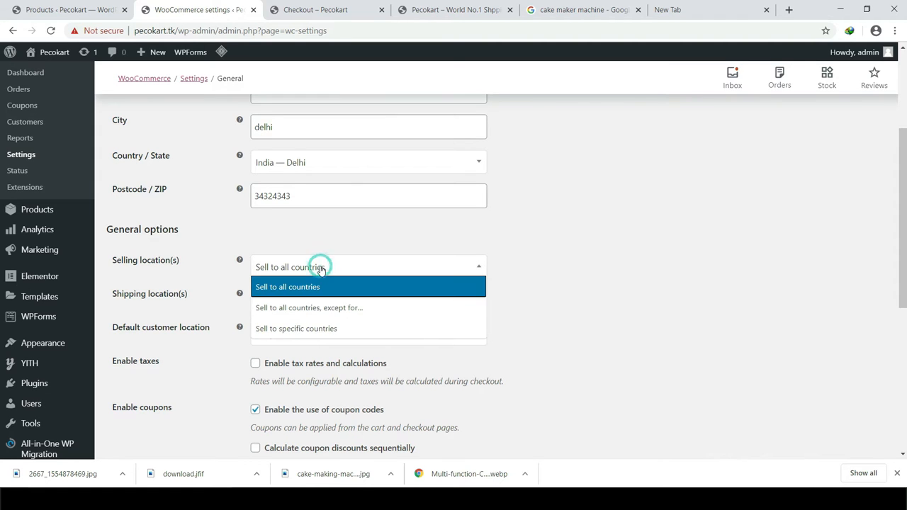
Step: Restrict selling to specific countries: India, Pakistan and Bangladesh
click(283, 330)
click(296, 305)
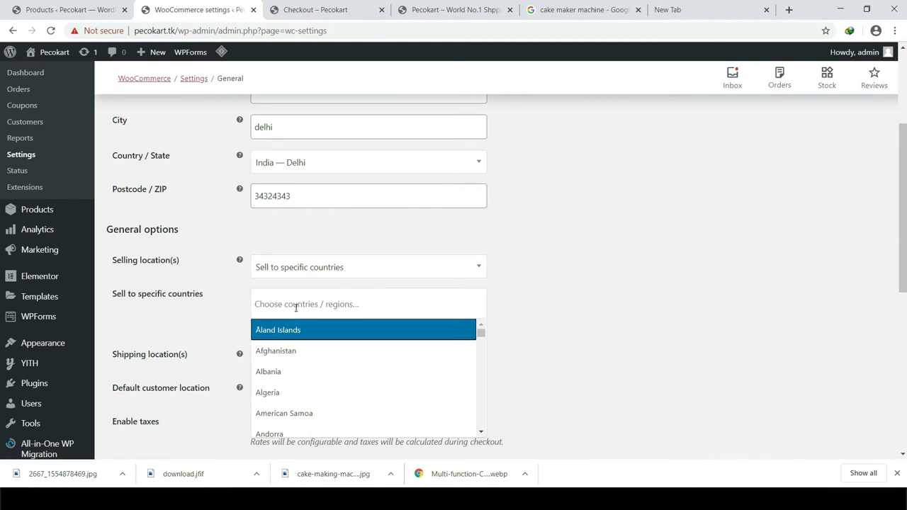
text(india)
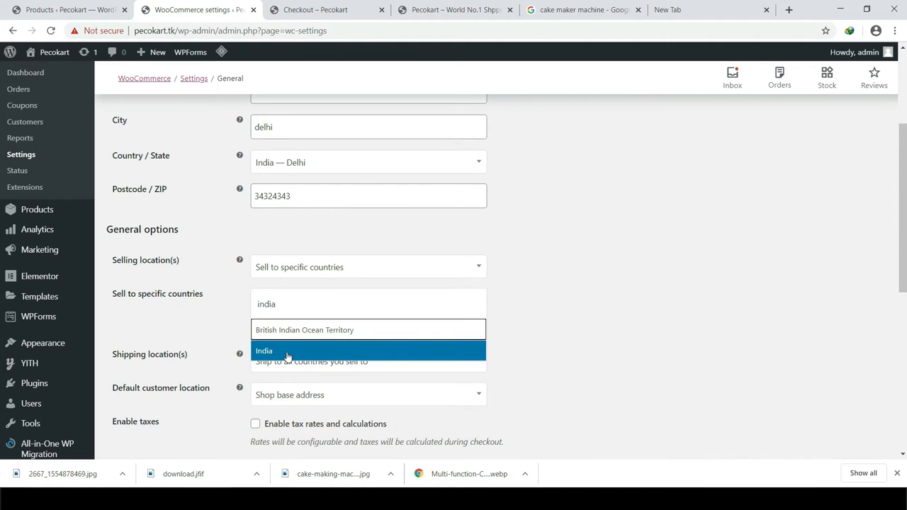
click(288, 352)
text(p)
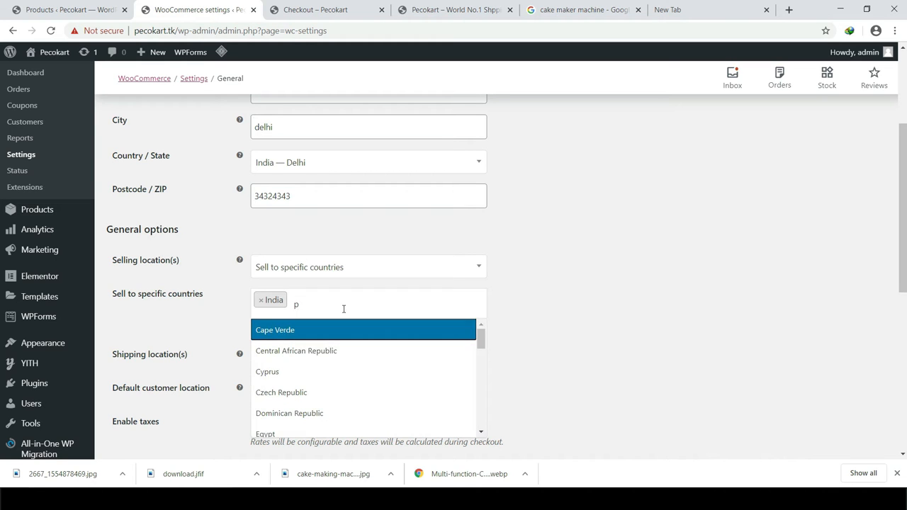
text(aki)
key(Return)
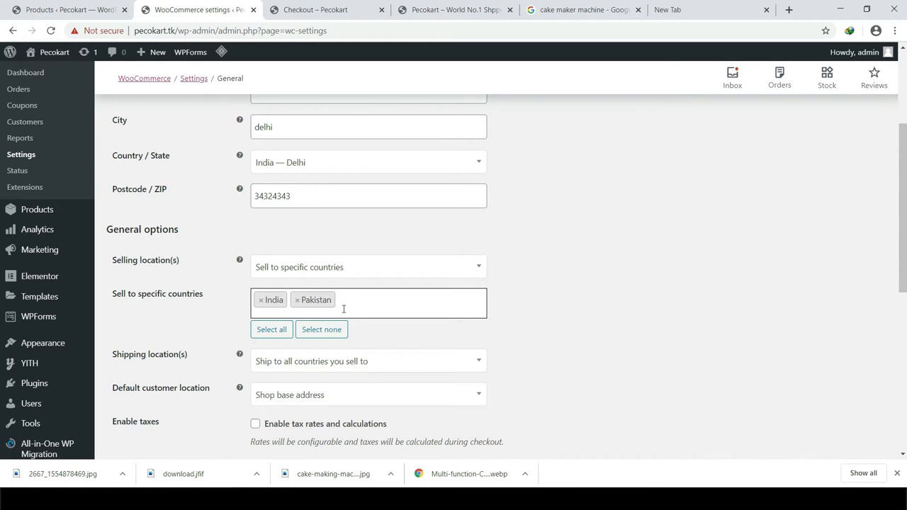
text(ban)
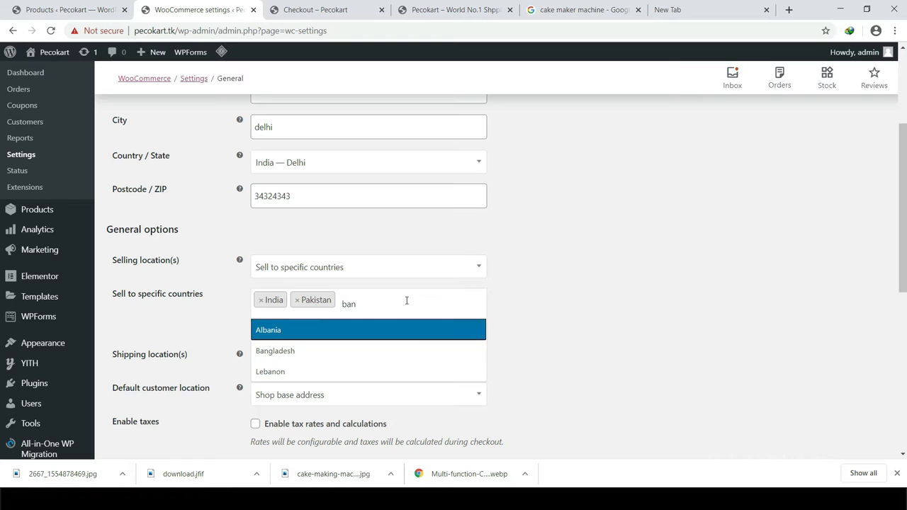
key(Down)
key(Return)
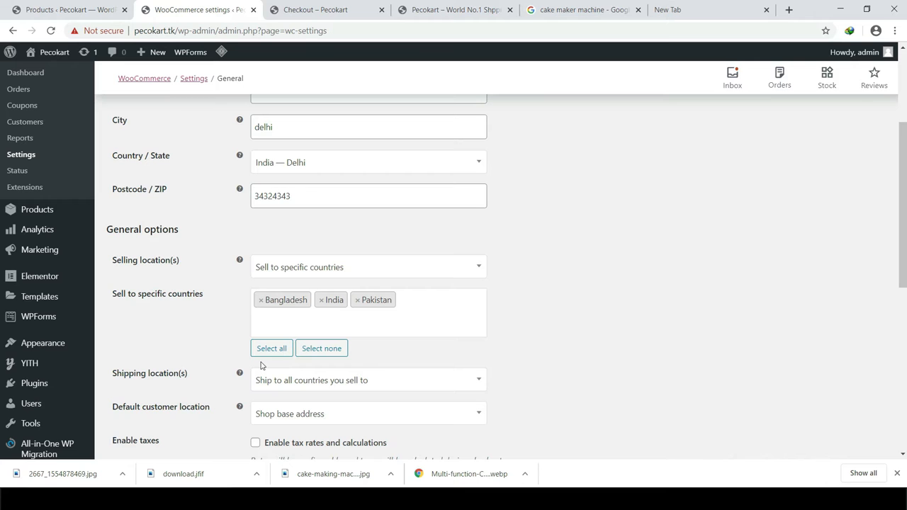
scroll(262, 366, down, 1)
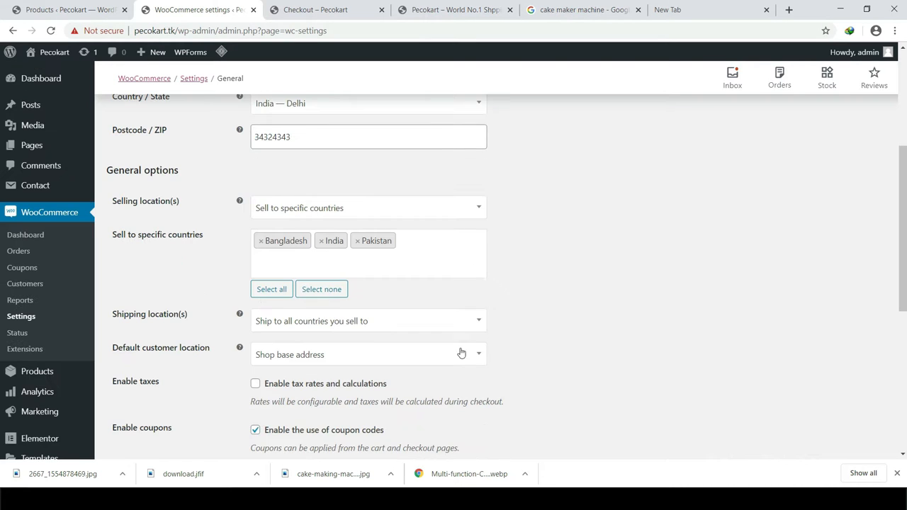
scroll(144, 364, up, 1)
drag(117, 376, 158, 376)
Step: Check the Shipping location(s) choices and leave them unchanged
click(170, 376)
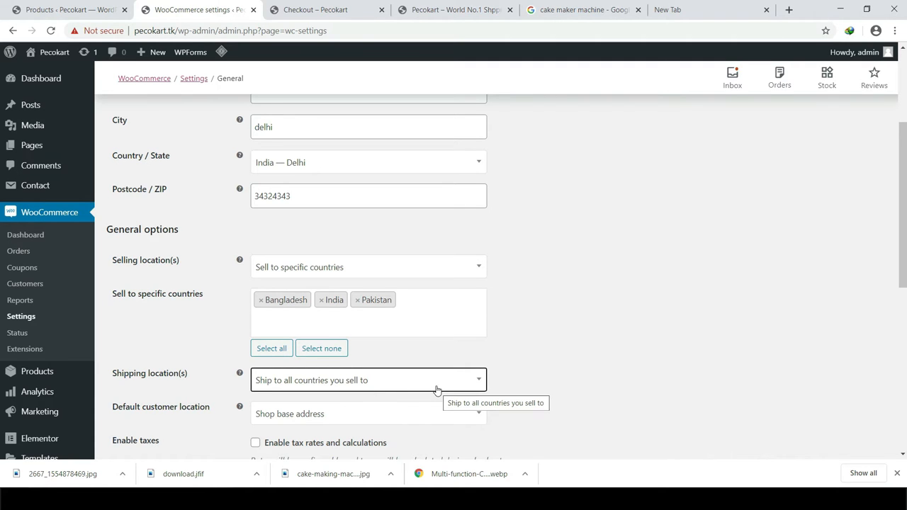
scroll(294, 383, down, 1)
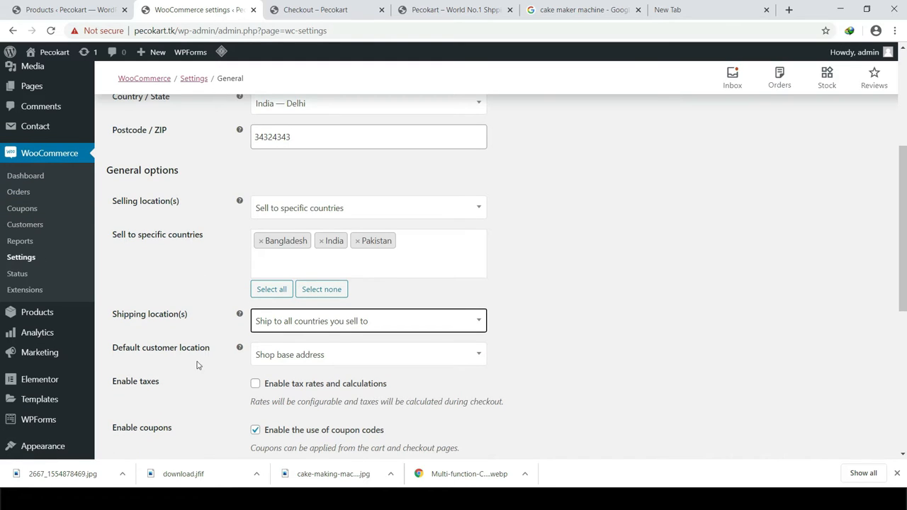
click(305, 323)
click(609, 320)
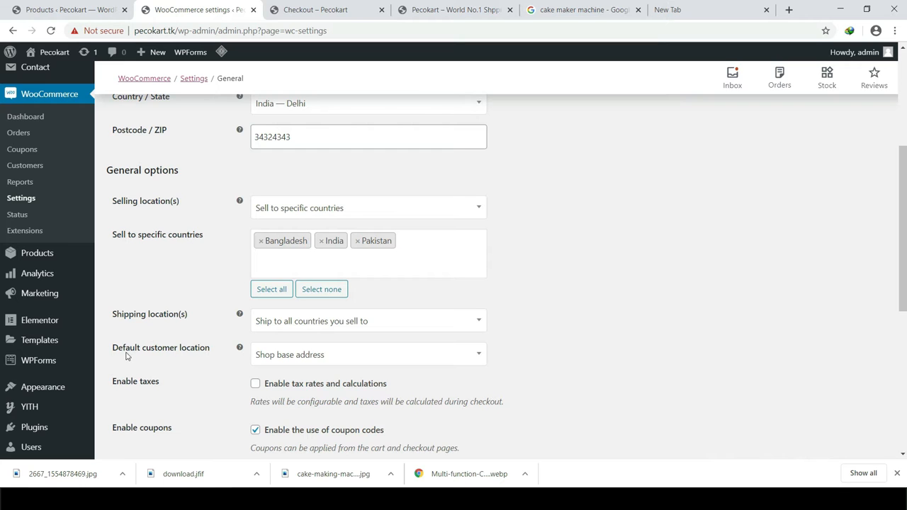
Step: Enable tax rates and calculations in the General settings
scroll(218, 370, down, 1)
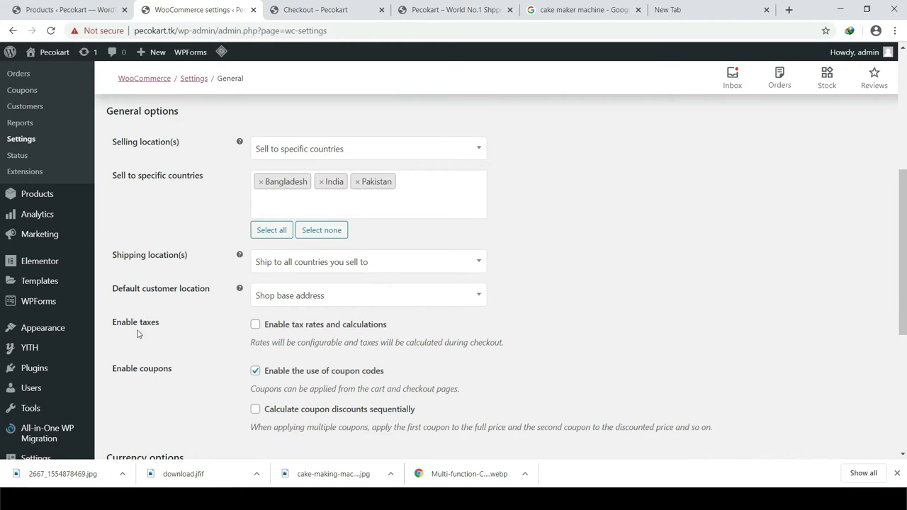
drag(121, 322, 161, 328)
click(162, 326)
click(255, 325)
scroll(404, 378, down, 1)
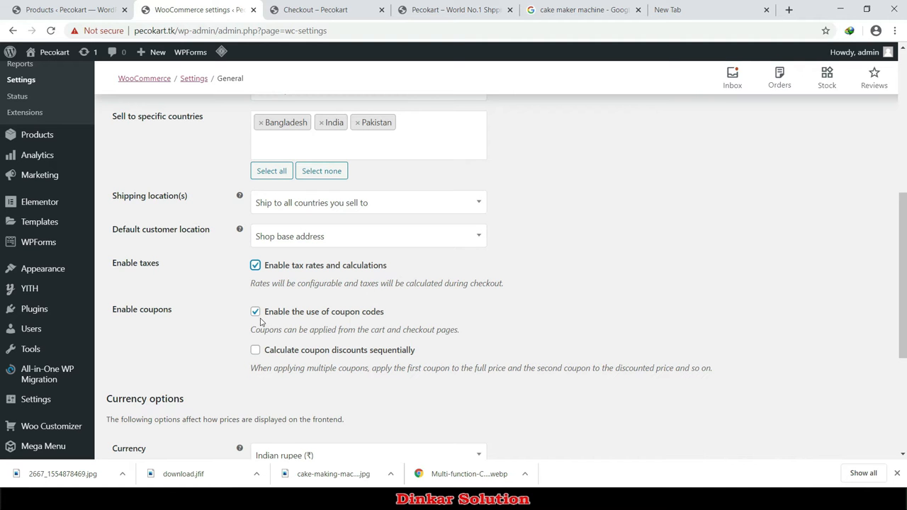
Step: Glance at the store's checkout page, then return to the General settings
click(330, 8)
scroll(408, 298, up, 5)
scroll(412, 323, up, 6)
double_click(146, 275)
click(151, 275)
click(179, 7)
Step: Enable sequential coupon discounts and keep the currency as Indian rupee (₹)
scroll(278, 282, down, 2)
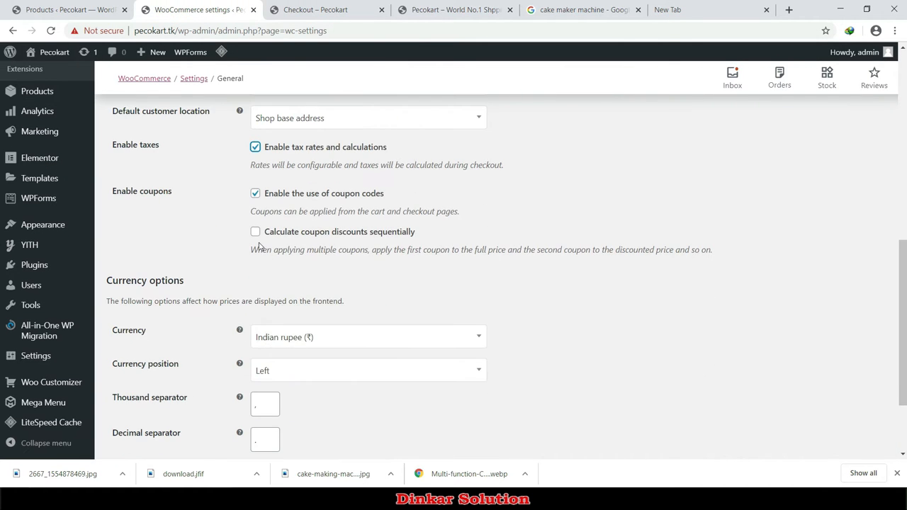
drag(282, 230, 359, 233)
click(363, 232)
scroll(273, 262, down, 1)
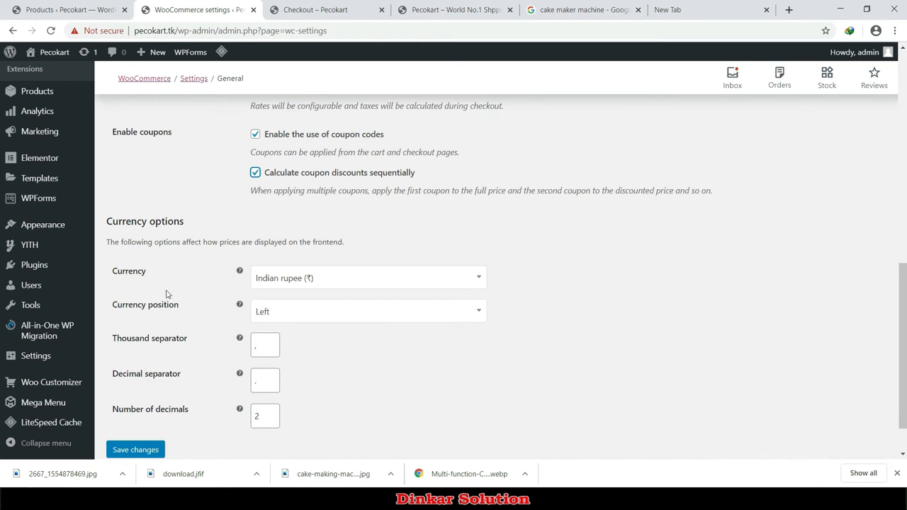
click(311, 281)
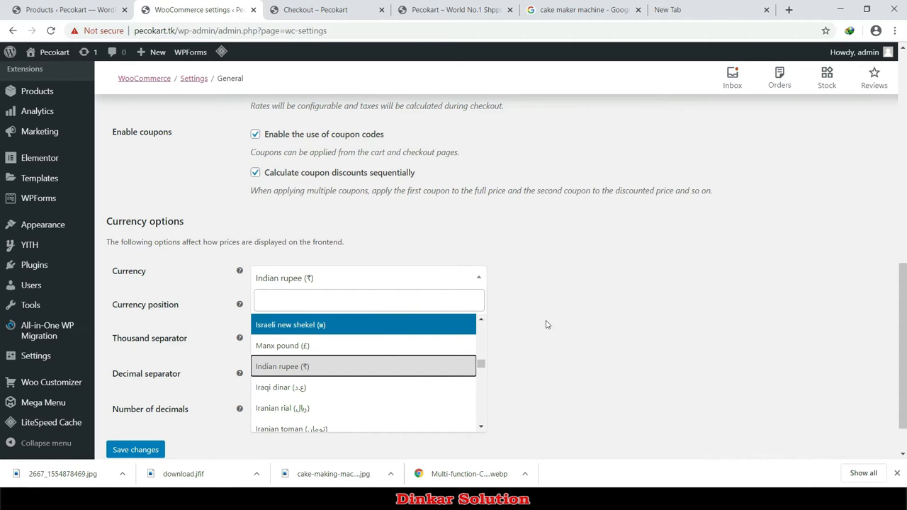
click(683, 297)
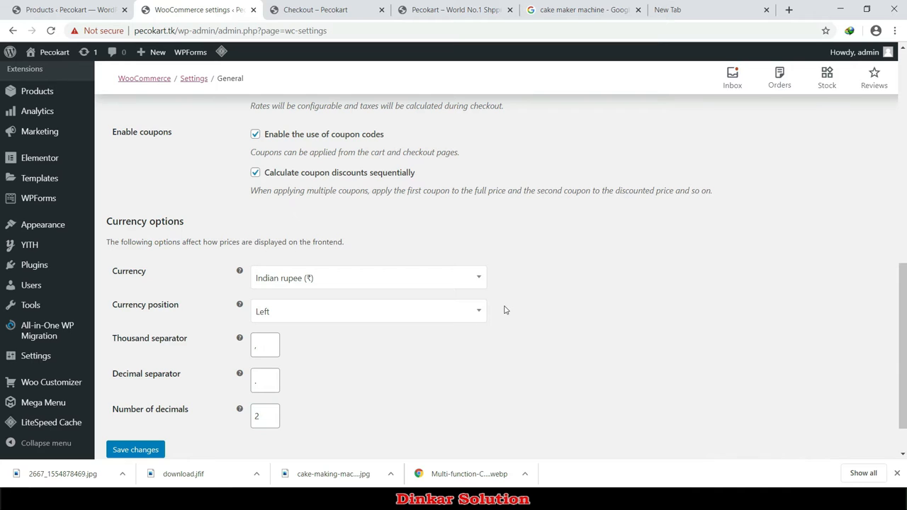
scroll(436, 337, down, 1)
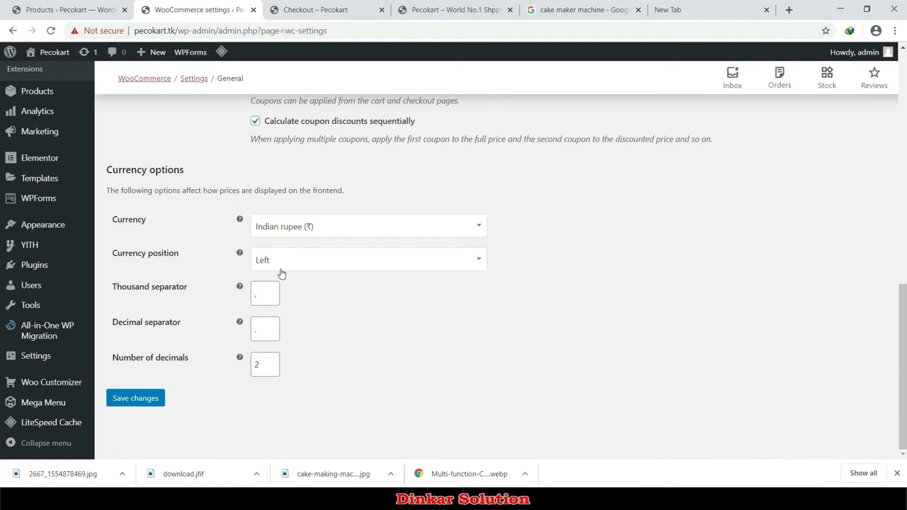
Step: Recheck the checkout page, then save the General settings
click(324, 13)
scroll(546, 328, down, 8)
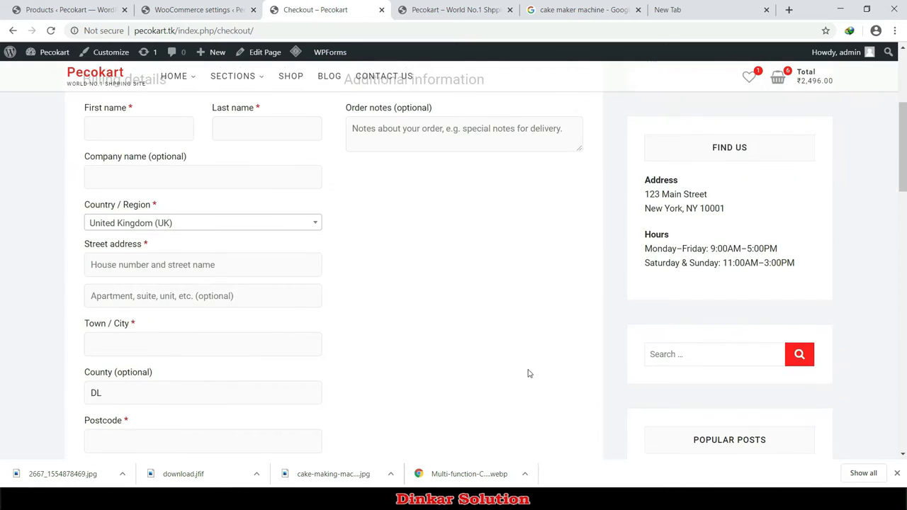
click(418, 376)
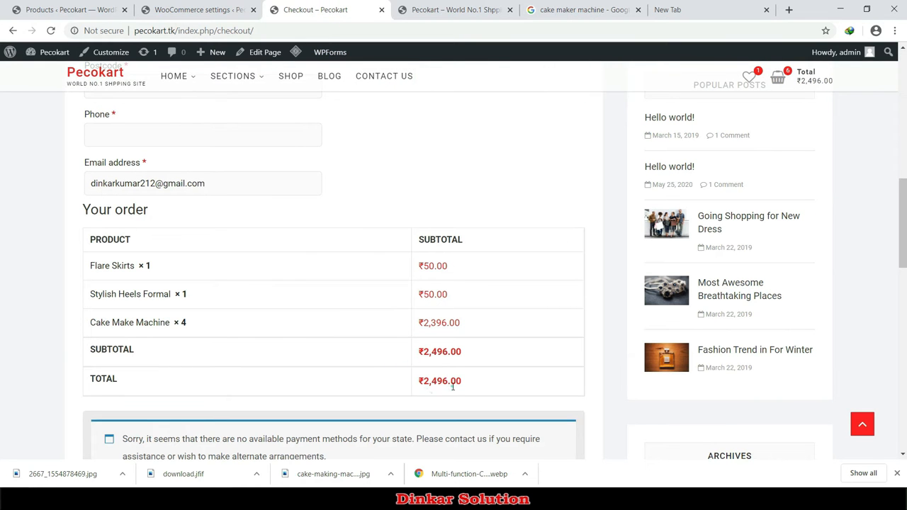
click(170, 10)
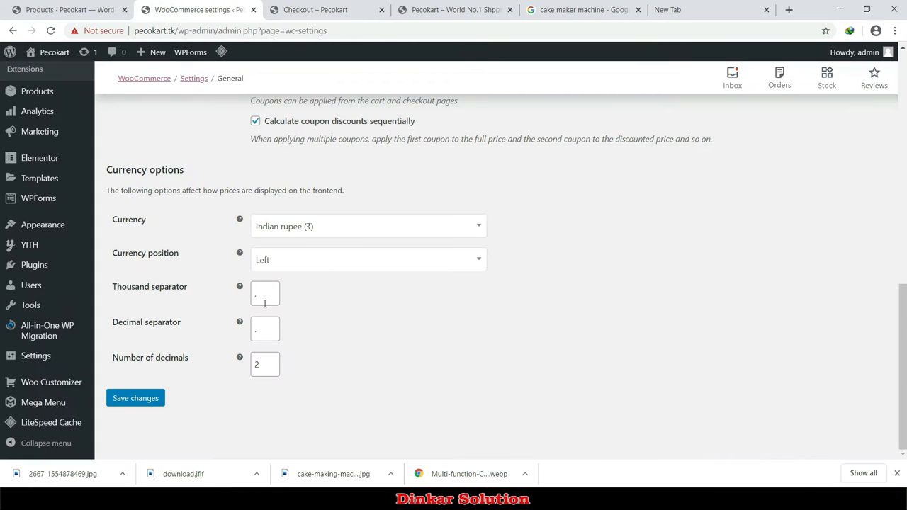
scroll(333, 397, up, 3)
scroll(333, 397, down, 4)
click(142, 399)
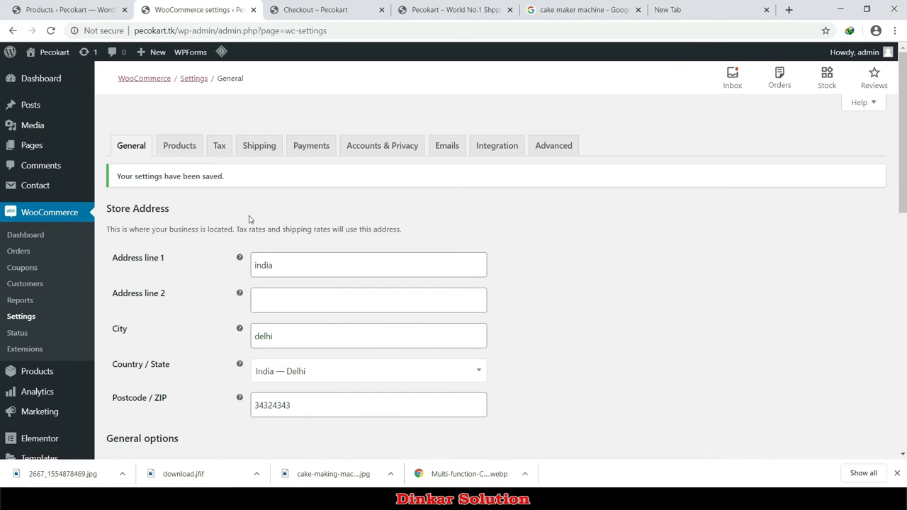
Step: Open the Products settings and scroll through shop, cart, measurement and review options
click(184, 153)
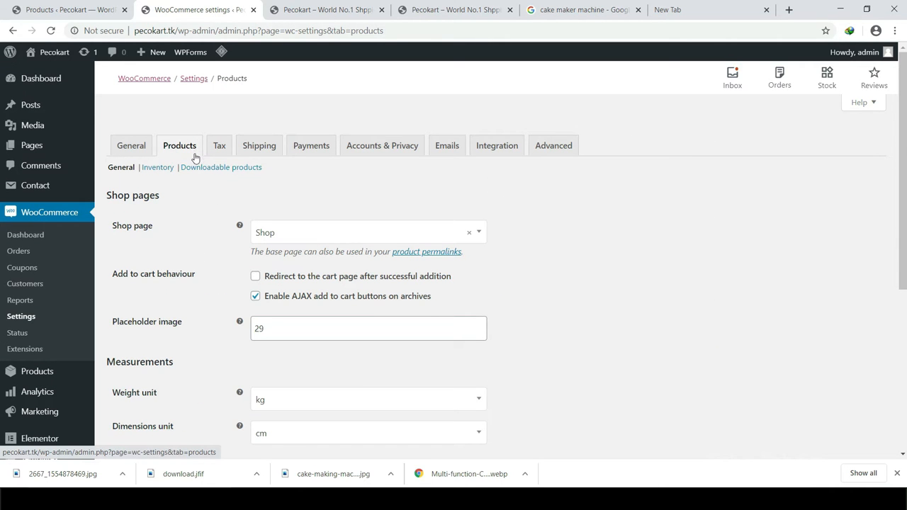
scroll(170, 235, down, 2)
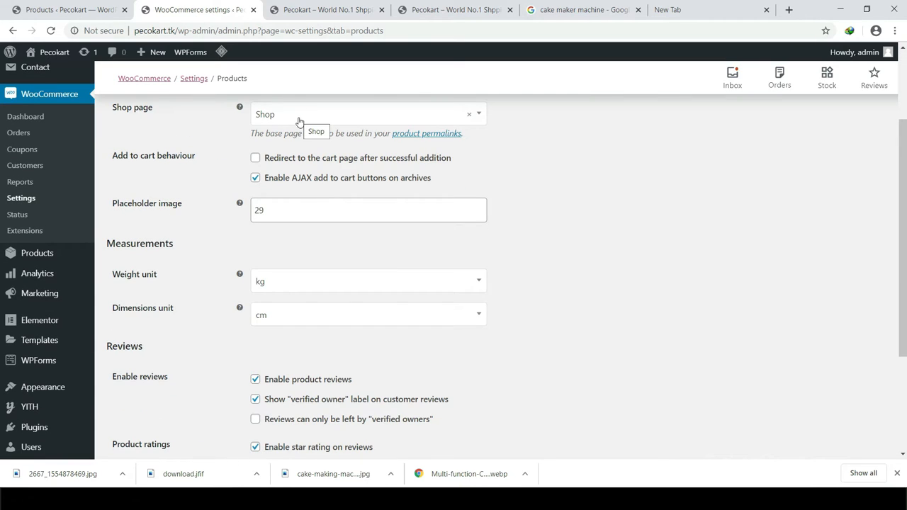
scroll(142, 135, down, 1)
scroll(170, 142, up, 1)
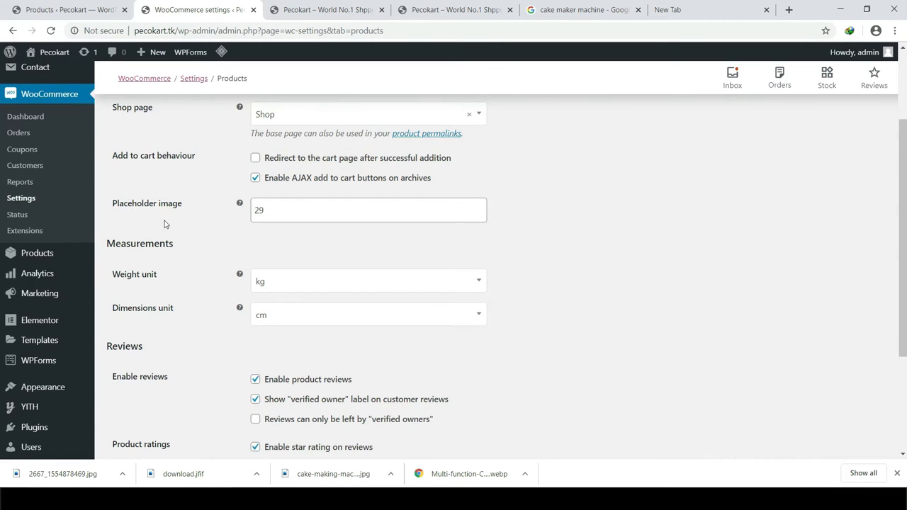
scroll(181, 209, down, 1)
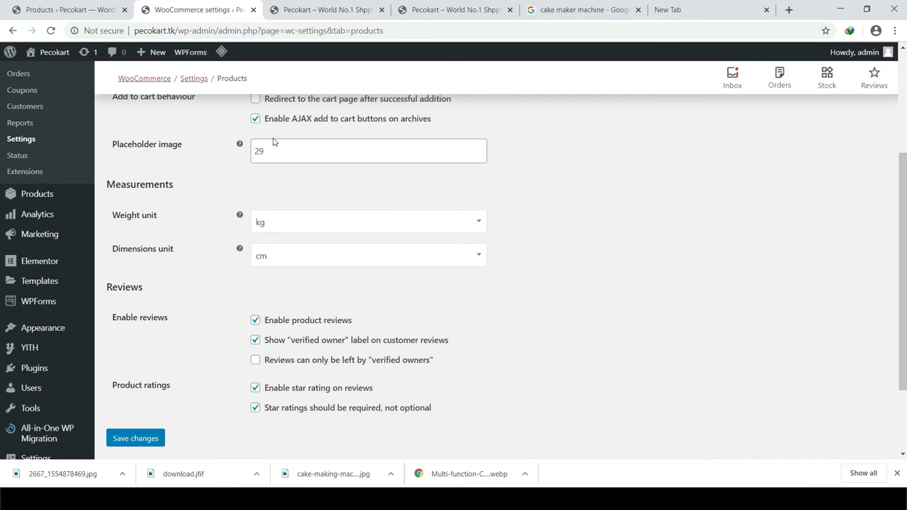
Step: View the Cake Make Machine product page on the storefront
click(326, 10)
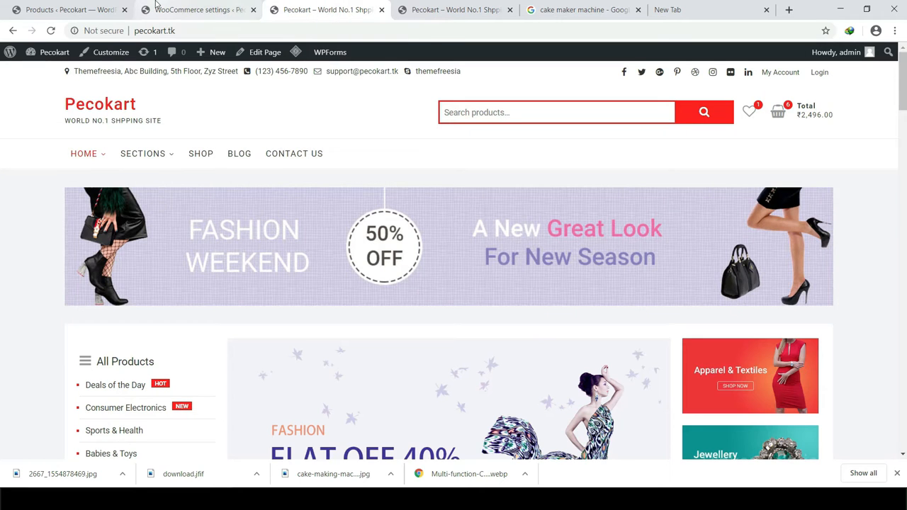
scroll(386, 321, down, 10)
click(178, 239)
scroll(188, 366, down, 3)
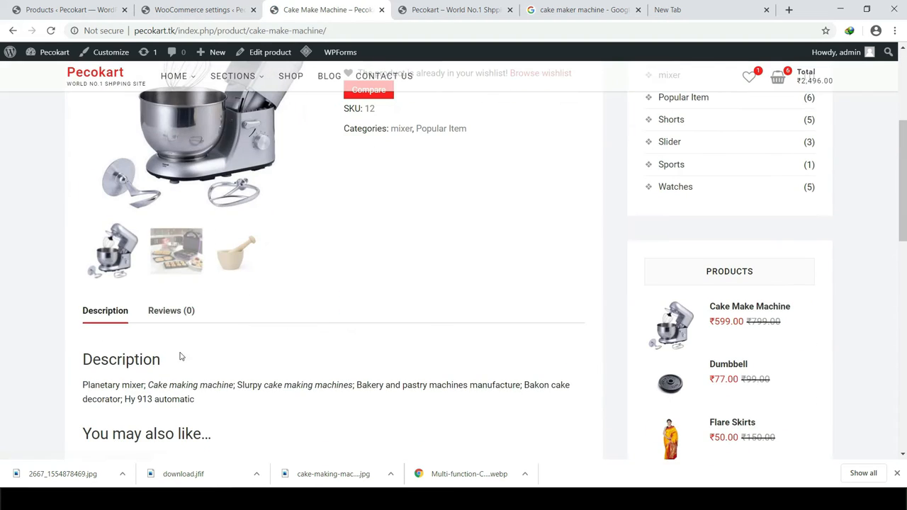
scroll(181, 355, down, 3)
scroll(173, 312, up, 3)
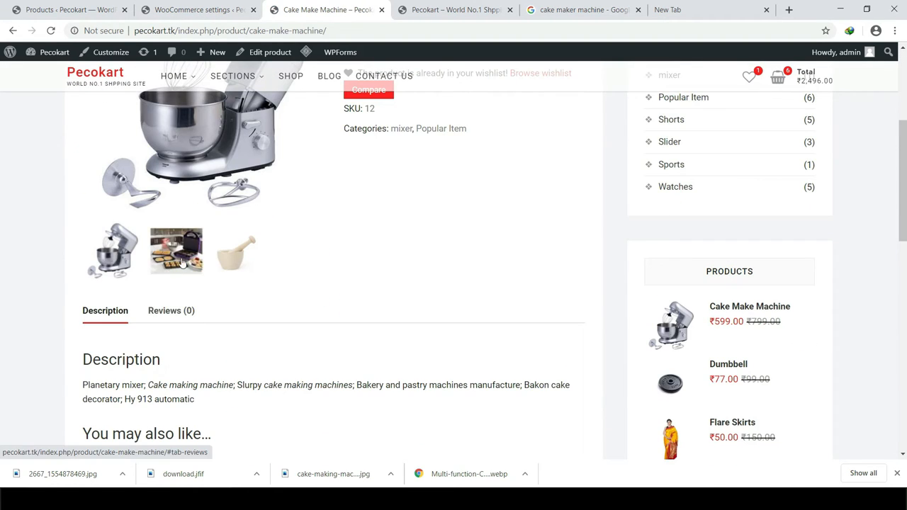
Step: Return to the Products settings, review them, and move on to the Tax options
click(135, 6)
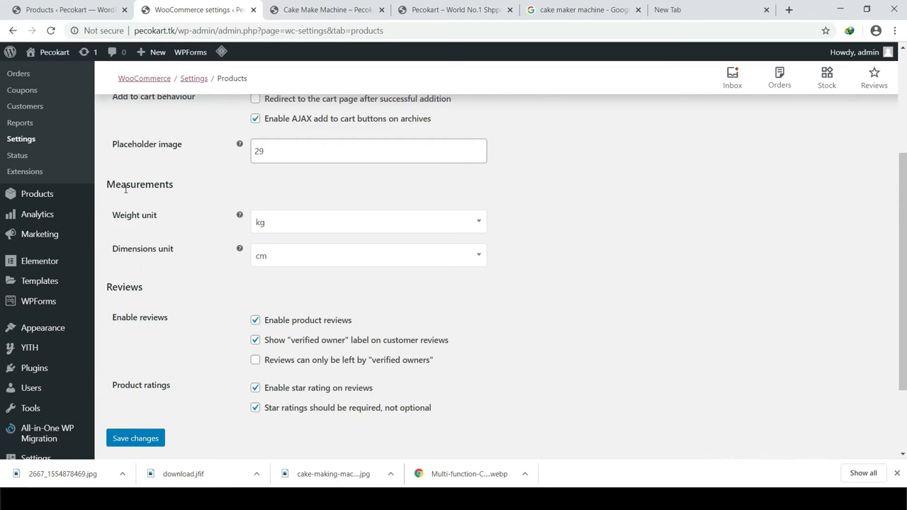
scroll(141, 226, down, 2)
scroll(145, 253, up, 1)
double_click(123, 244)
click(152, 253)
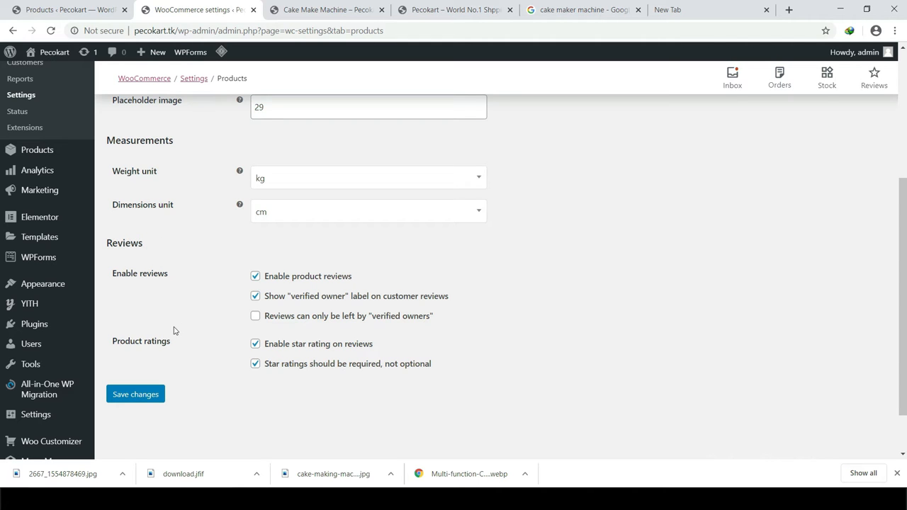
scroll(154, 344, up, 3)
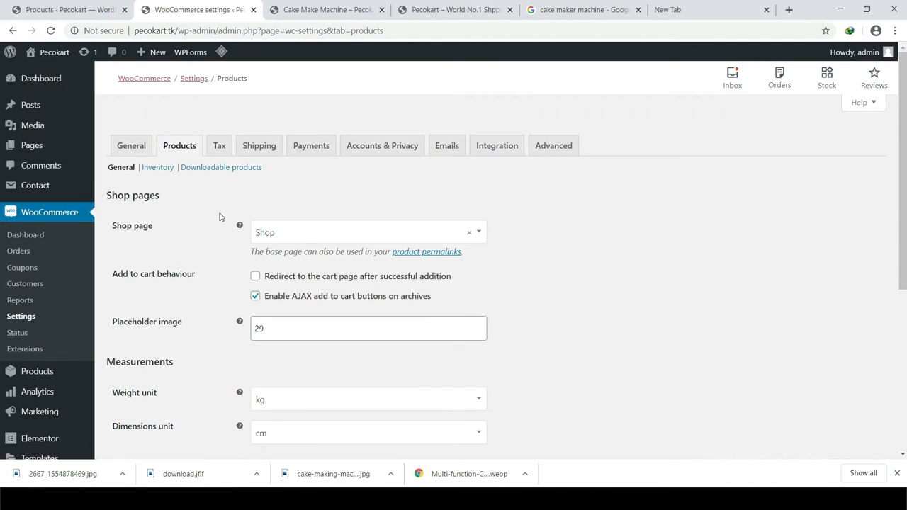
click(222, 146)
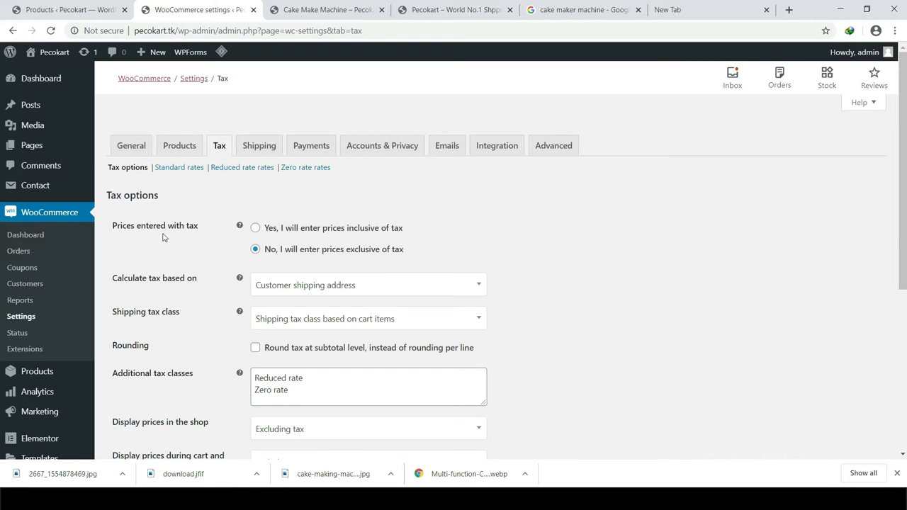
Step: Set prices entered inclusive of tax, keeping tax based on customer shipping address
click(264, 231)
scroll(338, 249, down, 2)
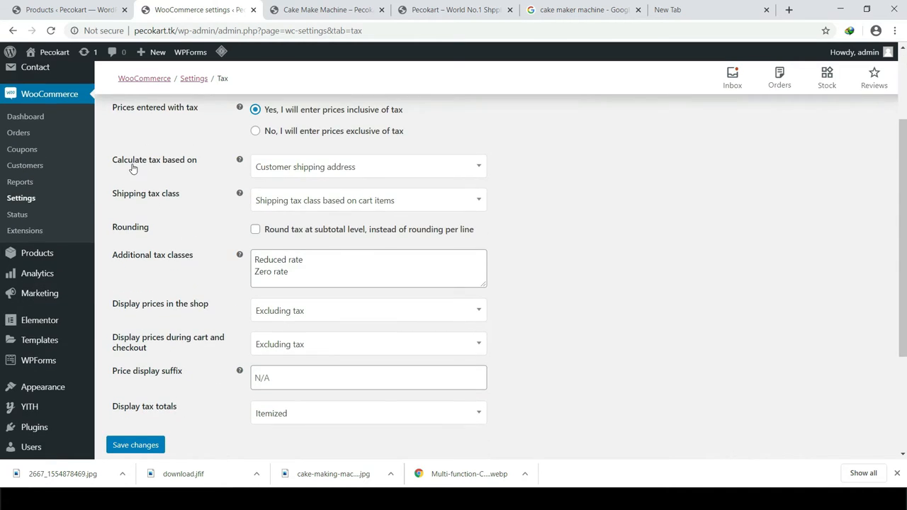
click(326, 169)
click(685, 163)
scroll(380, 196, down, 1)
scroll(380, 195, down, 2)
scroll(284, 199, up, 3)
Step: Leave the shipping tax class unchanged and review the Additional tax classes list
click(346, 198)
click(600, 196)
click(307, 273)
scroll(549, 247, down, 2)
scroll(513, 256, up, 1)
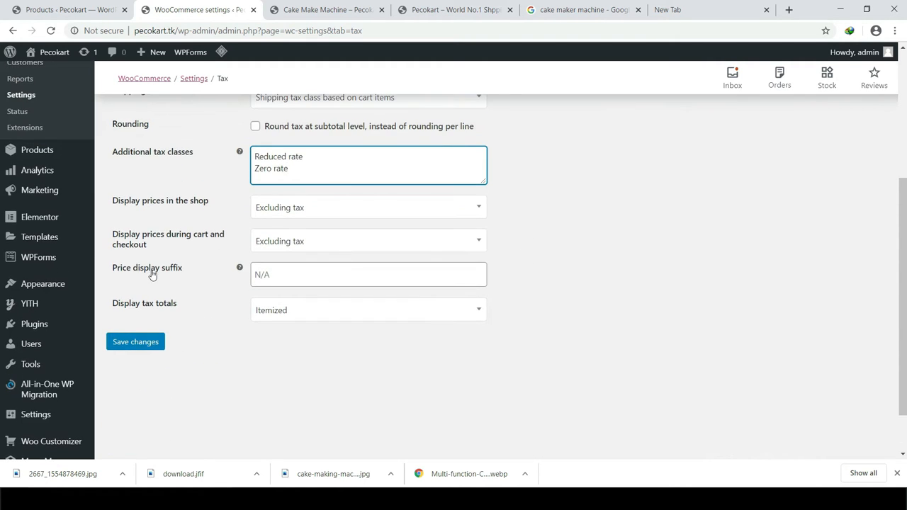
scroll(248, 277, up, 3)
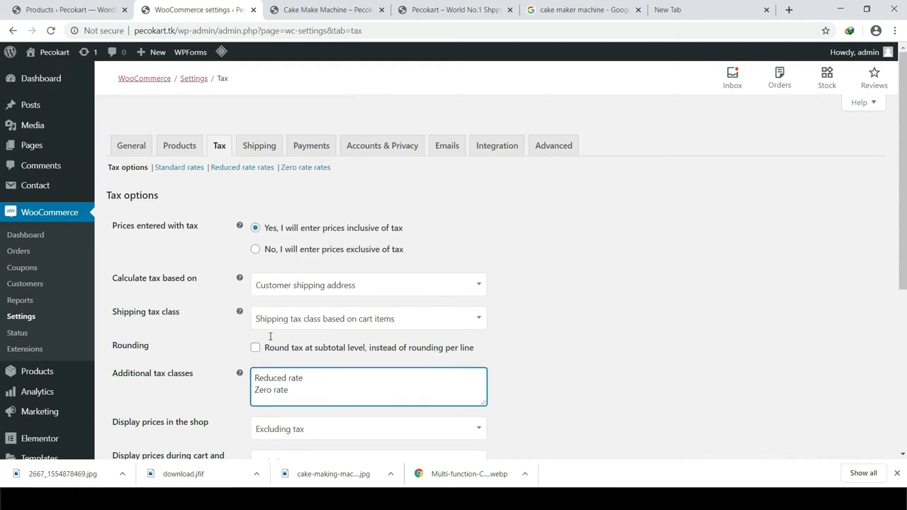
click(263, 149)
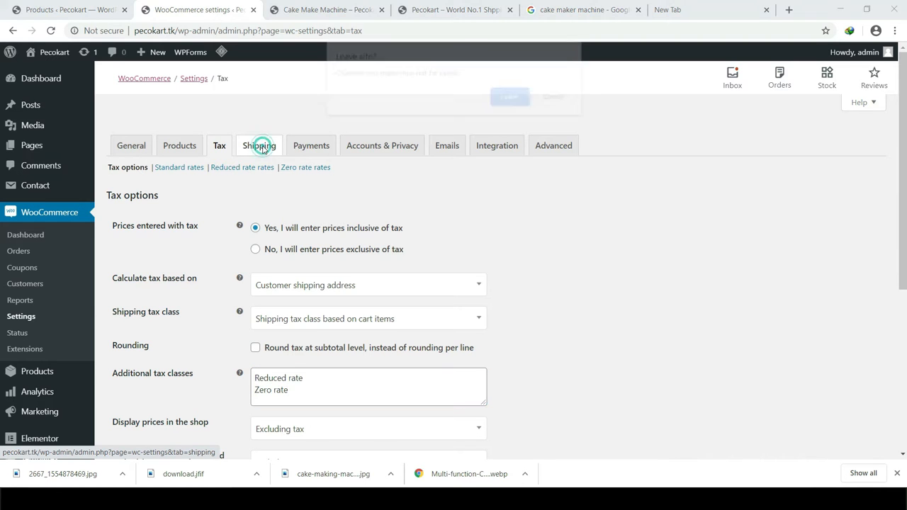
Step: Discard the unsaved tax changes, add a new shipping zone and name it 'Zone1'
click(499, 96)
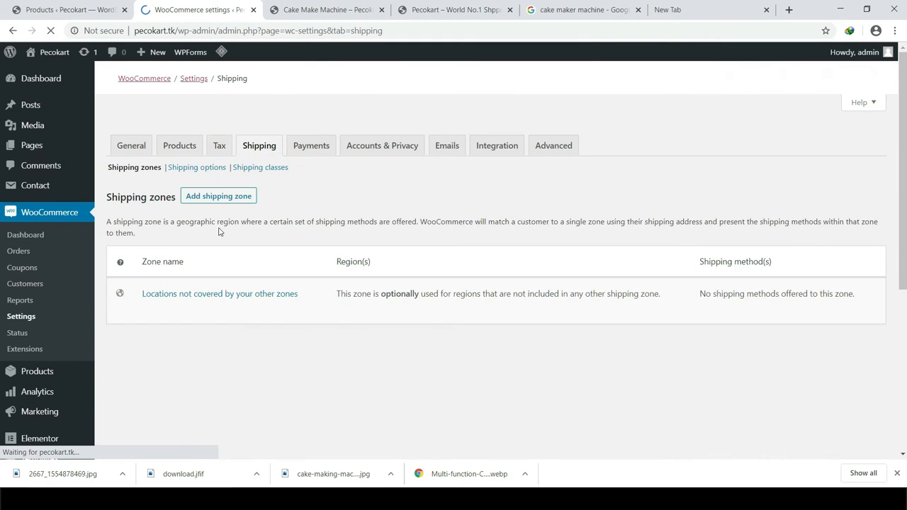
scroll(227, 237, down, 2)
scroll(227, 234, up, 2)
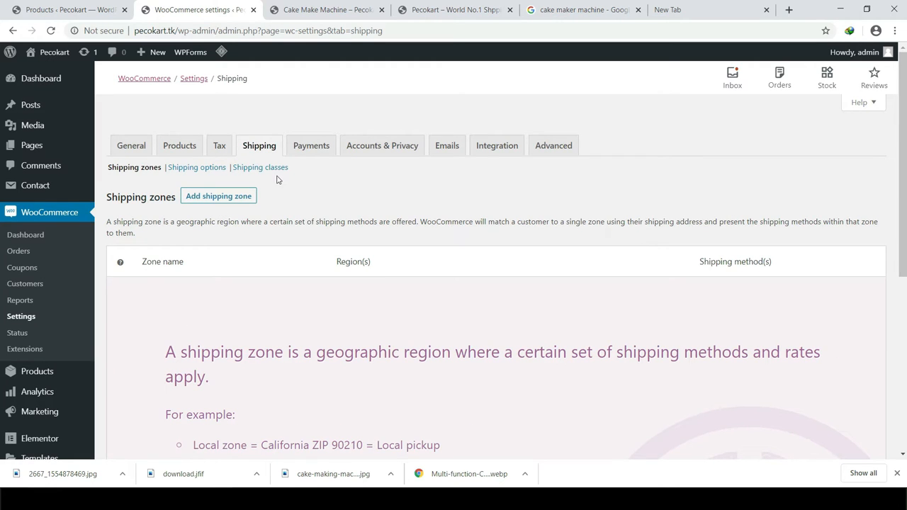
click(226, 204)
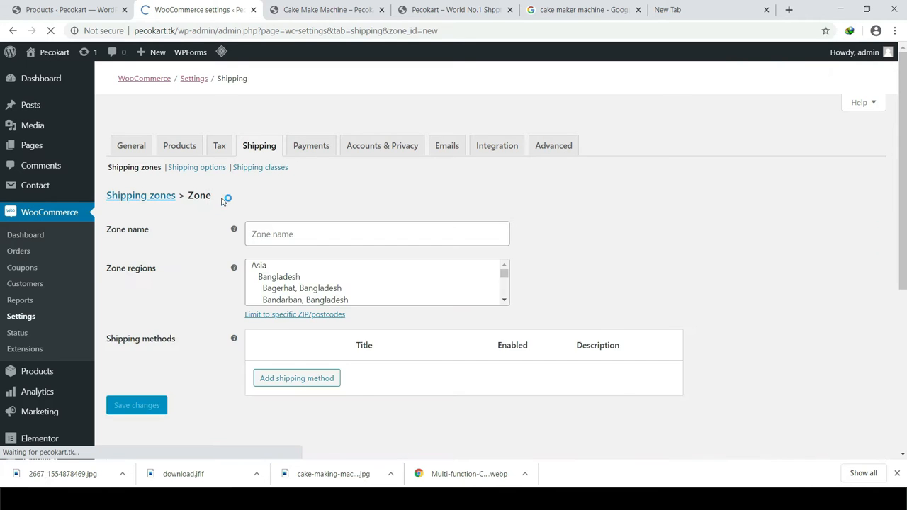
scroll(283, 234, down, 1)
click(307, 175)
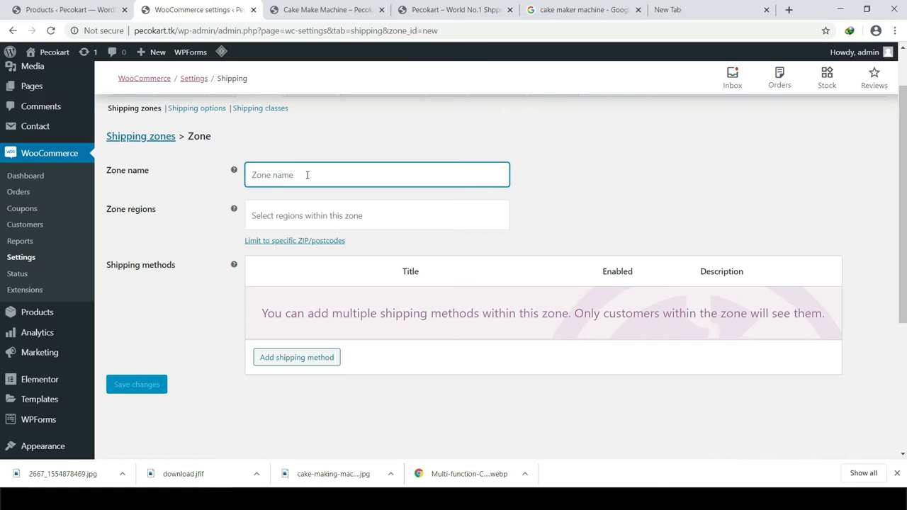
key(Caps_Lock)
text(Z)
key(Caps_Lock)
text(one)
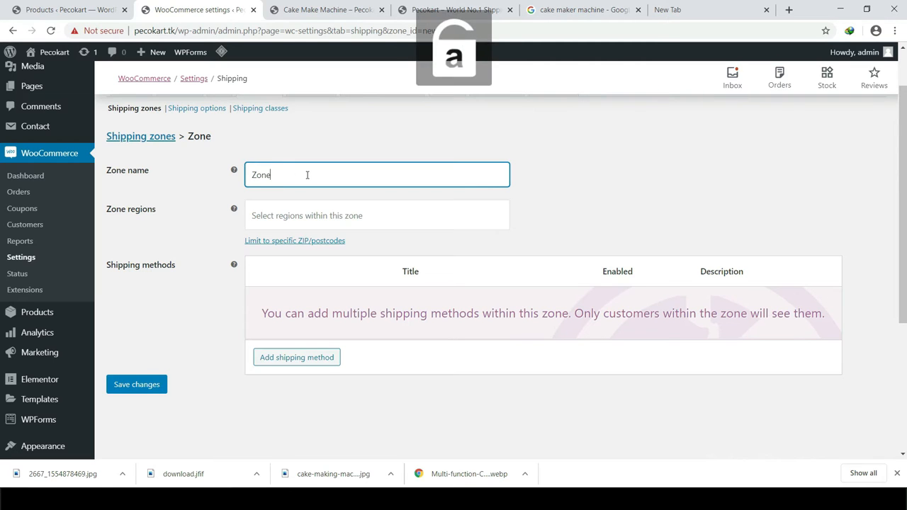
text(1)
click(295, 240)
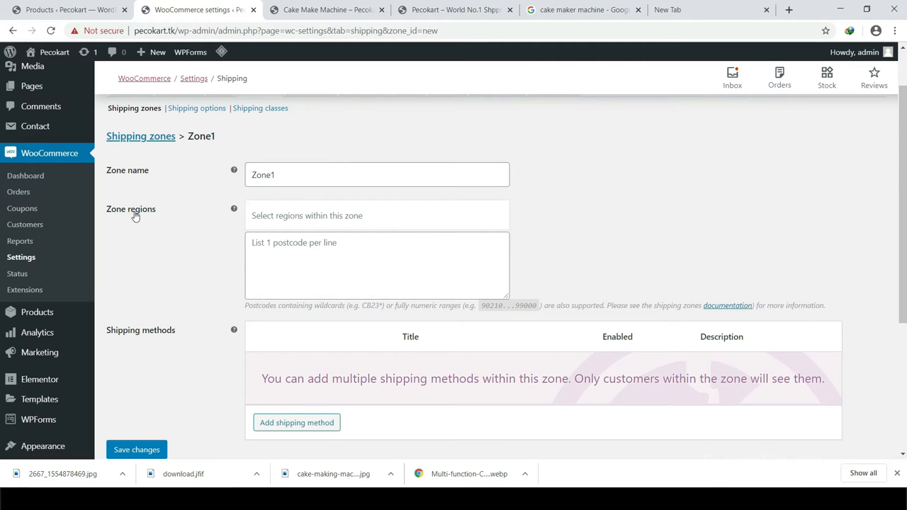
Step: Add Delhi, India and Jharkhand, India as the zone's regions
click(284, 215)
text(delhi)
key(Return)
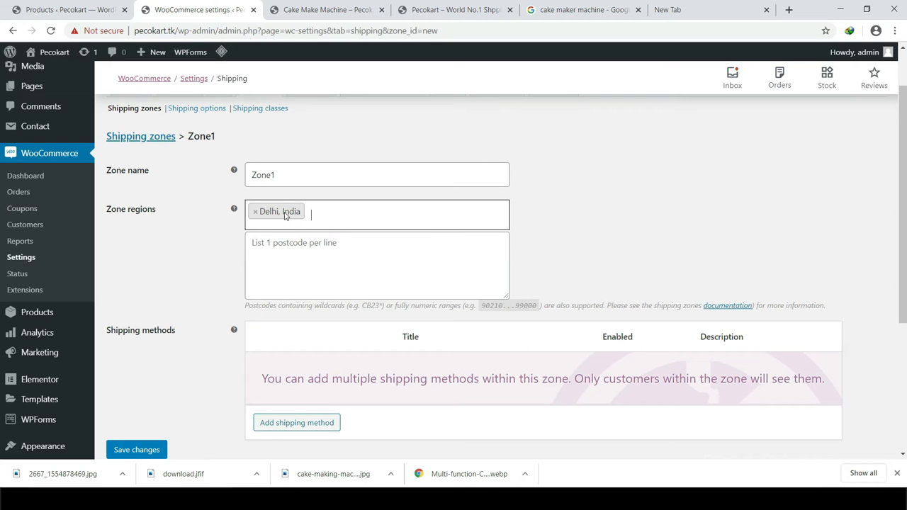
text(jha)
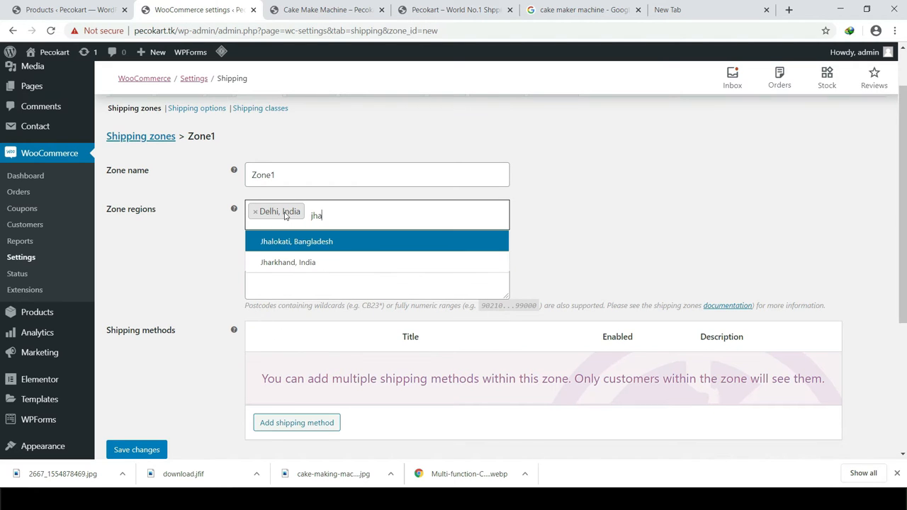
key(Down)
key(Return)
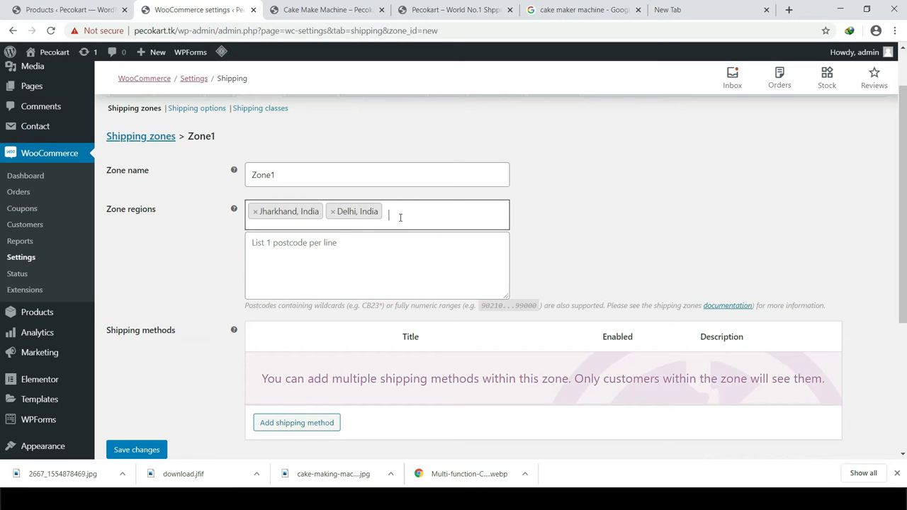
Step: Rename the shipping zone to 'Free'
double_click(285, 180)
key(Caps_Lock)
text(F)
key(Caps_Lock)
text(ree)
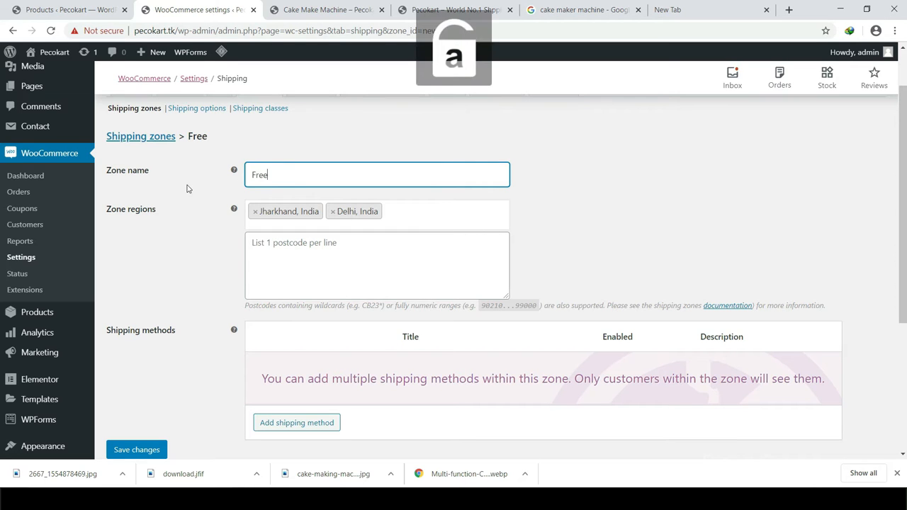
click(596, 146)
Step: Limit the Free zone to postcodes 831014...831019, removing the extra dots
scroll(425, 241, up, 1)
click(283, 322)
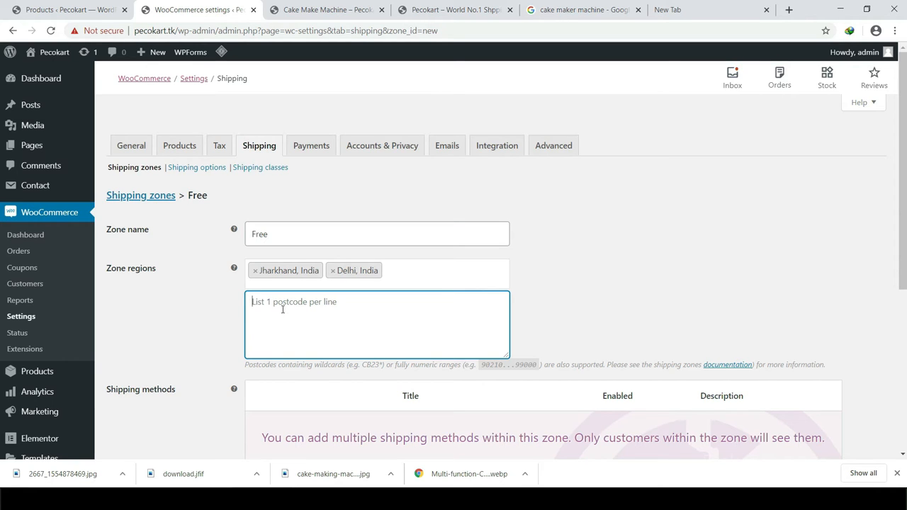
text(8)
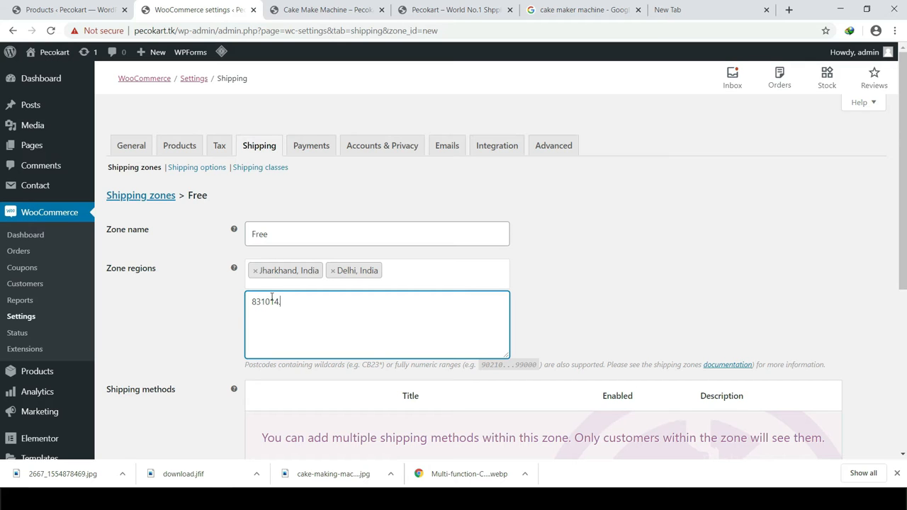
text(31)
drag(305, 303, 282, 303)
click(313, 303)
click(286, 302)
click(287, 305)
key(BackSpace)
key(BackSpace)
click(624, 193)
scroll(624, 192, down, 2)
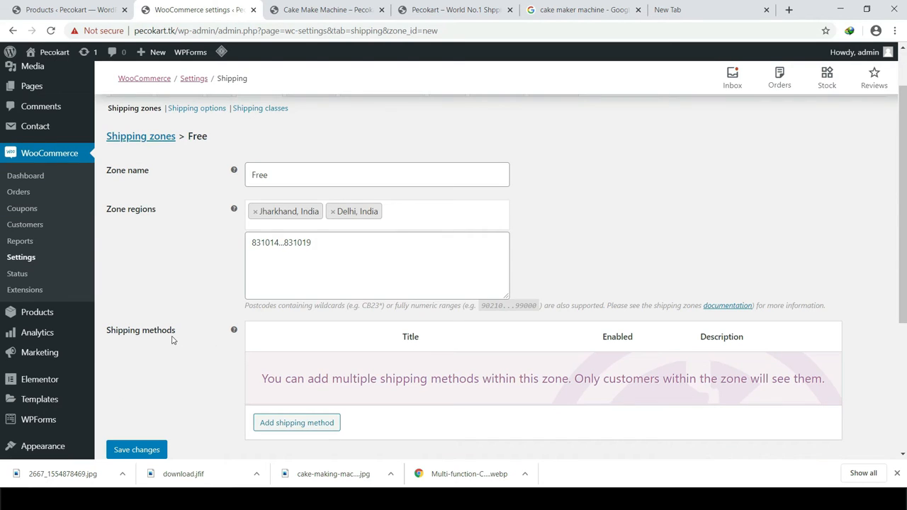
Step: Add a Free shipping method to the Free zone
click(295, 424)
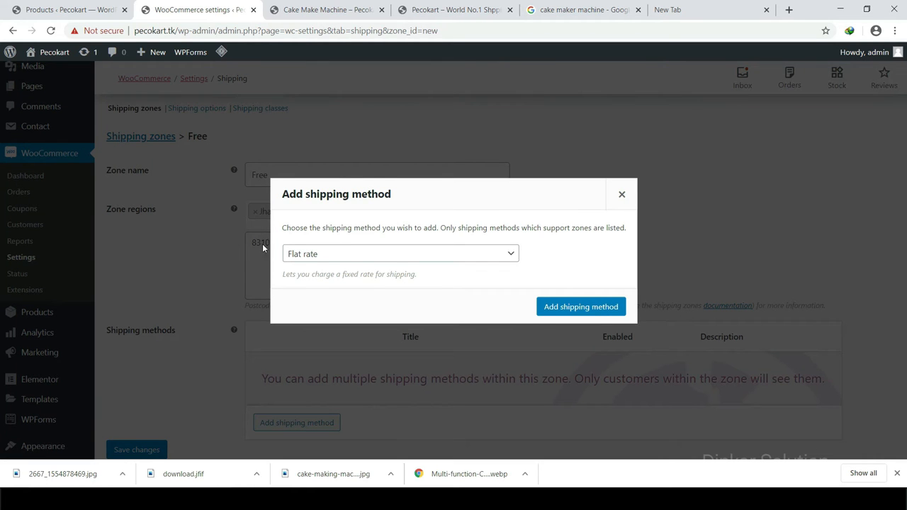
click(315, 253)
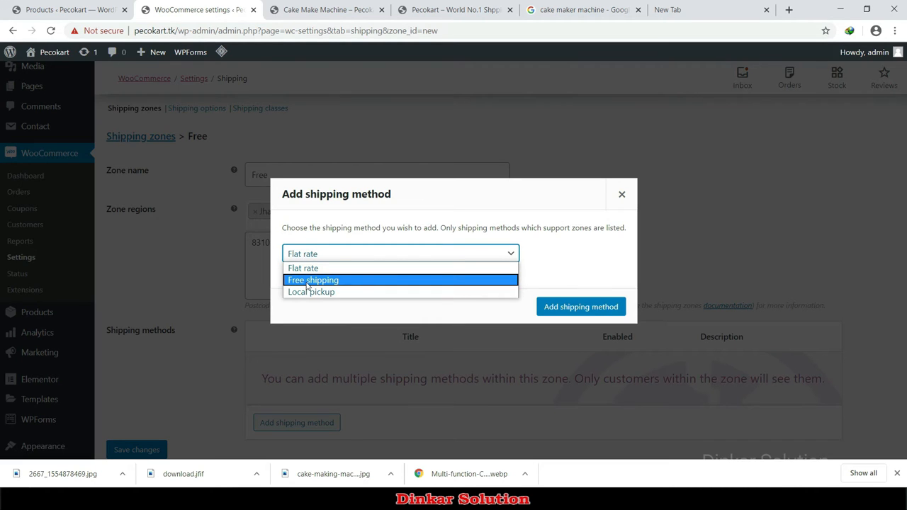
click(308, 285)
click(338, 259)
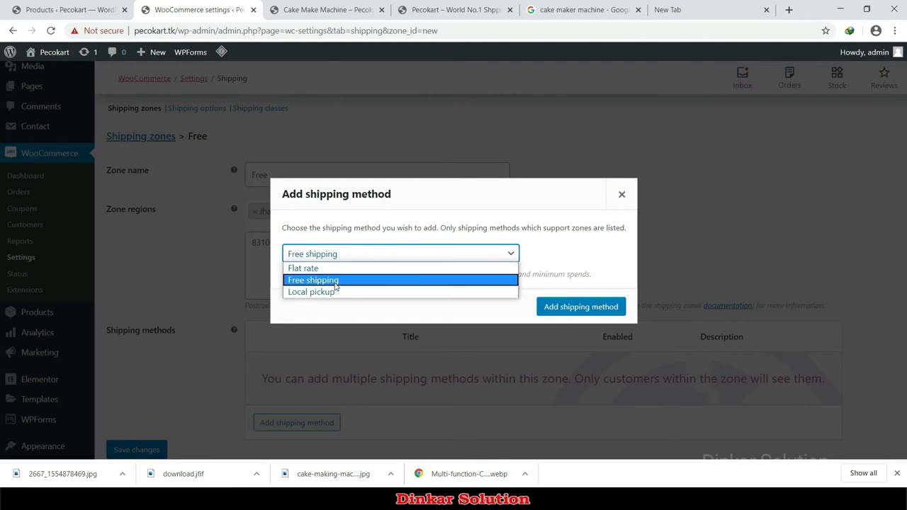
right_click(336, 284)
click(580, 273)
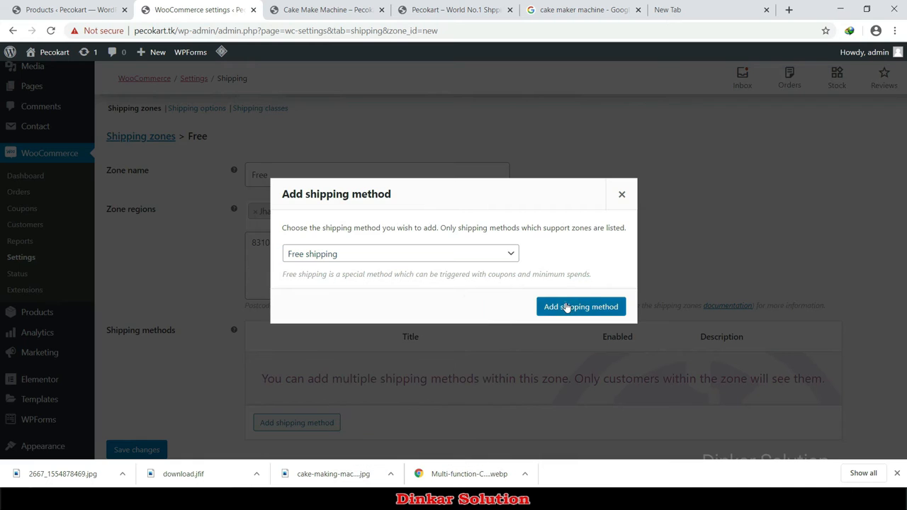
click(567, 306)
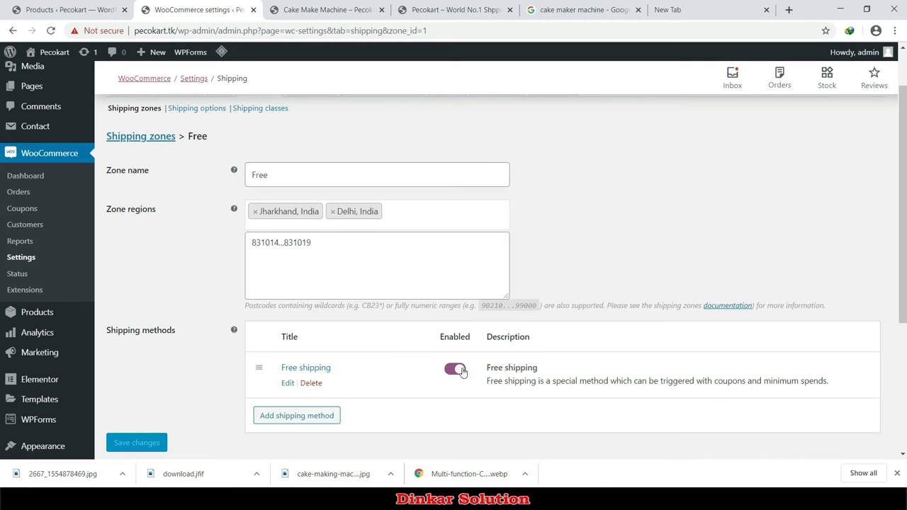
Step: Check the Free shipping settings, keep 'Free shipping requires' at N/A, and close without changes
click(288, 384)
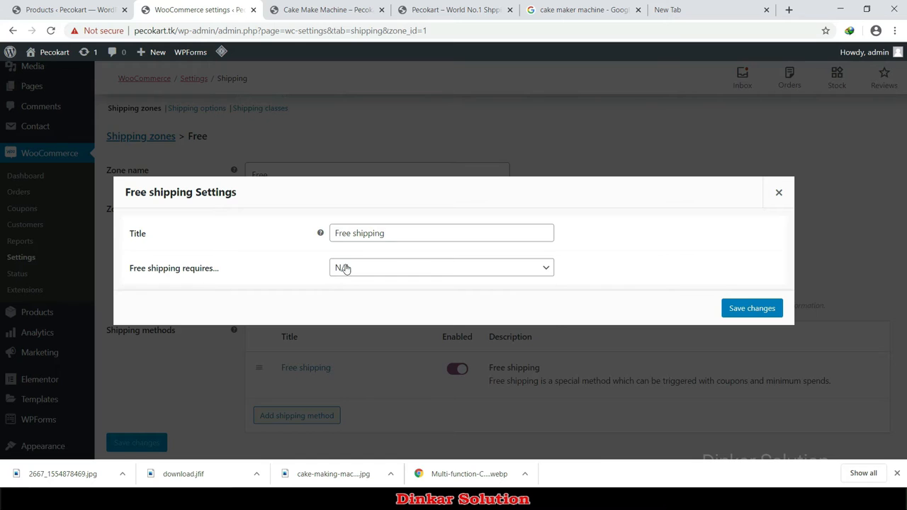
click(344, 267)
click(295, 279)
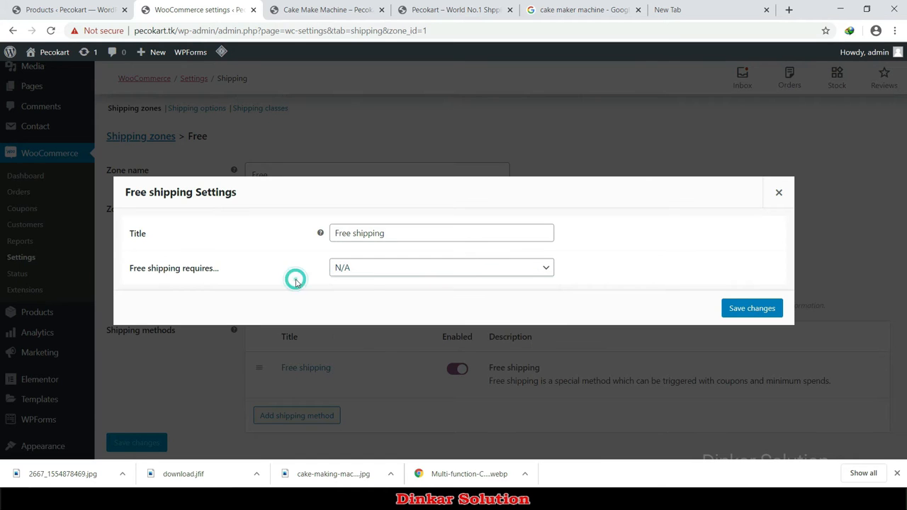
click(201, 270)
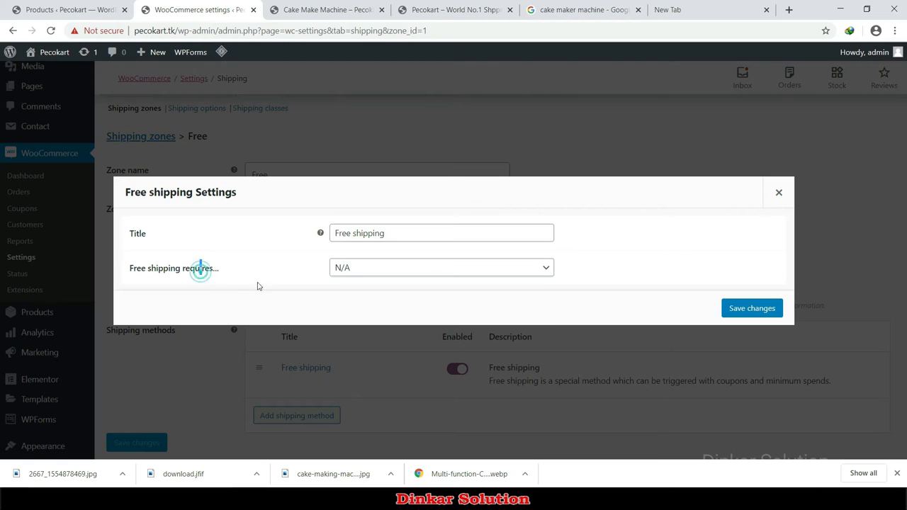
click(356, 270)
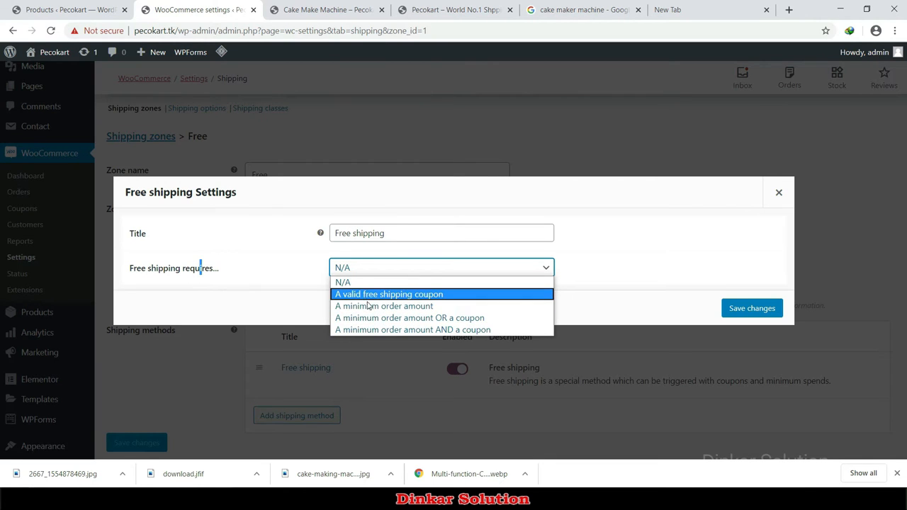
click(637, 259)
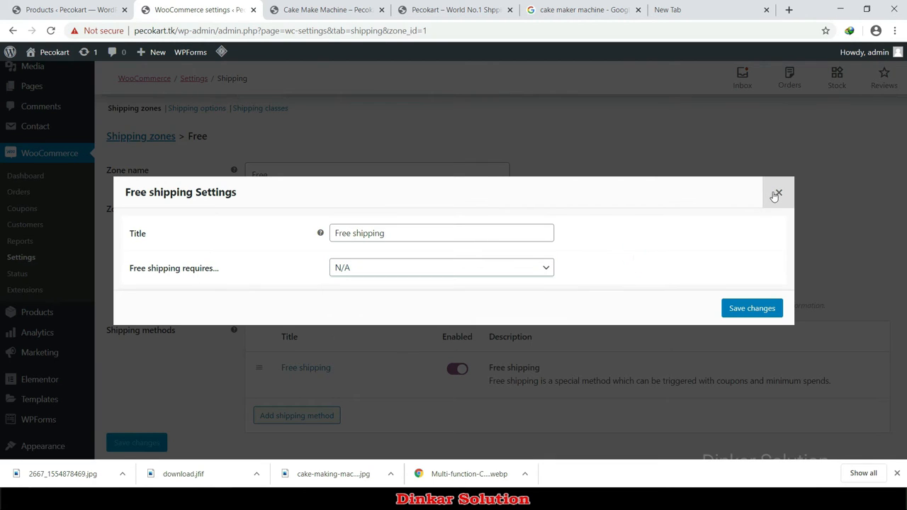
click(777, 194)
Step: Go from the storefront cart to checkout and review the shipping notice in the order summary
key(ctrl+Tab)
mouse_move(783, 149)
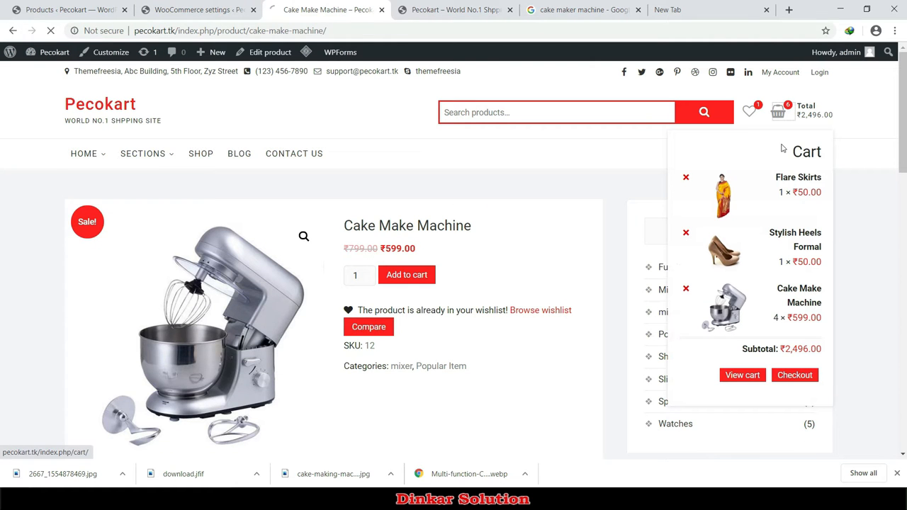
scroll(319, 320, down, 3)
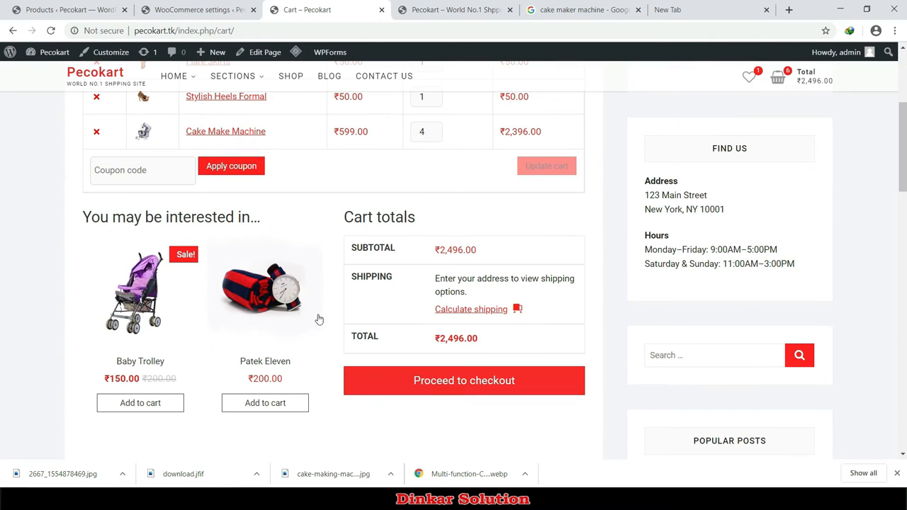
click(469, 380)
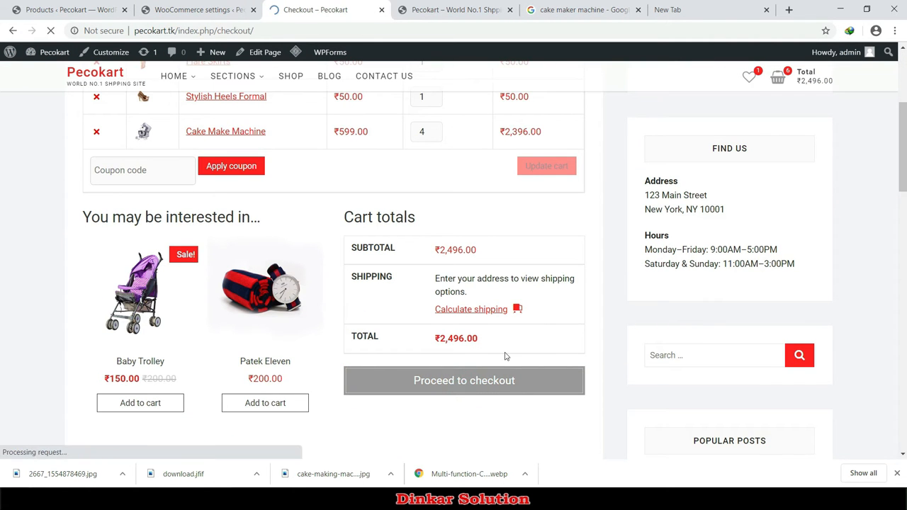
scroll(381, 394, down, 12)
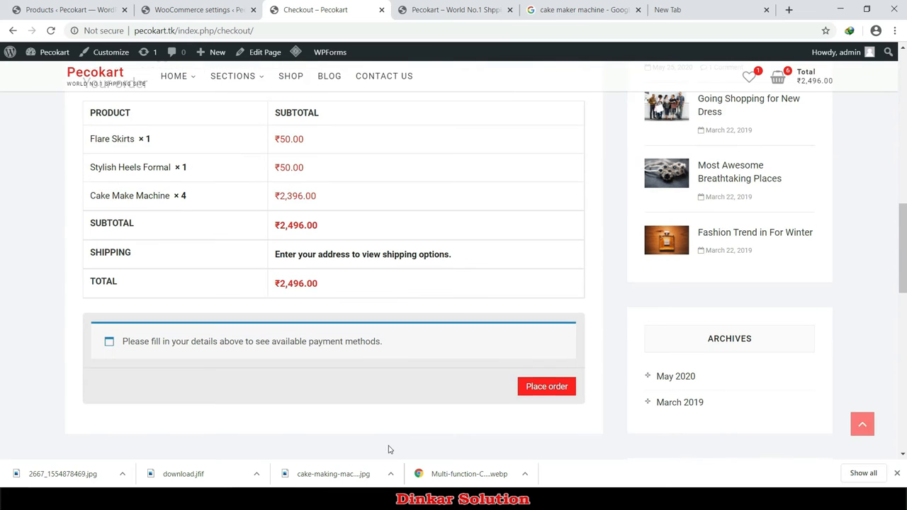
drag(293, 259, 341, 258)
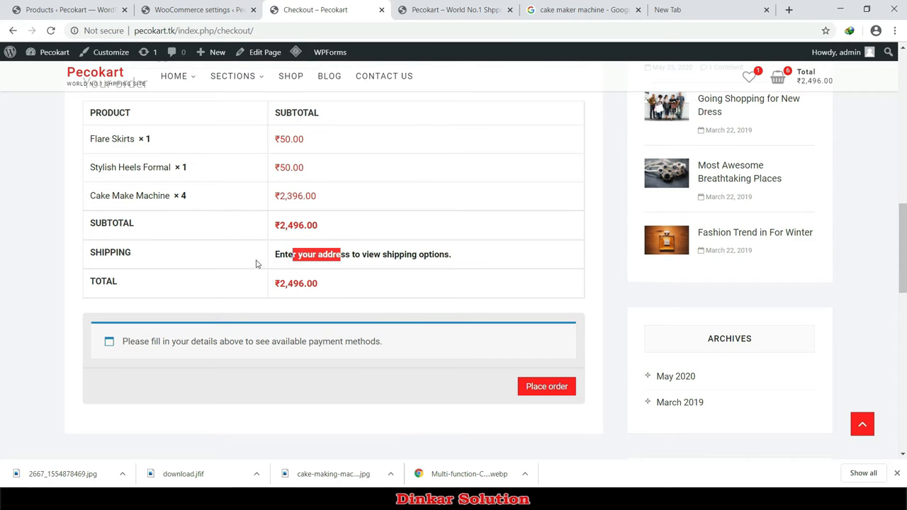
drag(283, 258, 314, 258)
click(423, 257)
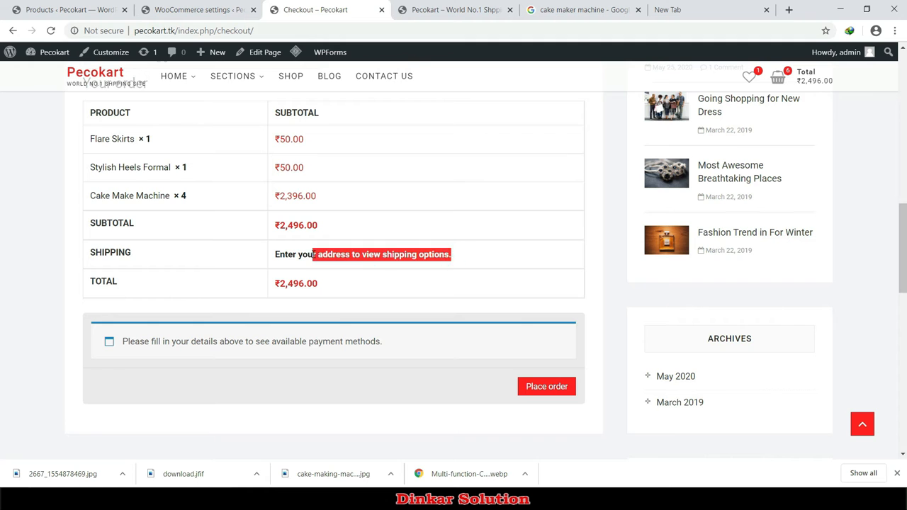
click(314, 258)
scroll(336, 265, up, 9)
scroll(229, 269, down, 4)
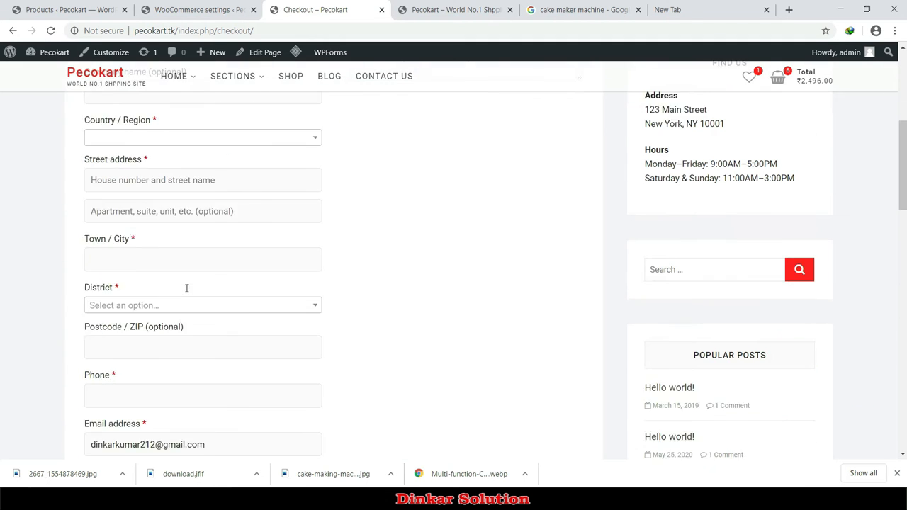
Step: Enter Delhi as the town and postcode 831012, and check the Free shipping line
click(148, 227)
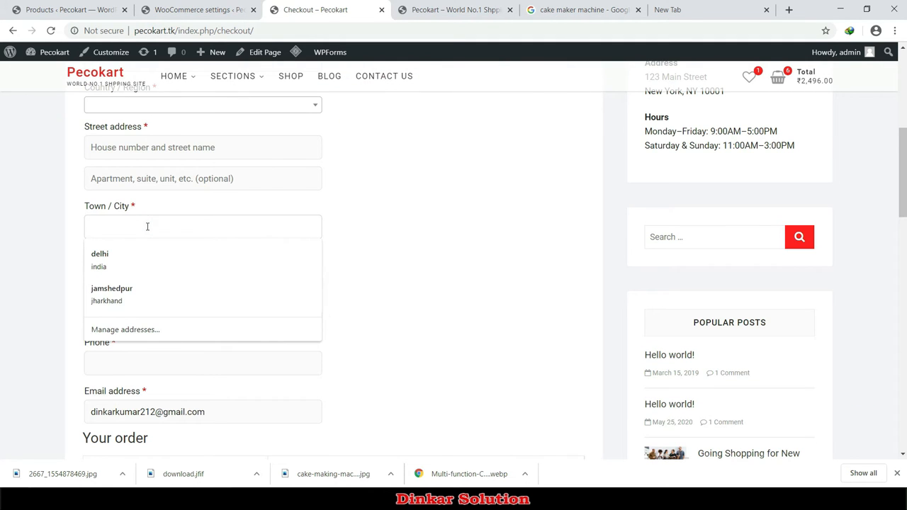
text(de)
key(Down)
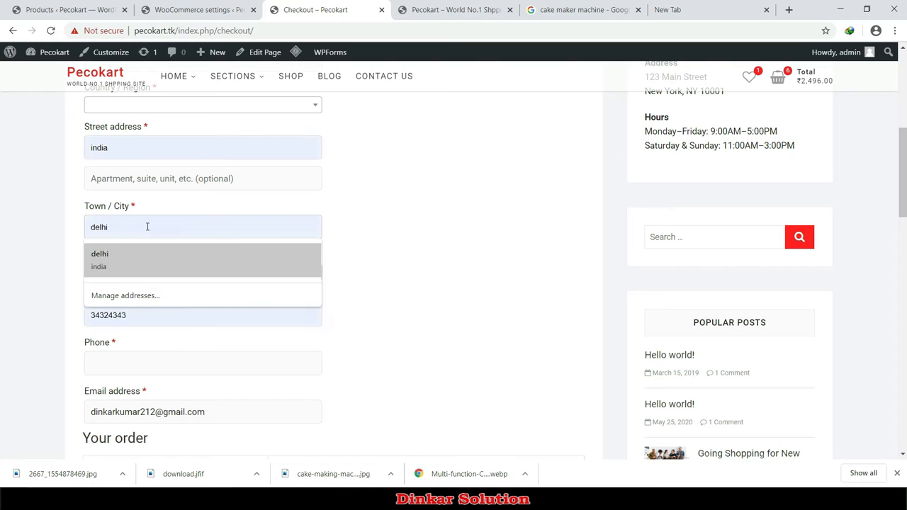
key(Return)
click(129, 316)
double_click(129, 316)
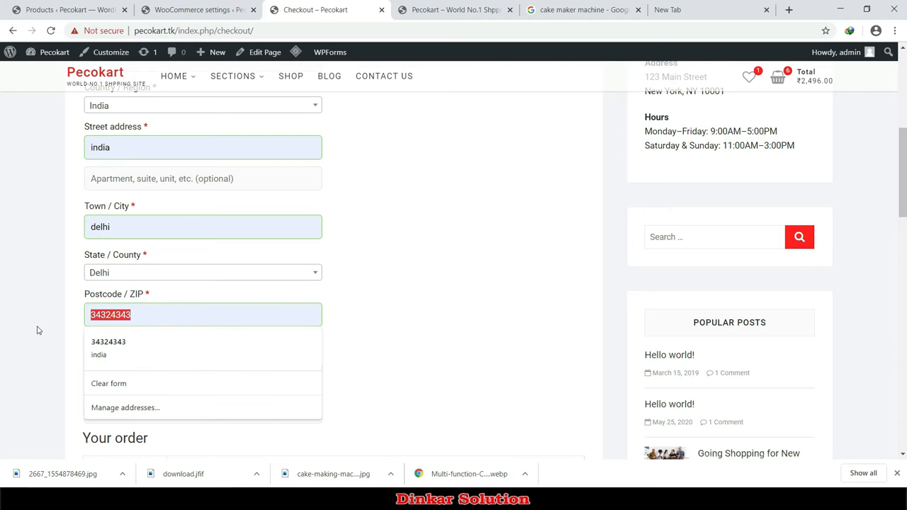
text(83101)
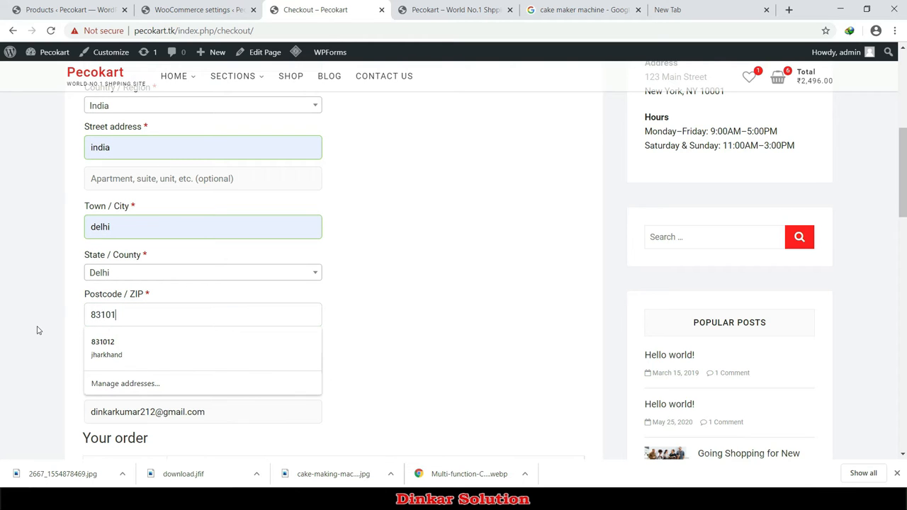
text(2)
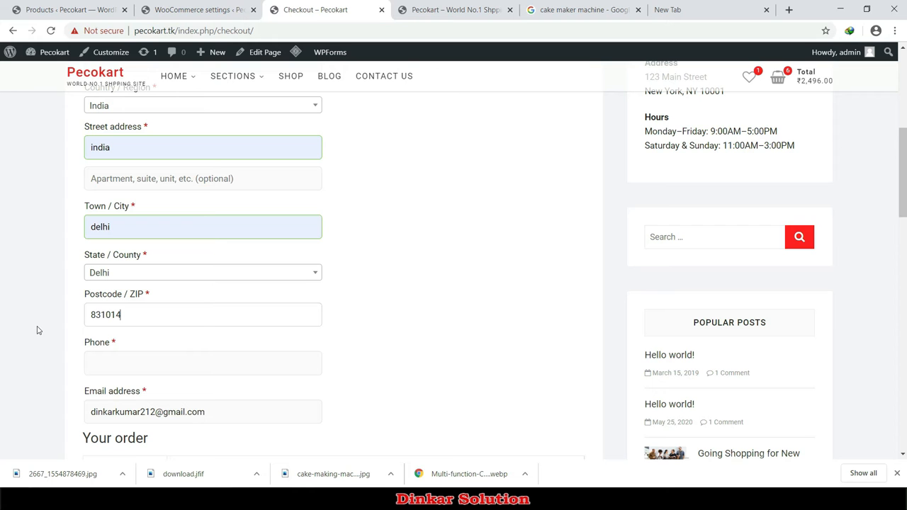
scroll(454, 358, down, 5)
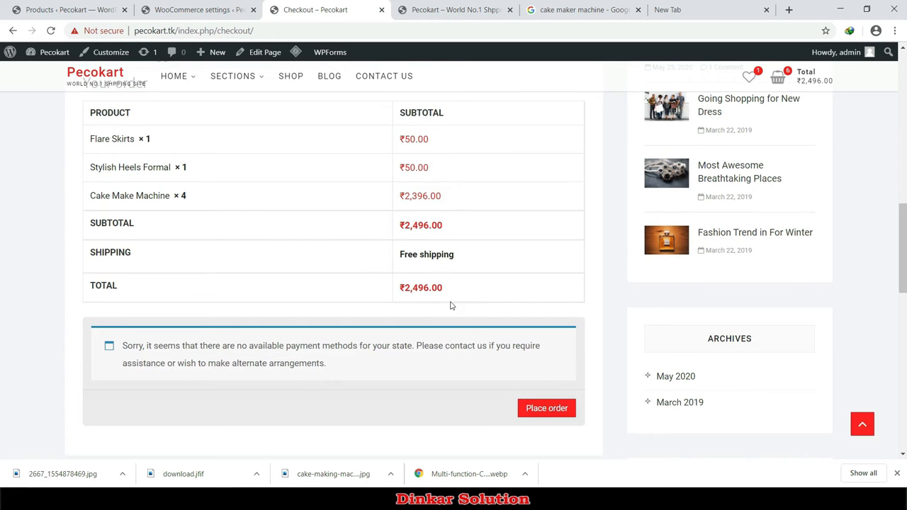
drag(399, 258, 454, 259)
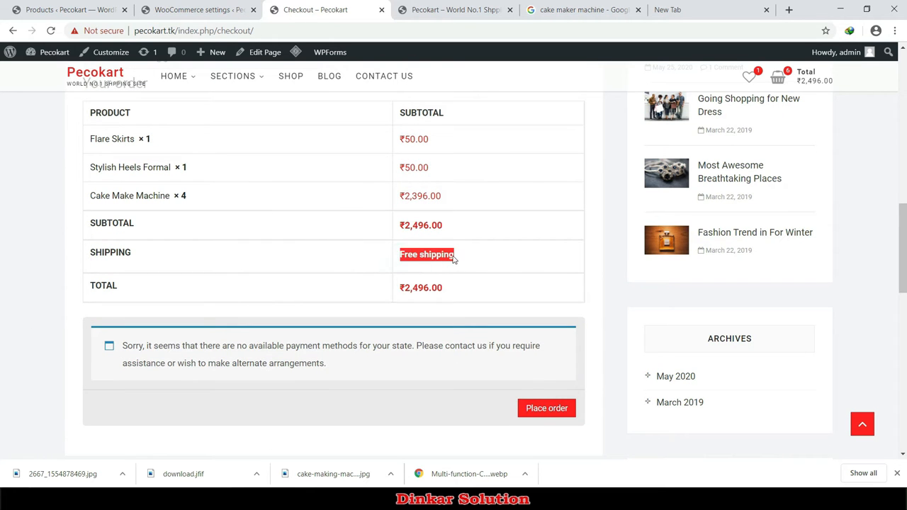
scroll(307, 324, up, 5)
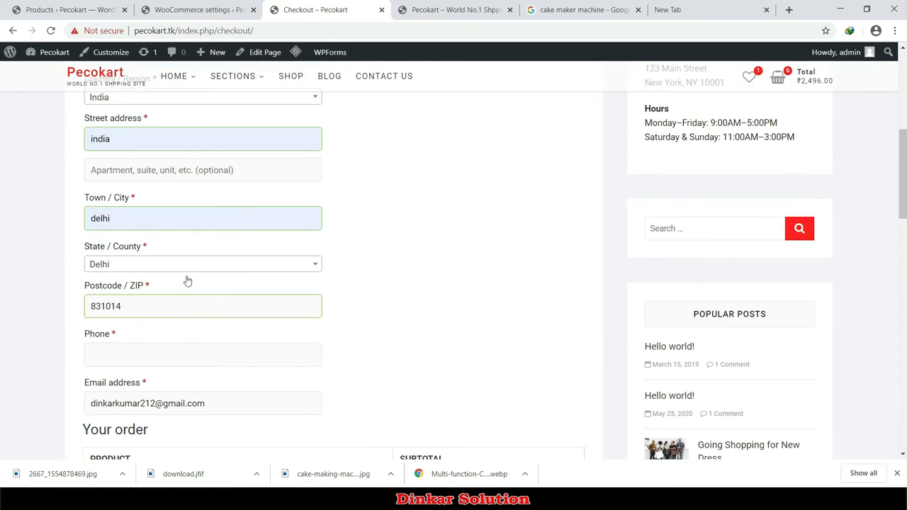
Step: Change the postcode to 831010 and confirm no shipping options are available
click(134, 309)
key(BackSpace)
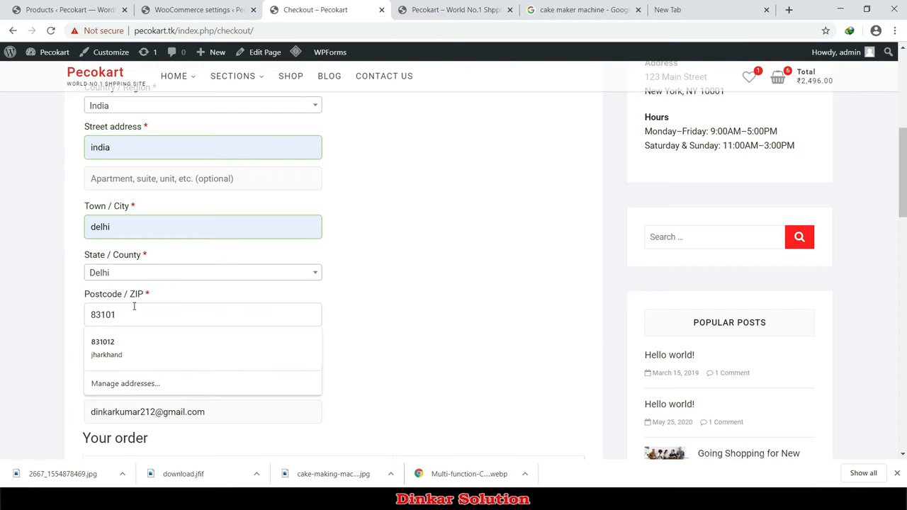
text(0)
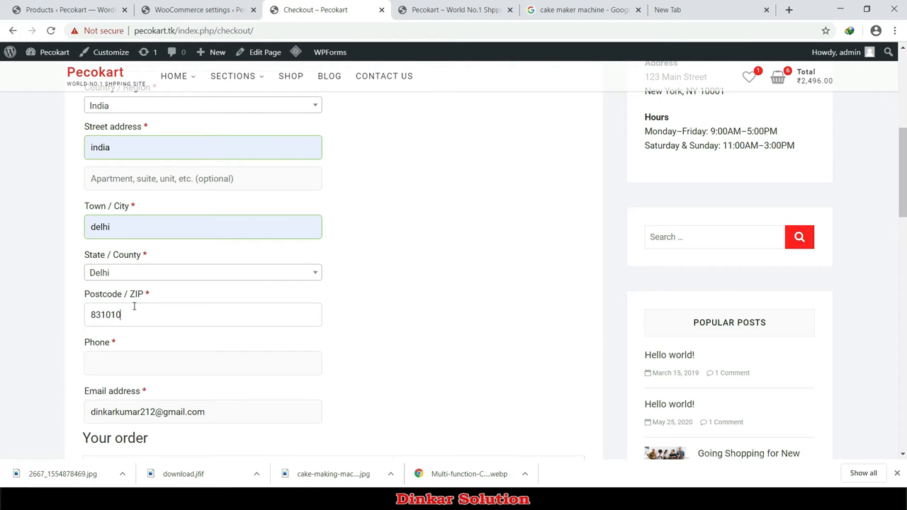
click(452, 271)
scroll(453, 295, down, 8)
scroll(454, 312, up, 2)
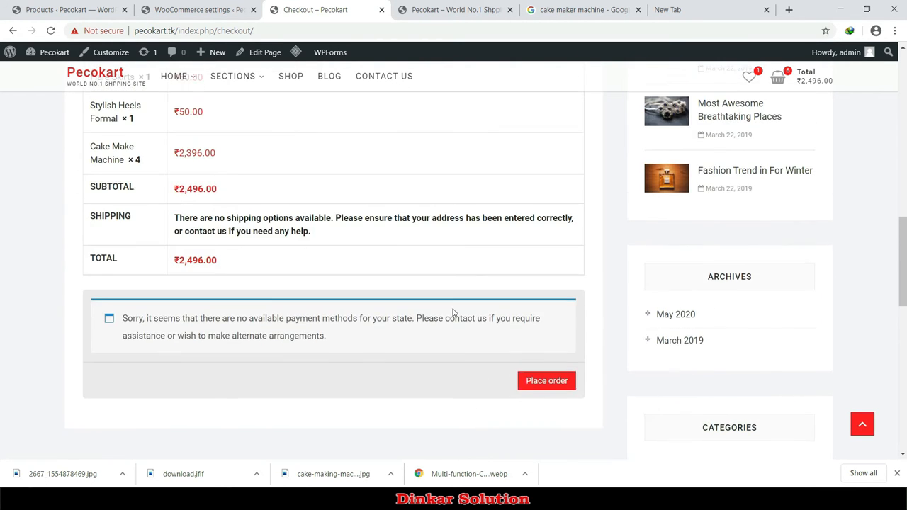
drag(178, 220, 334, 233)
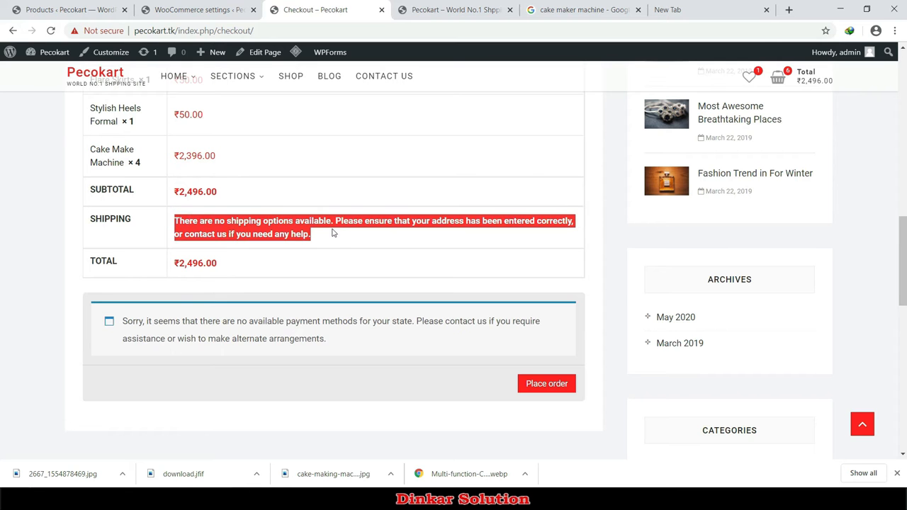
click(363, 219)
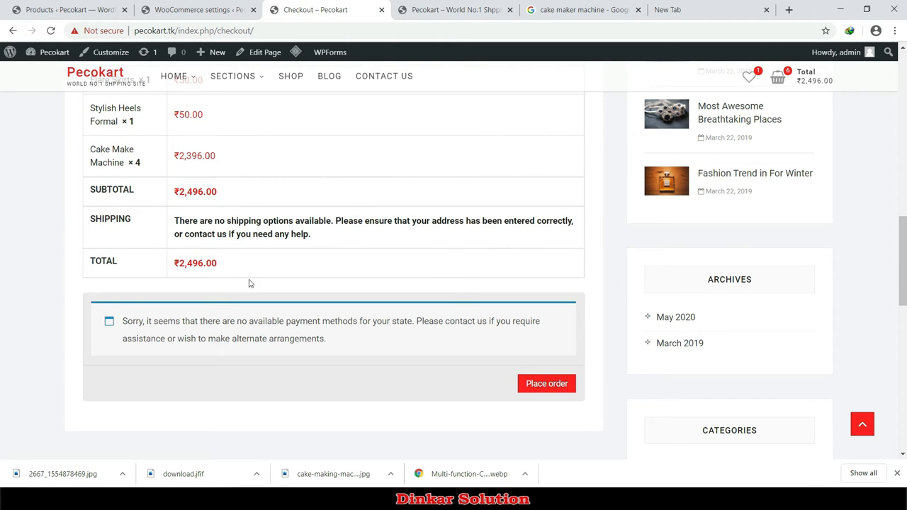
scroll(249, 284, up, 3)
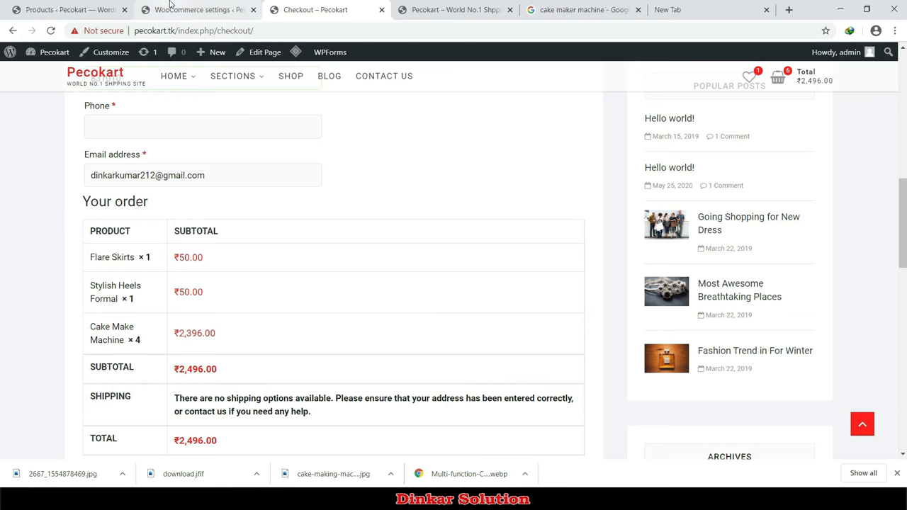
click(170, 9)
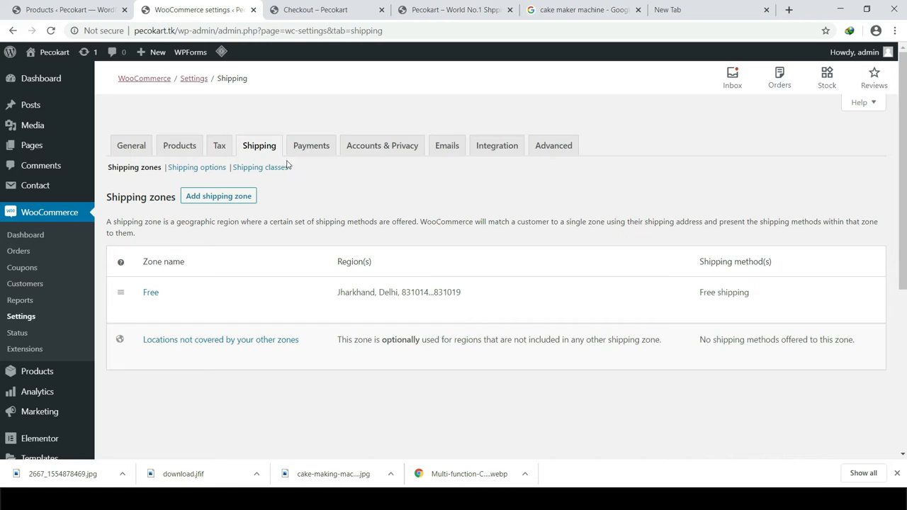
click(209, 173)
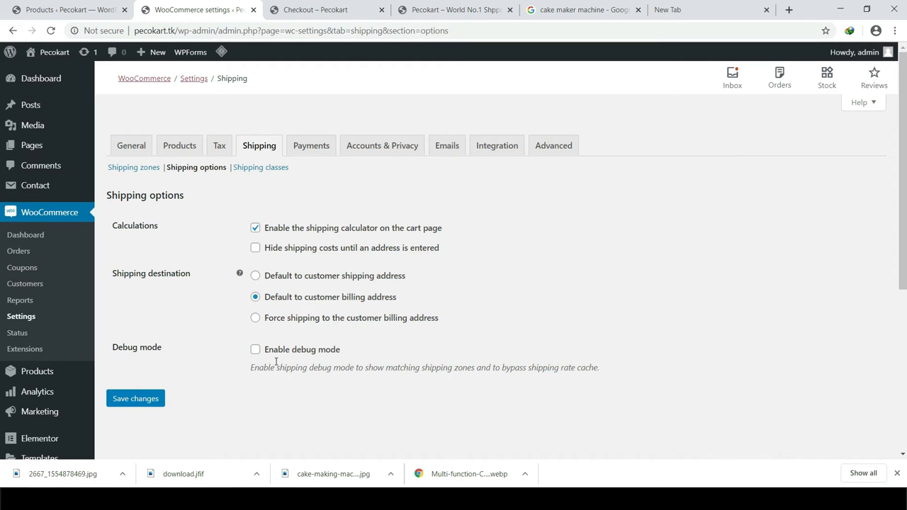
click(266, 171)
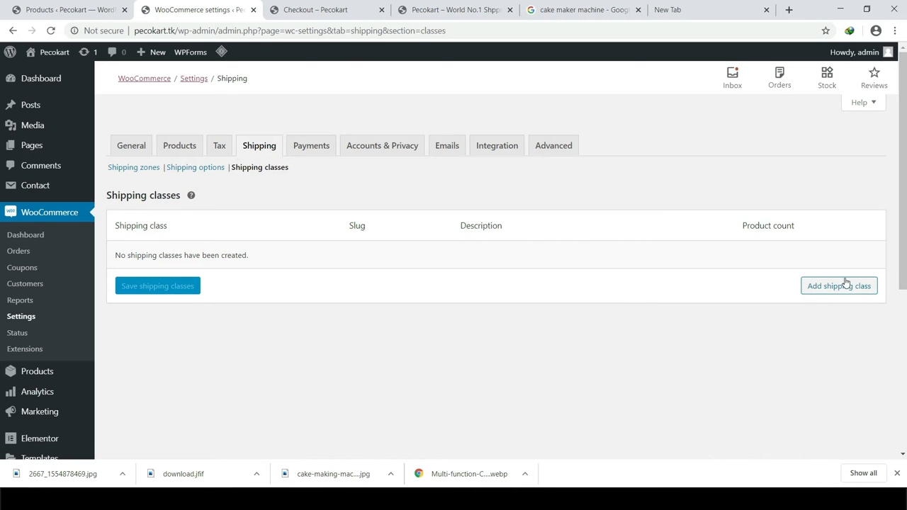
click(849, 287)
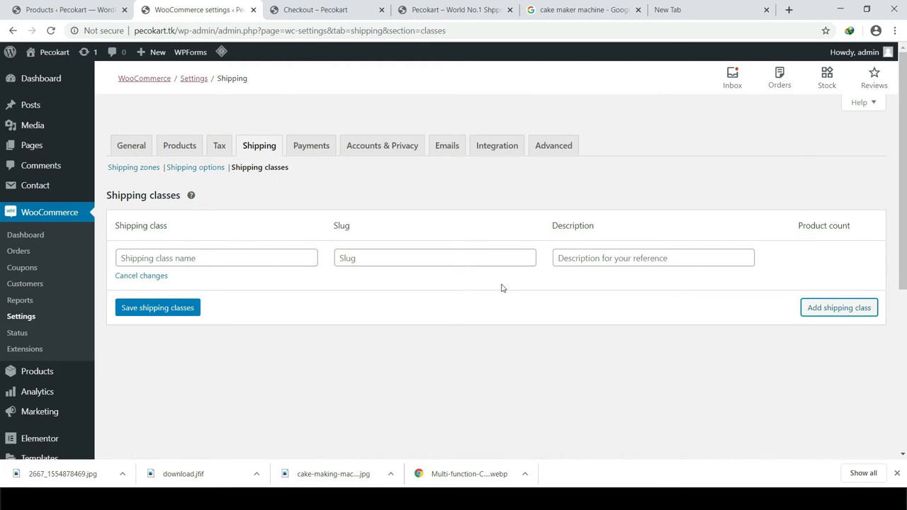
click(625, 257)
click(214, 258)
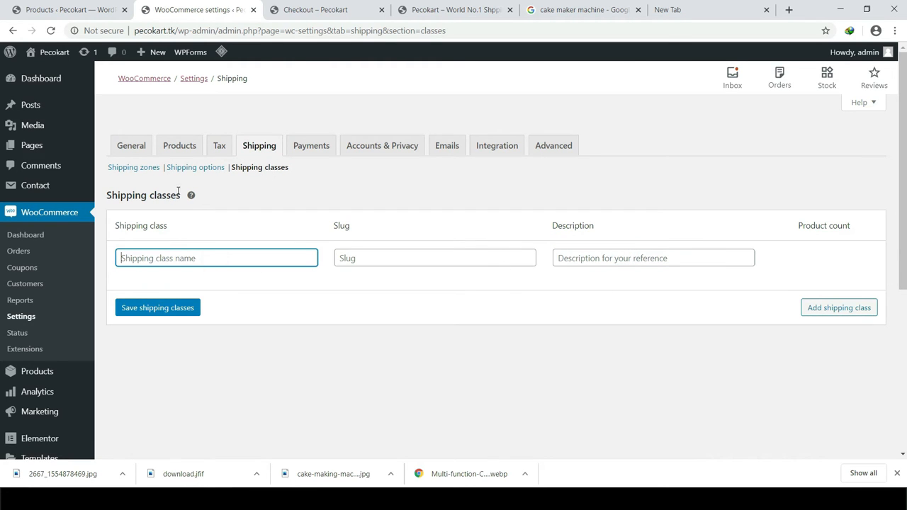
click(132, 168)
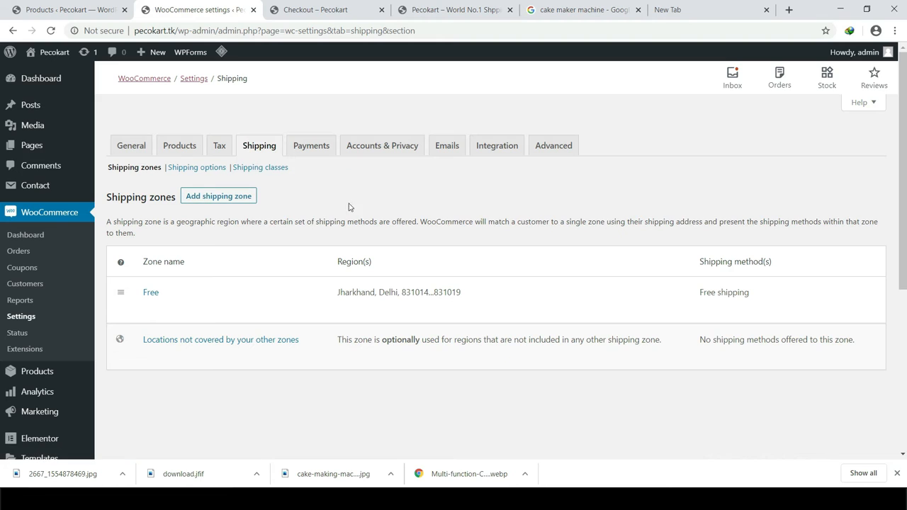
click(207, 197)
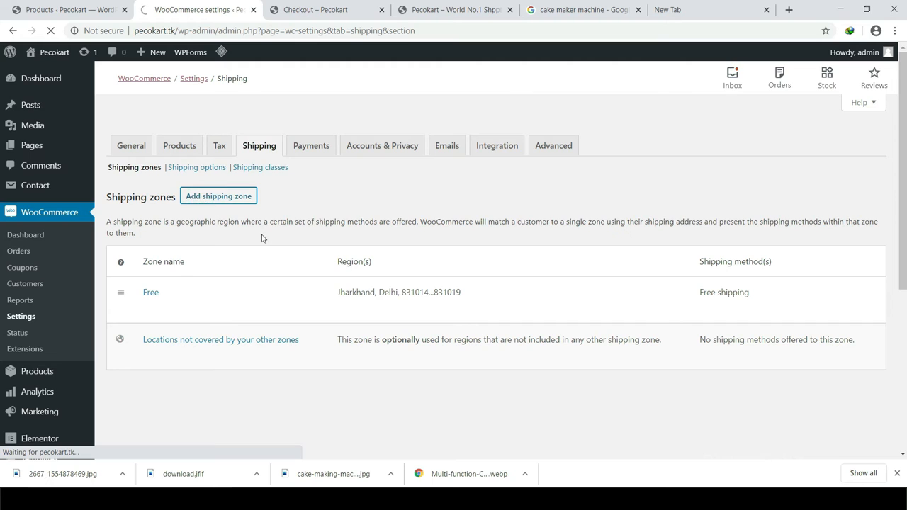
Step: Name the new shipping zone 'charges' and add India and Pakistan as its regions
click(304, 234)
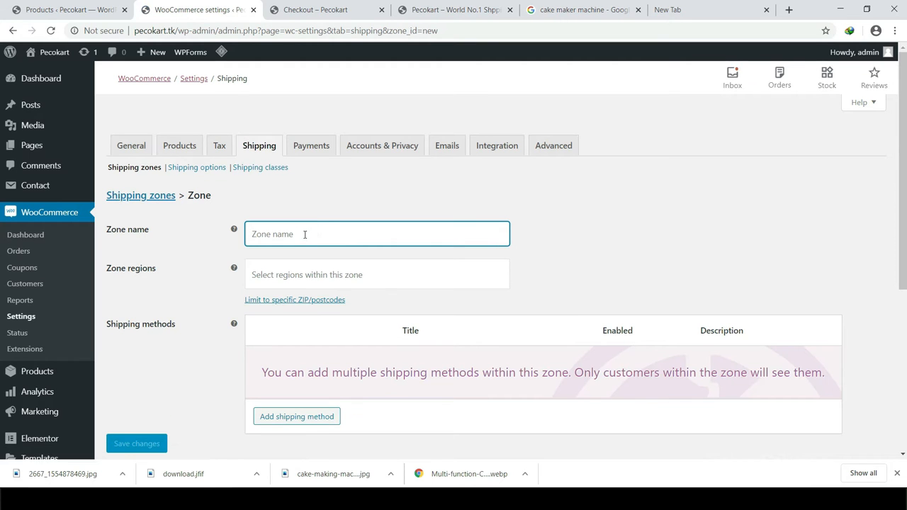
text(change)
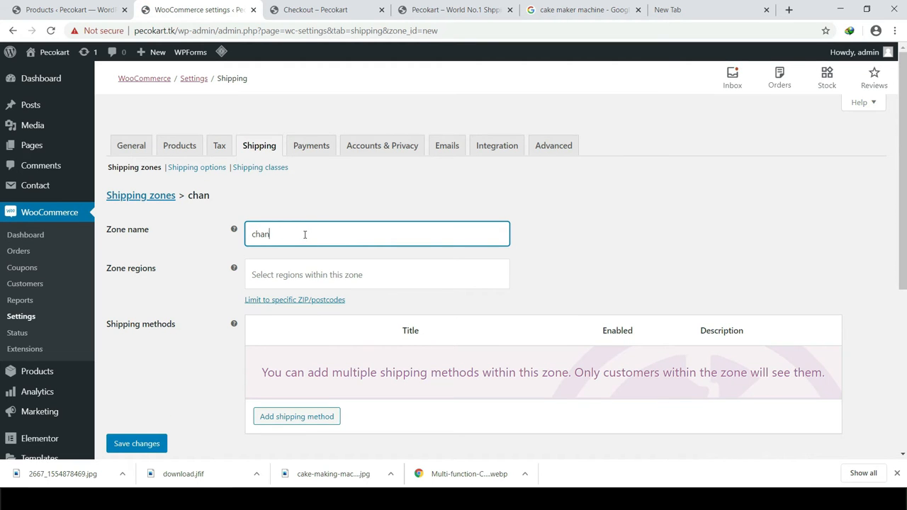
double_click(266, 234)
text(charges)
click(283, 267)
text(india)
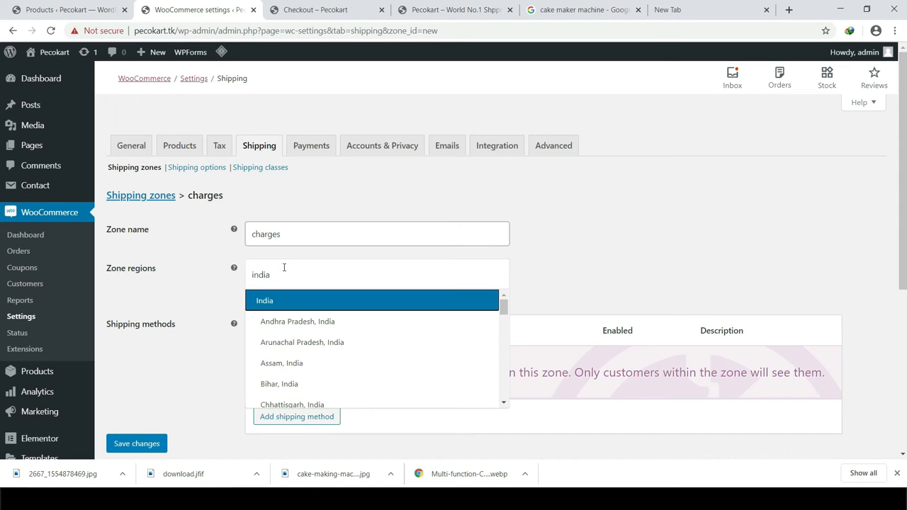
key(Return)
text(pak)
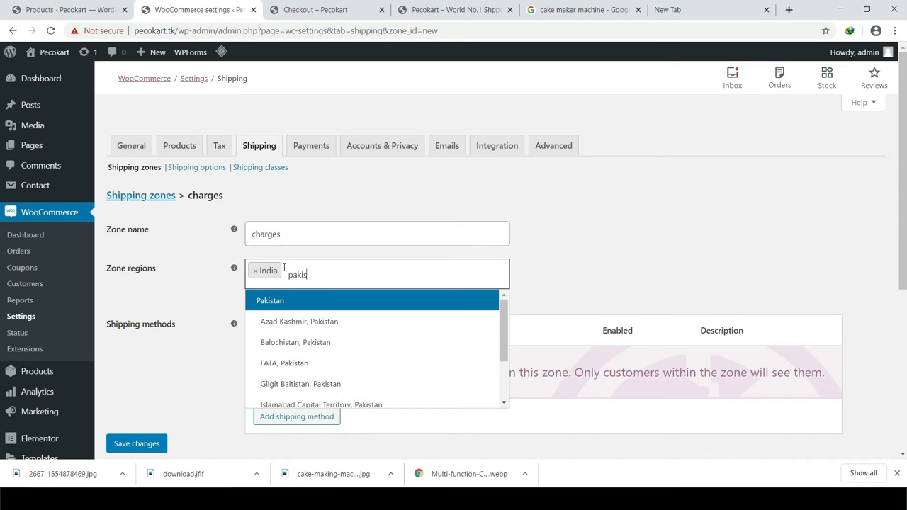
text(is)
key(Return)
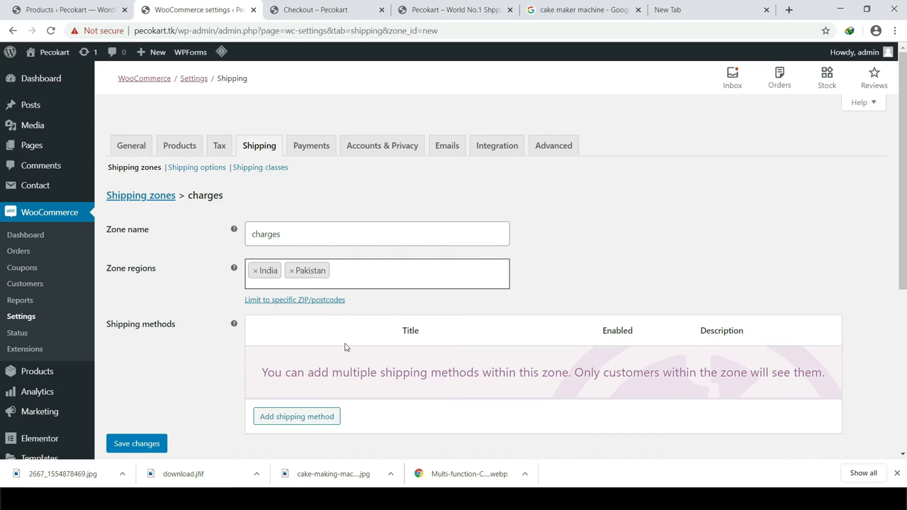
Step: Add a Flat rate shipping method to the charges zone
scroll(340, 334, down, 2)
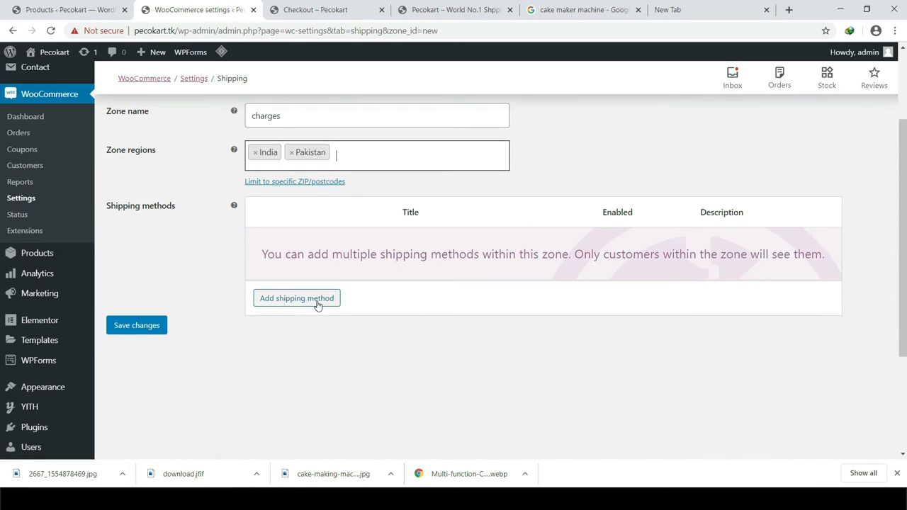
click(289, 299)
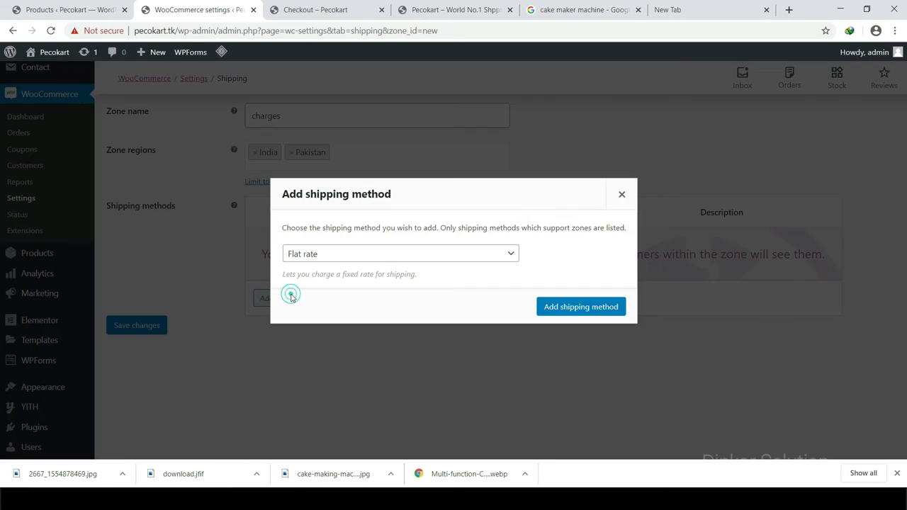
click(385, 255)
click(304, 269)
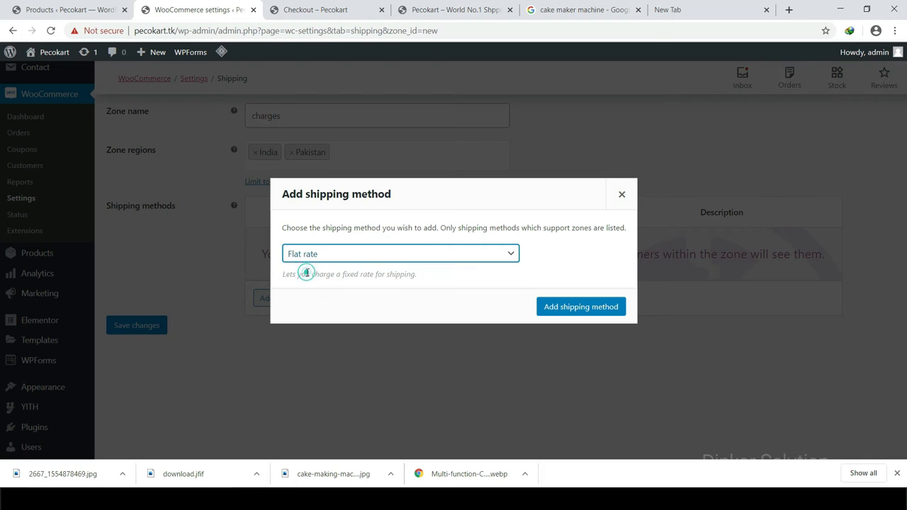
click(547, 306)
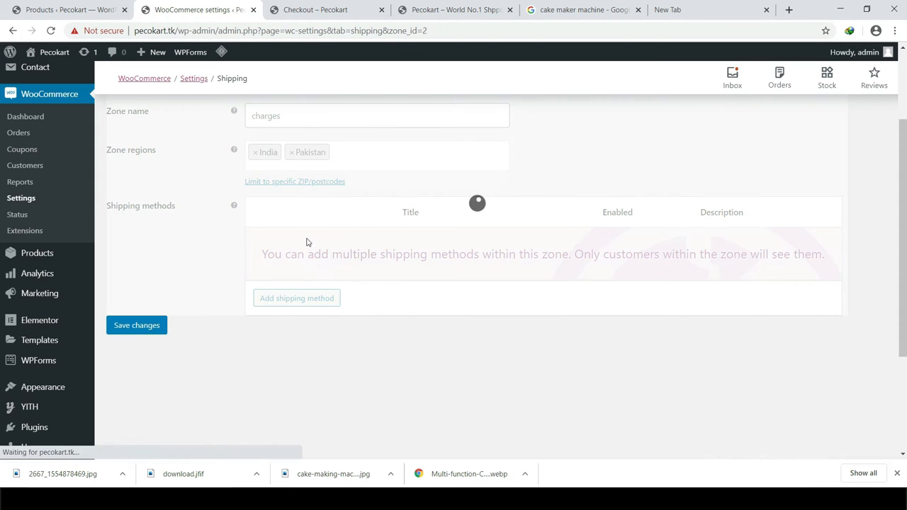
Step: Retitle the flat rate method 'Charge'
click(287, 258)
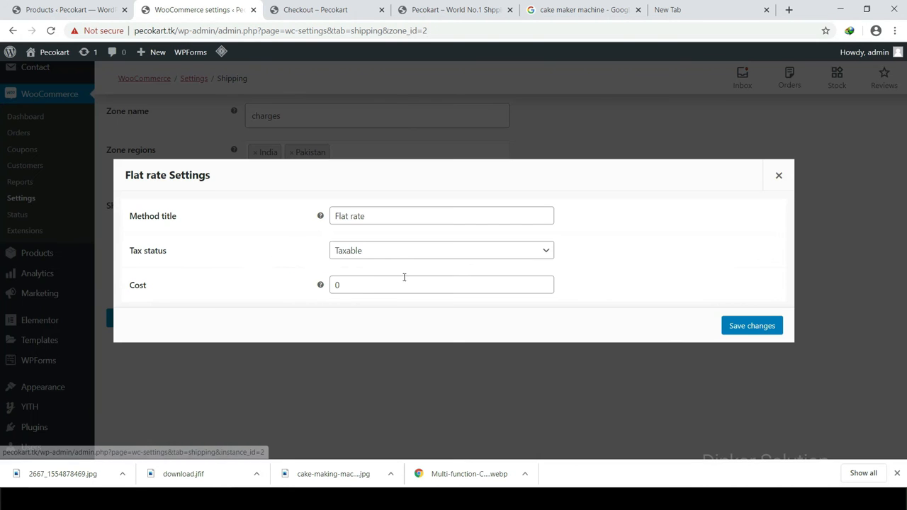
triple_click(365, 216)
key(Caps_Lock)
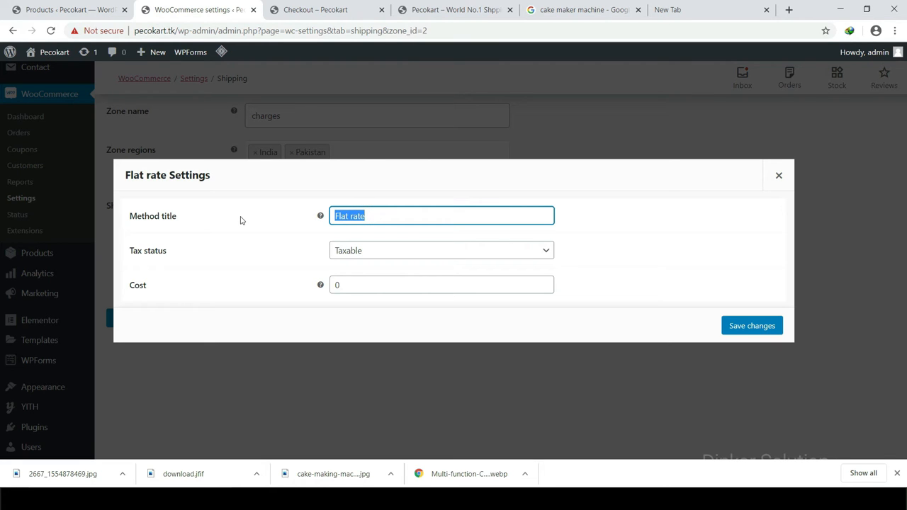
text(S)
key(Caps_Lock)
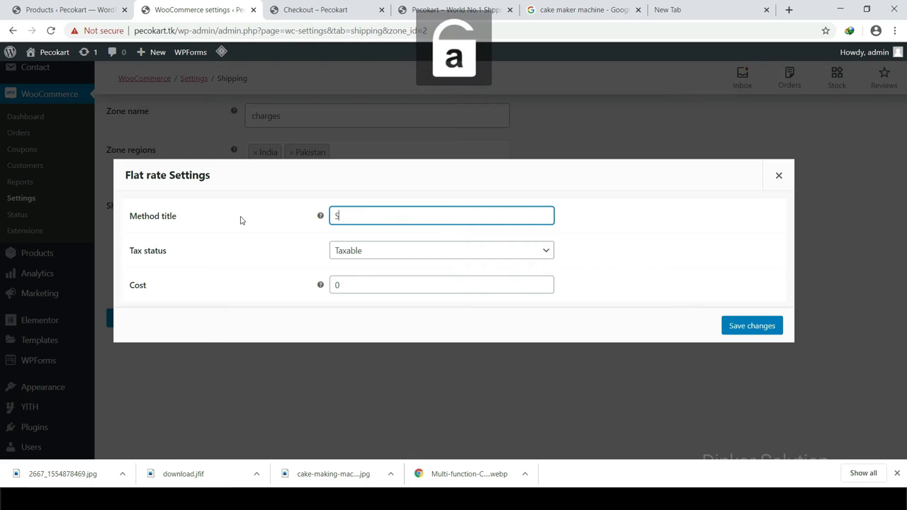
text(hp)
key(BackSpace)
key(BackSpace)
key(BackSpace)
key(Caps_Lock)
text(C)
key(Caps_Lock)
text(harge)
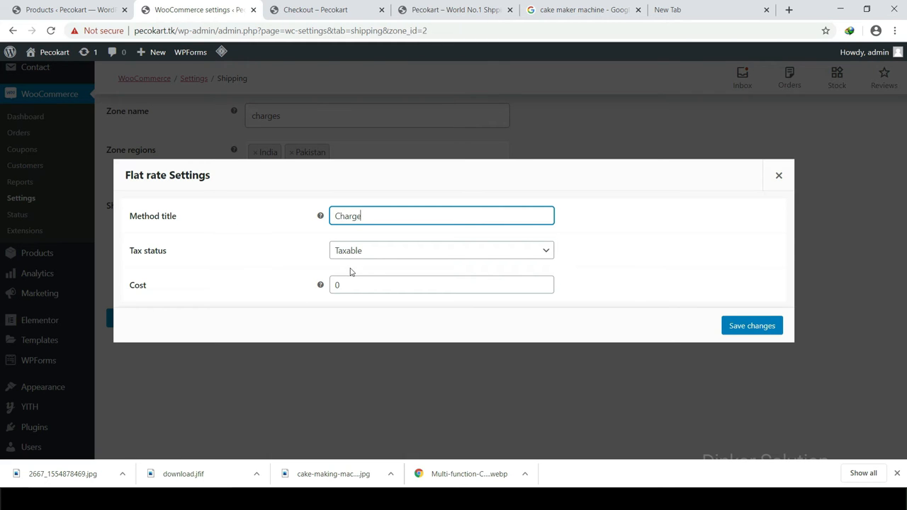
Step: Set the flat rate cost to 40 and save the method settings
click(347, 283)
click(149, 285)
drag(141, 285, 301, 284)
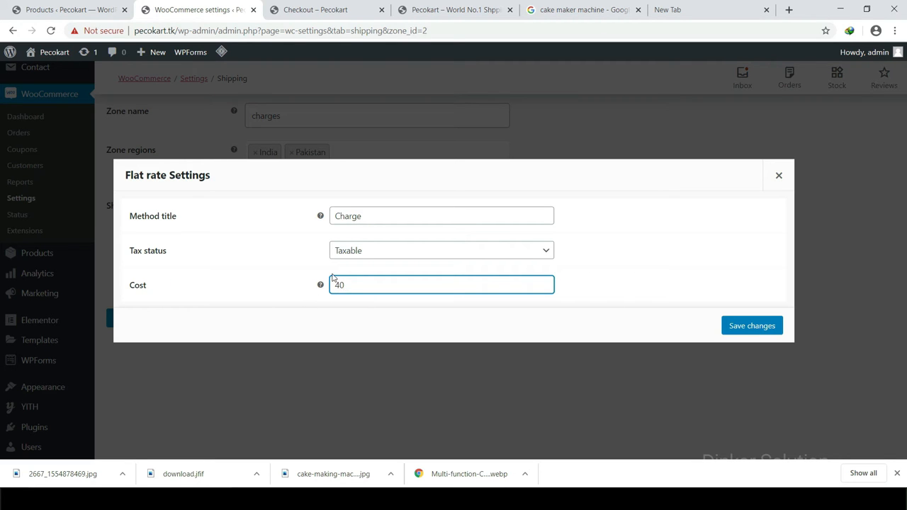
click(745, 331)
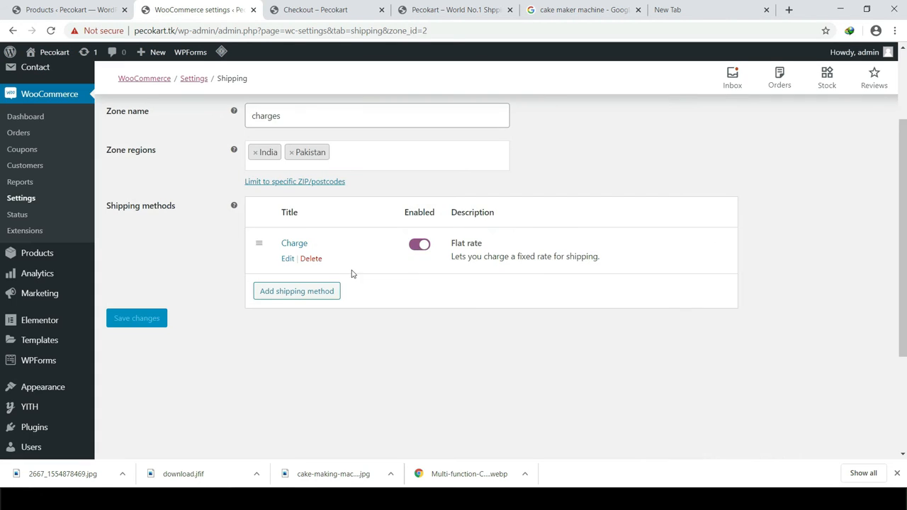
scroll(367, 358, up, 2)
Step: Reload the checkout and verify the new ₹40.00 Charge shipping line
click(315, 10)
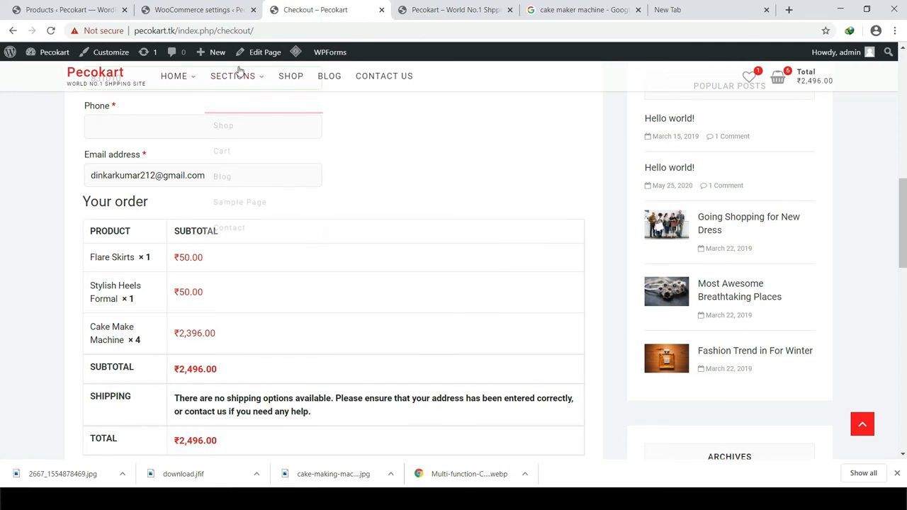
click(252, 31)
key(Return)
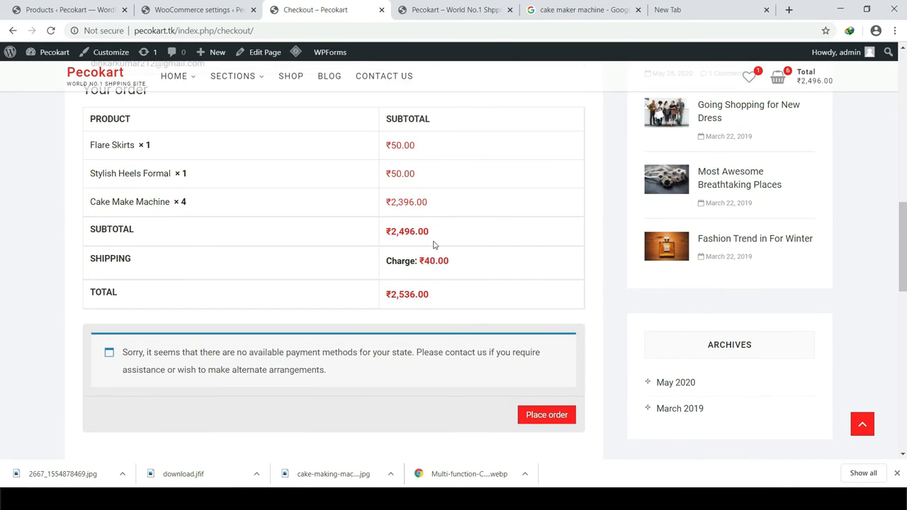
drag(458, 324, 392, 321)
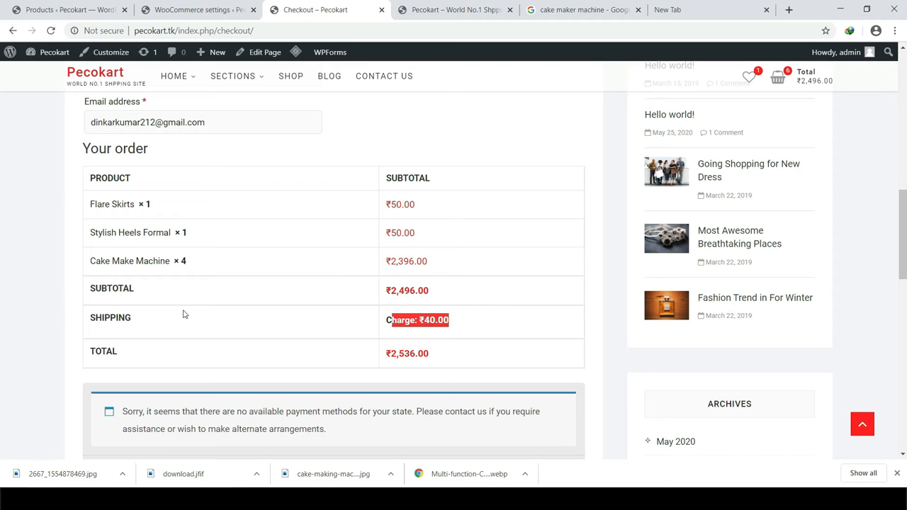
click(434, 352)
double_click(434, 321)
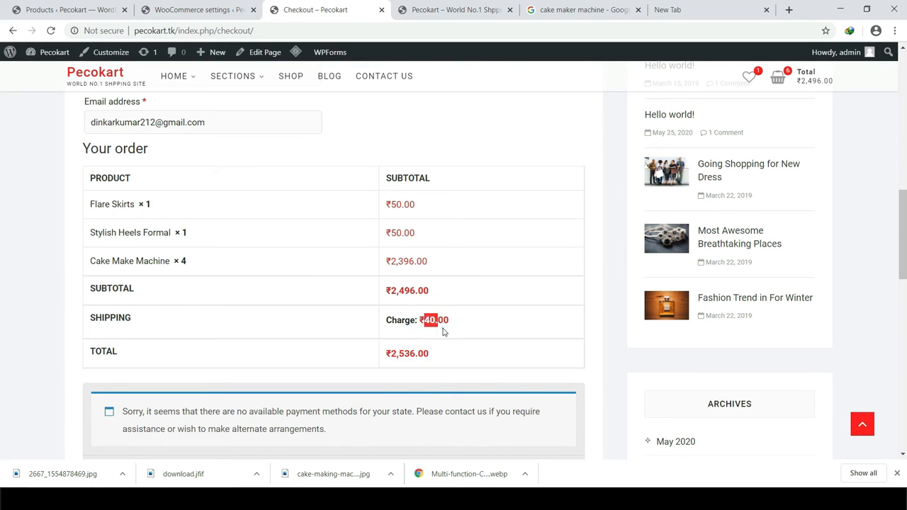
scroll(399, 341, up, 4)
scroll(234, 309, up, 2)
scroll(189, 367, down, 2)
Step: Try different billing postcodes, ending back at 831010, and refresh the order totals
click(134, 324)
key(BackSpace)
text(0)
key(BackSpace)
text(4)
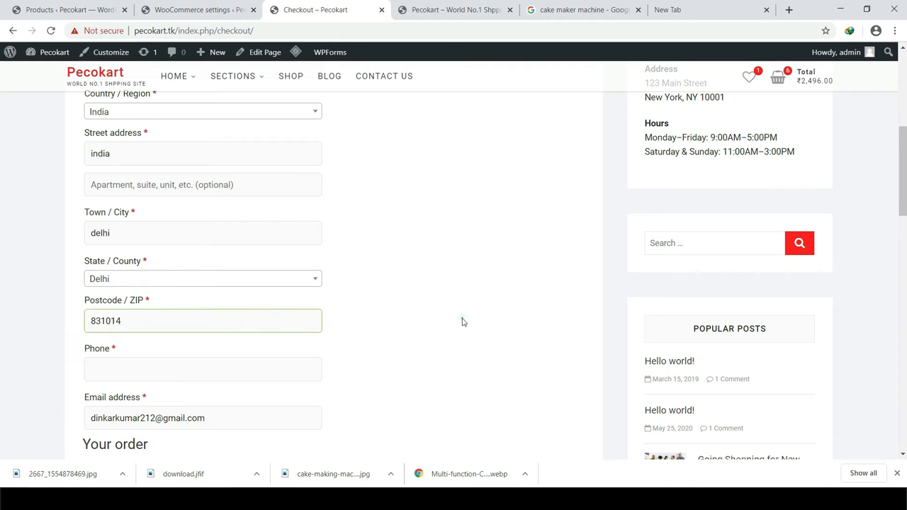
scroll(482, 284, down, 5)
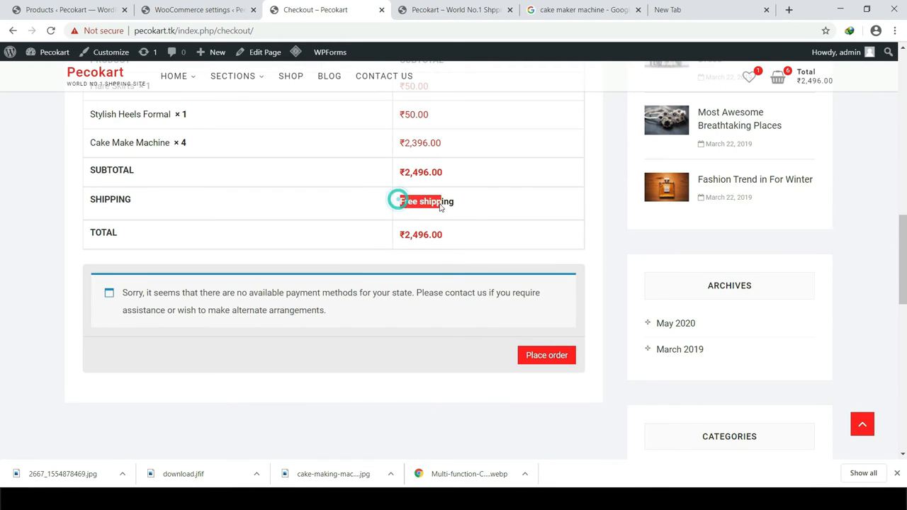
scroll(113, 230, up, 5)
scroll(117, 231, up, 1)
click(147, 326)
key(BackSpace)
text(0)
click(444, 292)
scroll(464, 304, down, 5)
drag(438, 320, 449, 321)
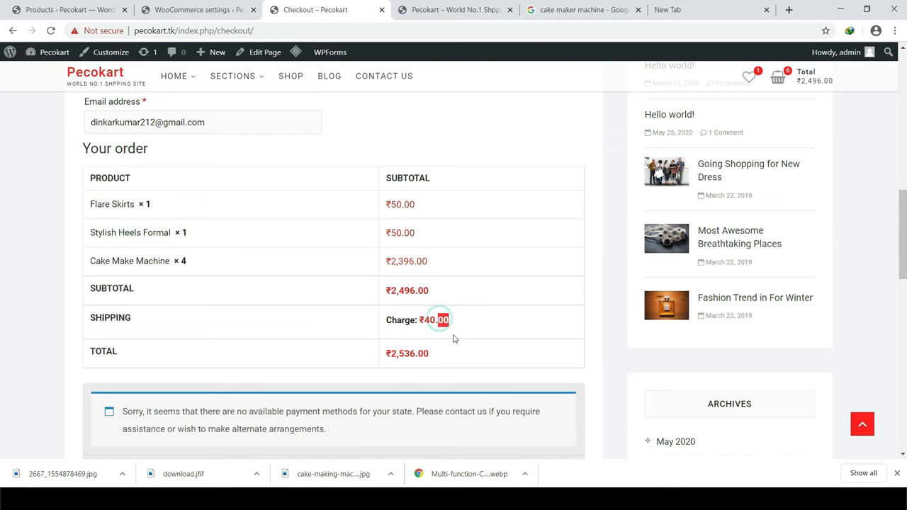
scroll(454, 339, up, 6)
click(342, 279)
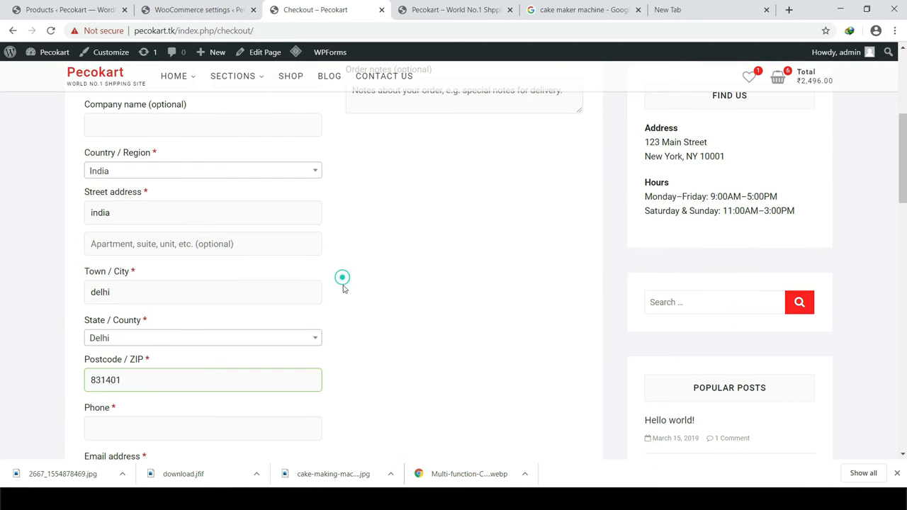
Step: Set the billing state to Daman and Diu and confirm the ₹40.00 charge and ₹2,536.00 total
click(145, 340)
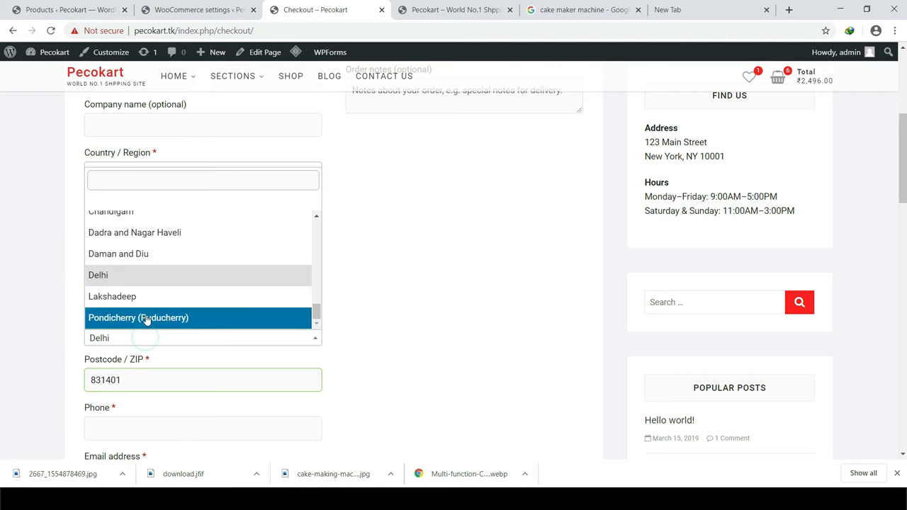
click(137, 253)
scroll(435, 381, down, 10)
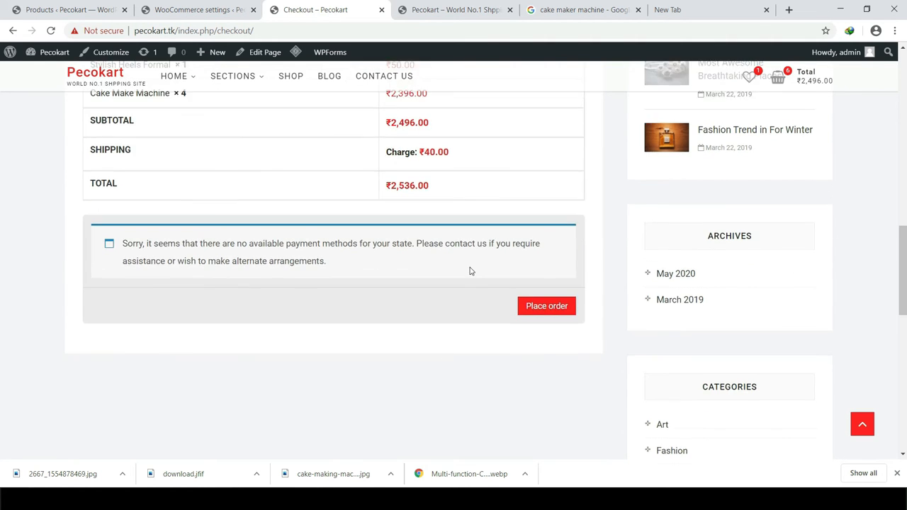
scroll(470, 271, up, 2)
triple_click(450, 322)
click(403, 320)
scroll(439, 338, up, 1)
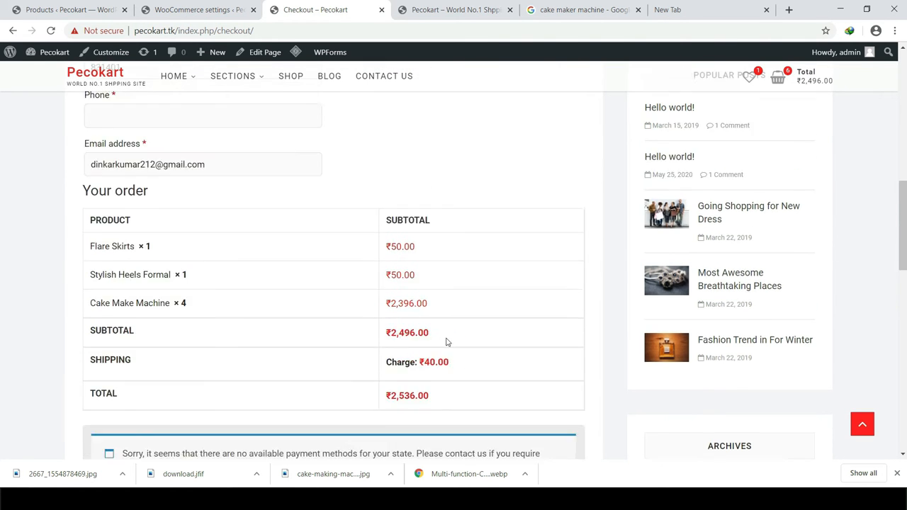
scroll(446, 342, up, 3)
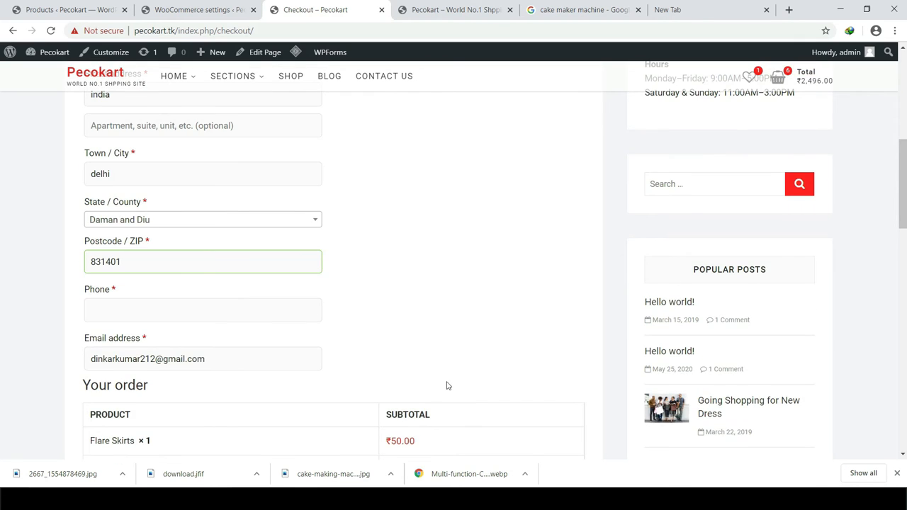
scroll(446, 385, up, 2)
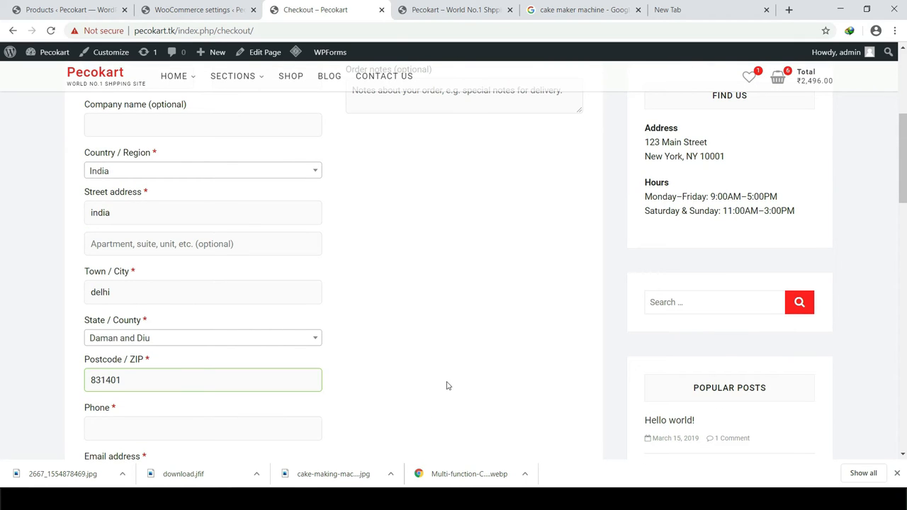
scroll(447, 386, down, 1)
scroll(450, 378, up, 4)
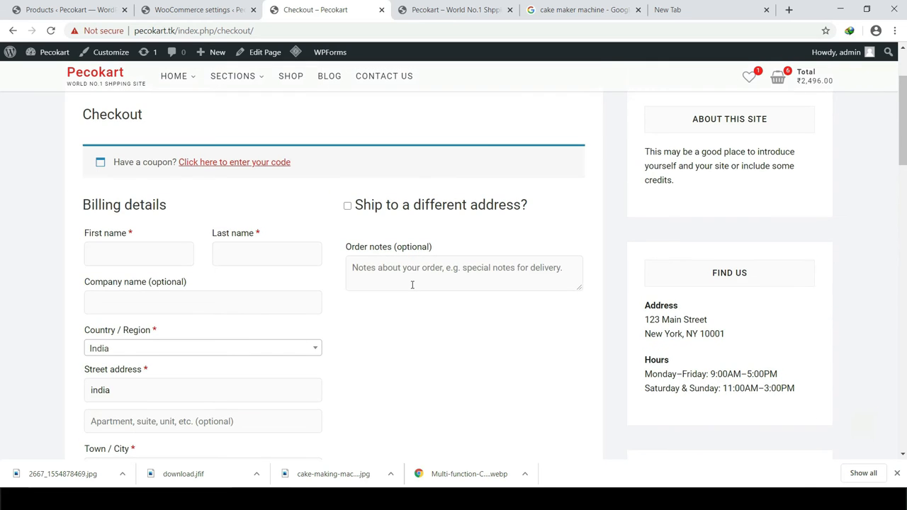
click(177, 8)
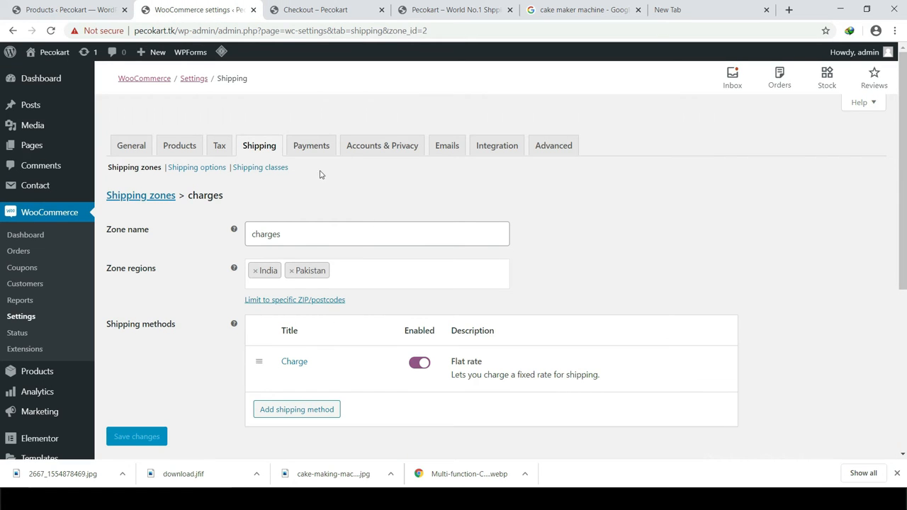
Step: Enable Cash on delivery and PayPal under Payments, discarding unsaved shipping changes, and save
click(314, 148)
click(511, 99)
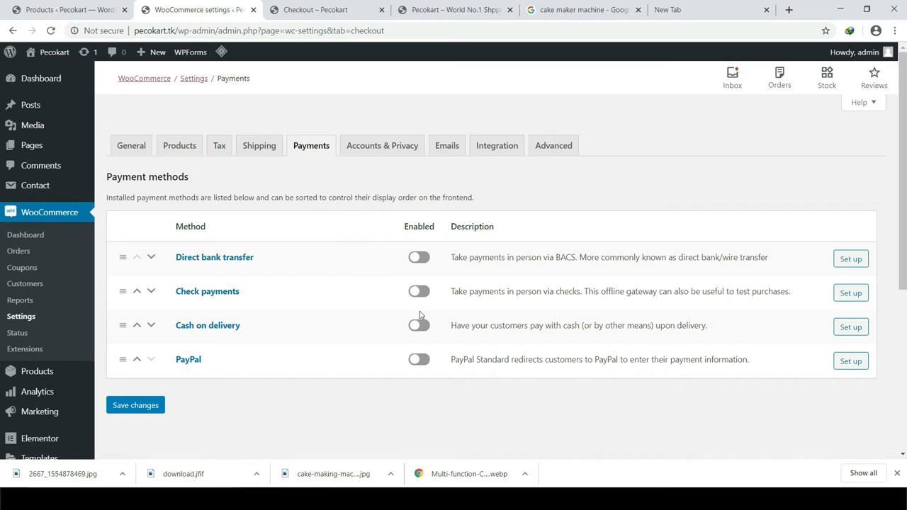
click(419, 325)
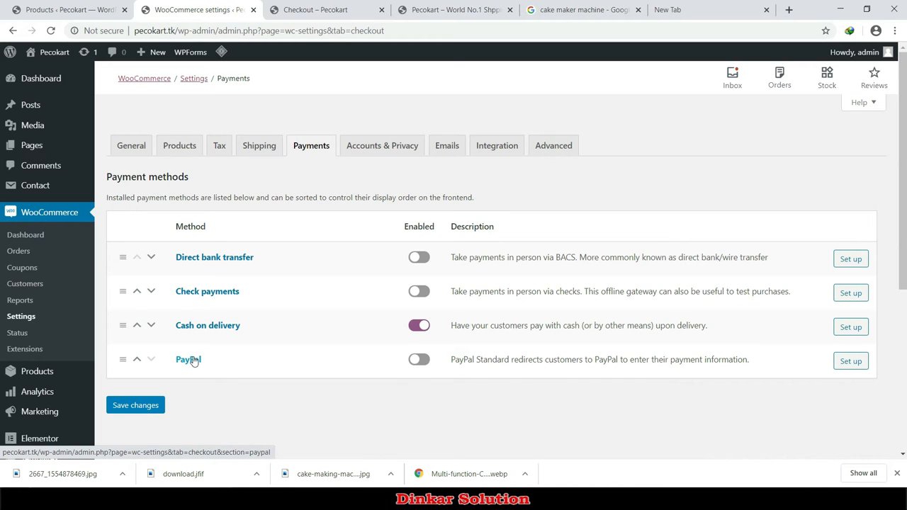
click(425, 362)
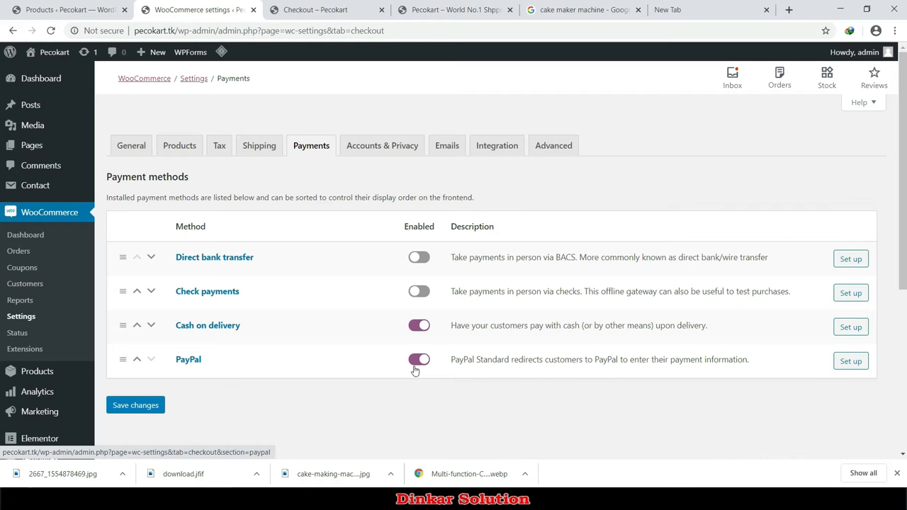
click(140, 405)
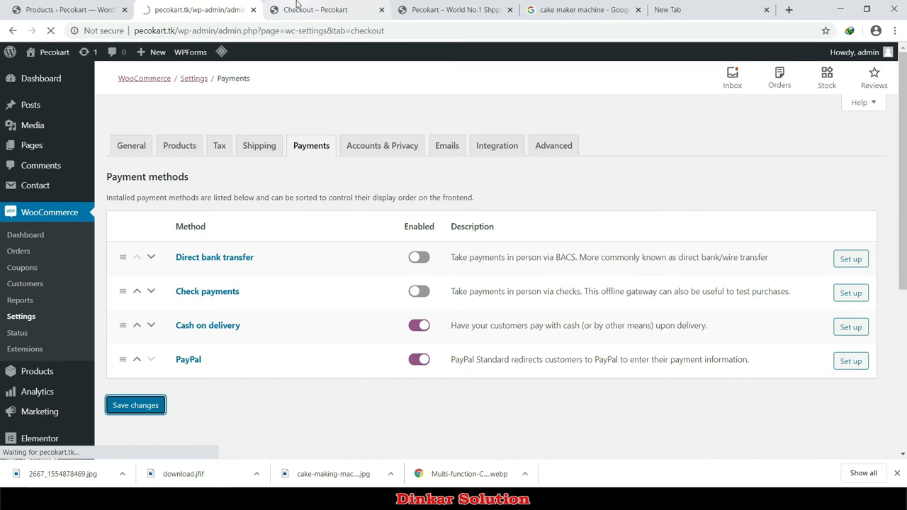
click(298, 7)
Step: Reload the checkout and verify the ₹40.00 shipping line and the Cash on delivery option
click(311, 35)
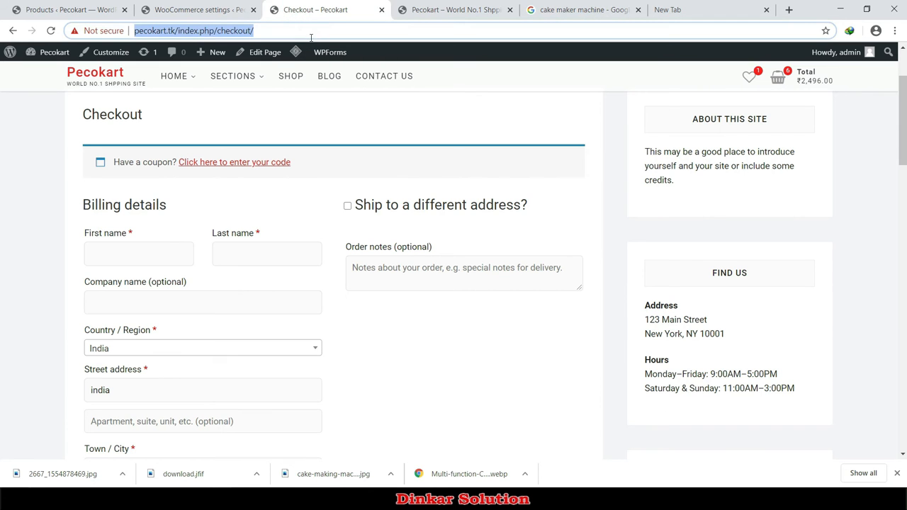
key(Return)
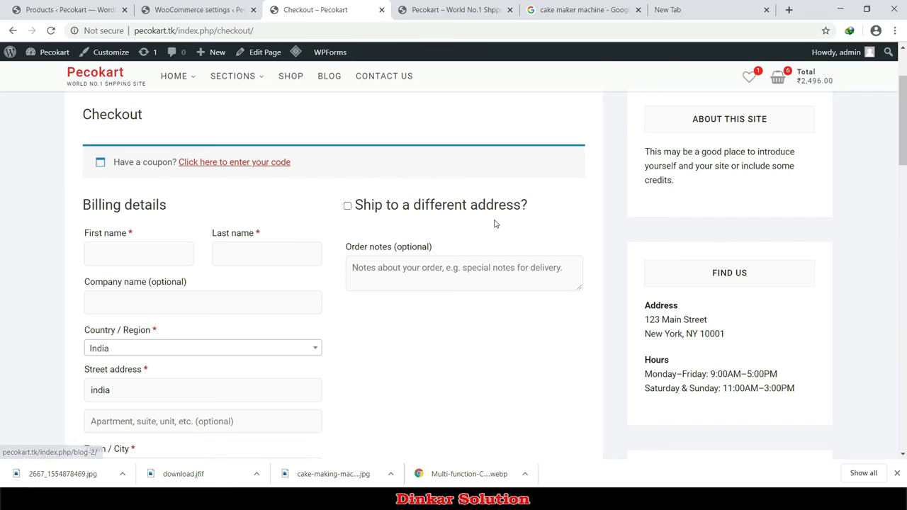
scroll(445, 318, down, 1)
scroll(445, 318, down, 10)
scroll(444, 231, up, 1)
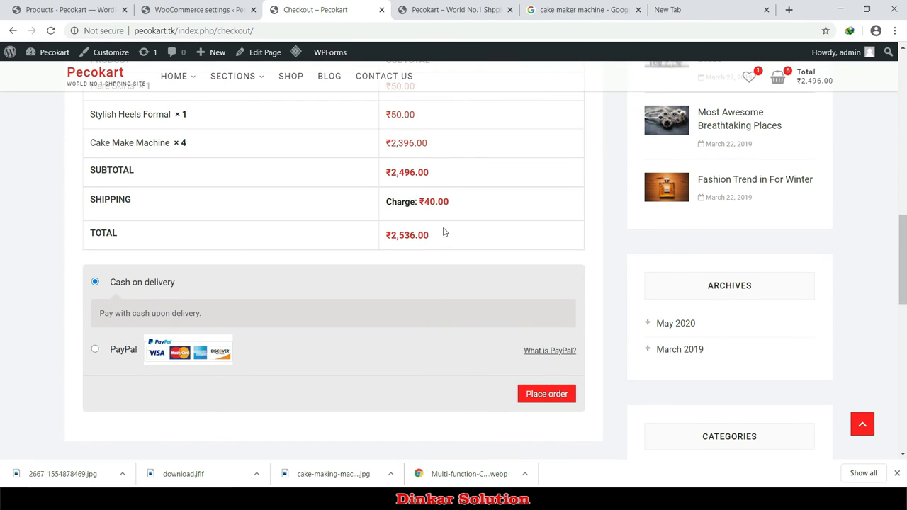
drag(452, 210, 391, 203)
click(414, 200)
drag(119, 286, 178, 286)
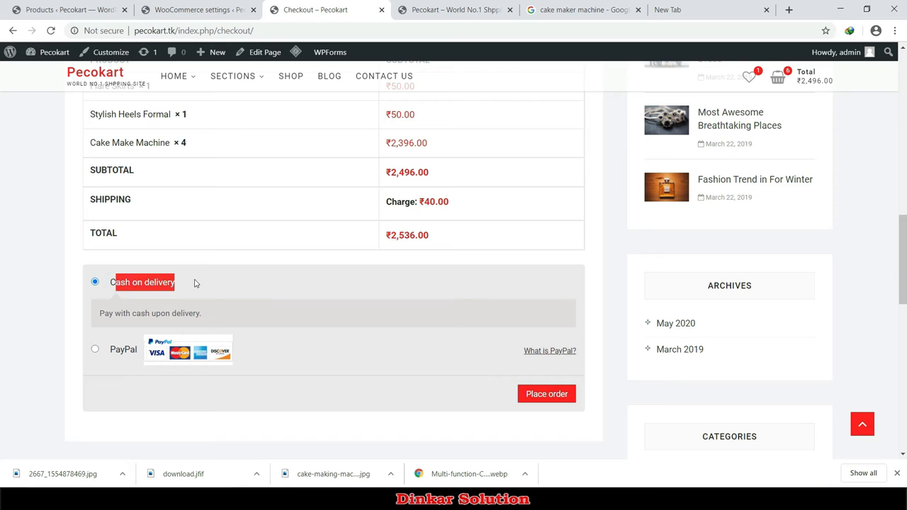
click(202, 283)
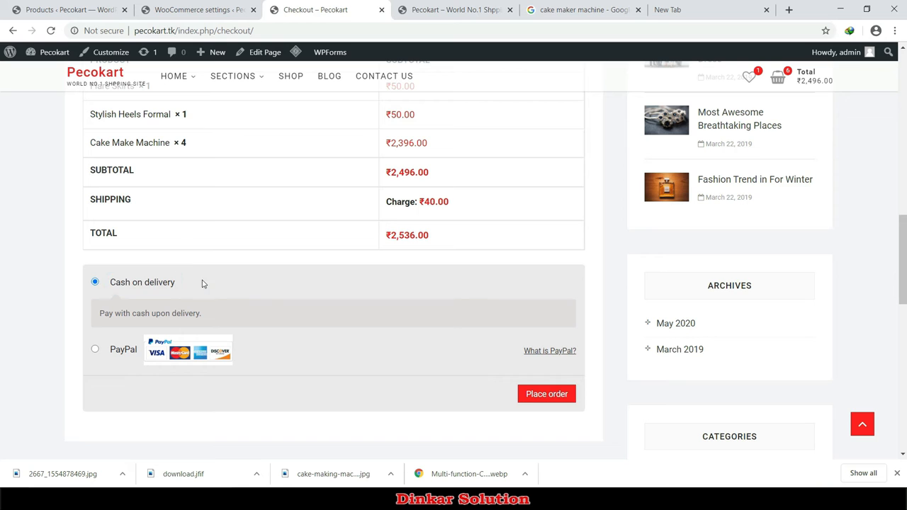
Step: Select PayPal, then Cash on delivery, as the checkout payment method
click(94, 349)
scroll(302, 383, up, 1)
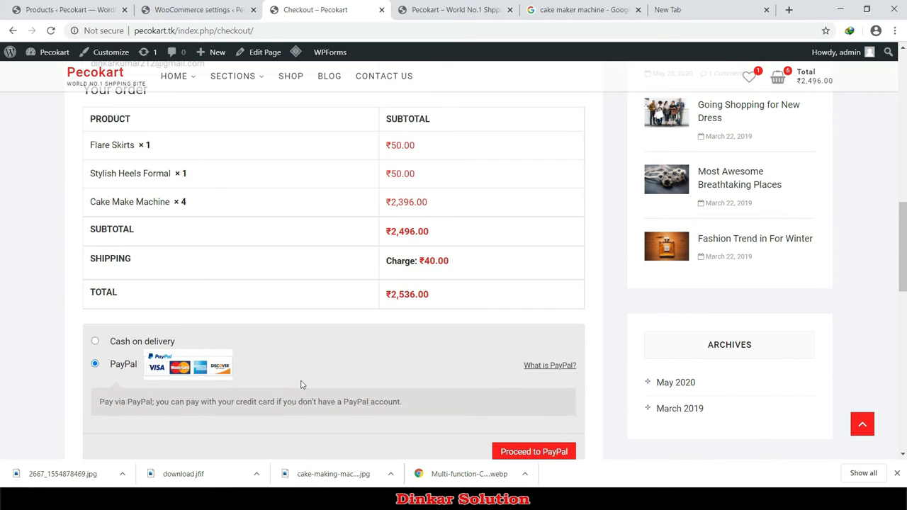
click(118, 344)
scroll(532, 425, down, 2)
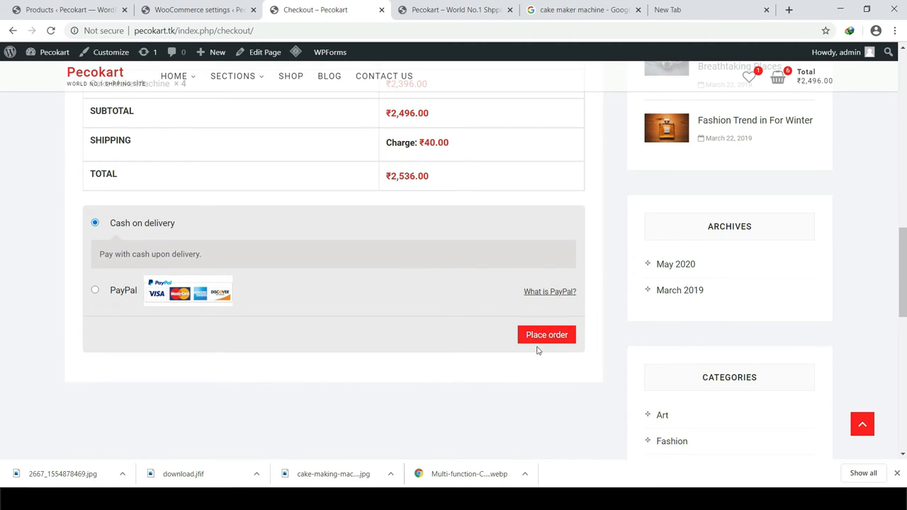
scroll(431, 382, up, 1)
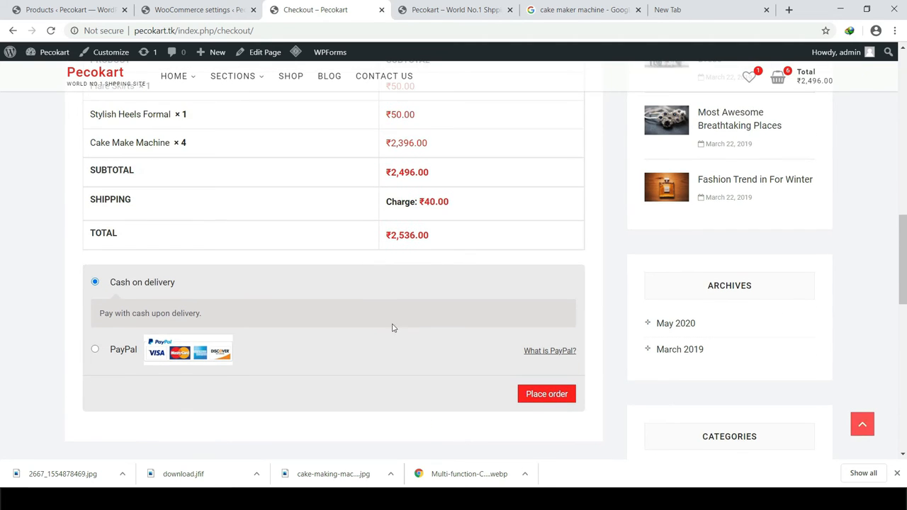
click(191, 9)
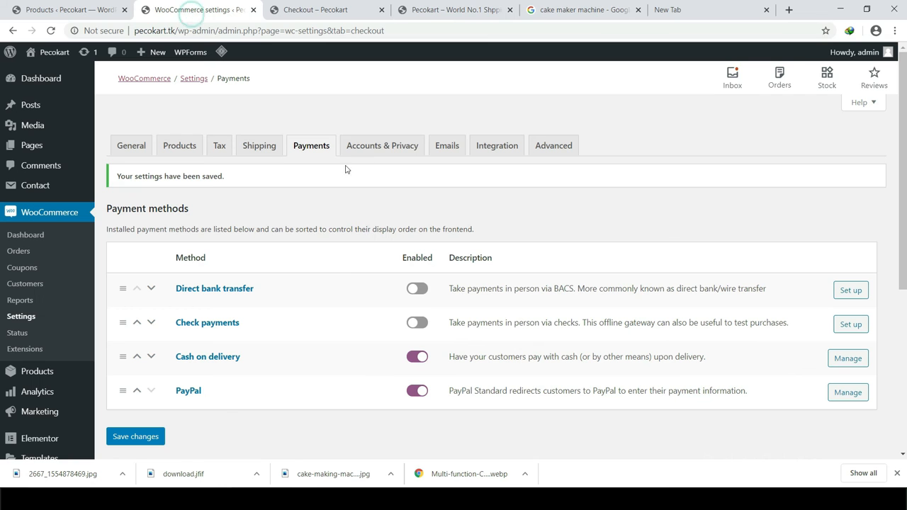
Step: Turn off guest checkout, allow logging into existing accounts at checkout, and save Accounts & Privacy
click(378, 150)
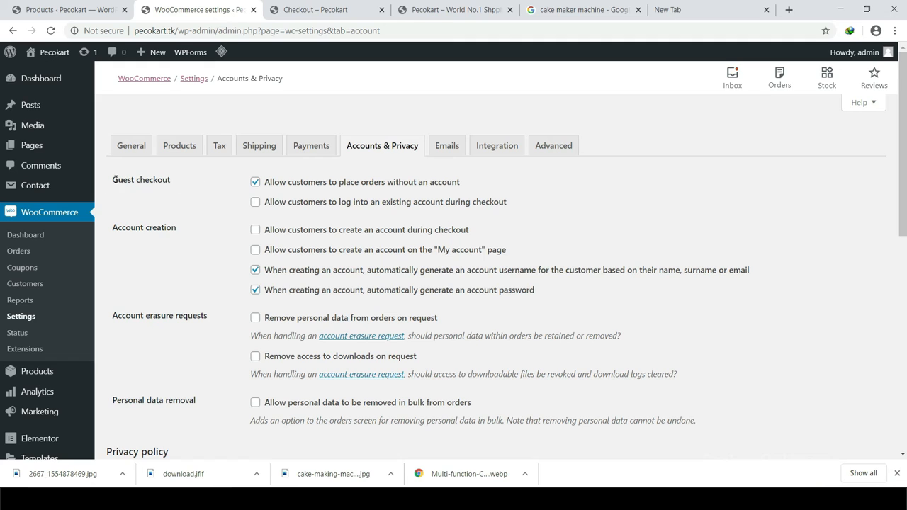
drag(114, 180, 168, 178)
click(170, 180)
click(273, 203)
click(268, 187)
scroll(230, 356, down, 3)
scroll(231, 357, down, 4)
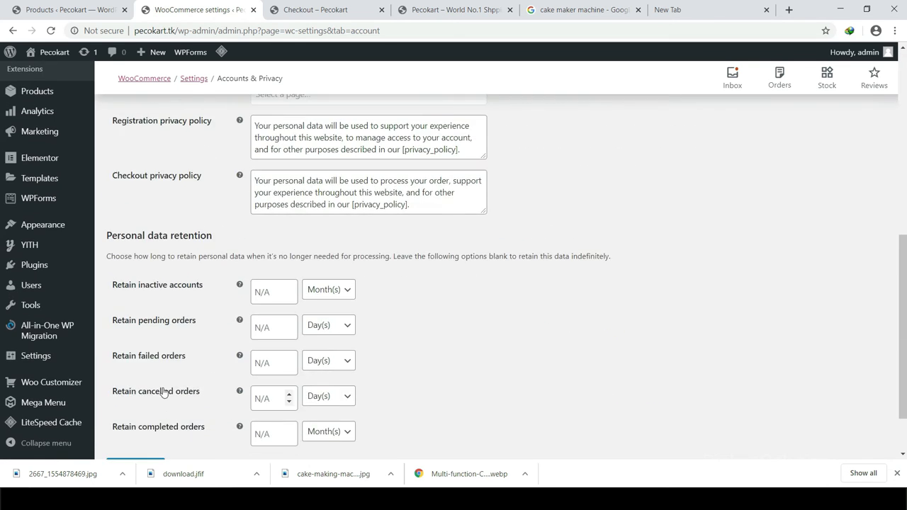
click(125, 398)
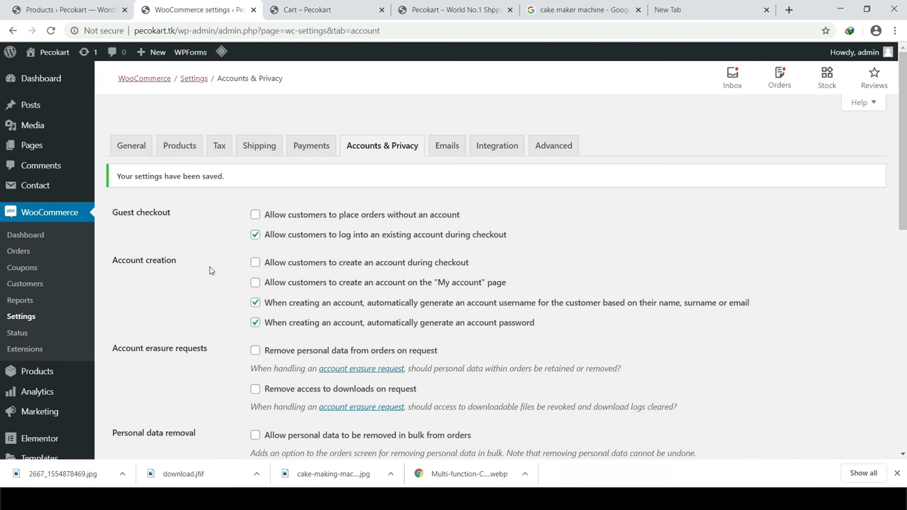
Step: In an Edge InPrivate window, load pecokart.tk, add Flare Skirts to the cart and open checkout
right_click(336, 499)
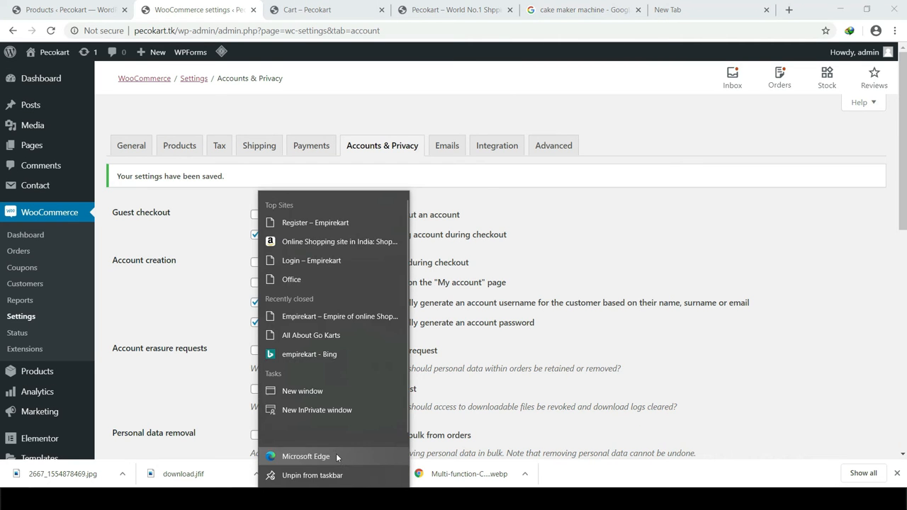
click(240, 151)
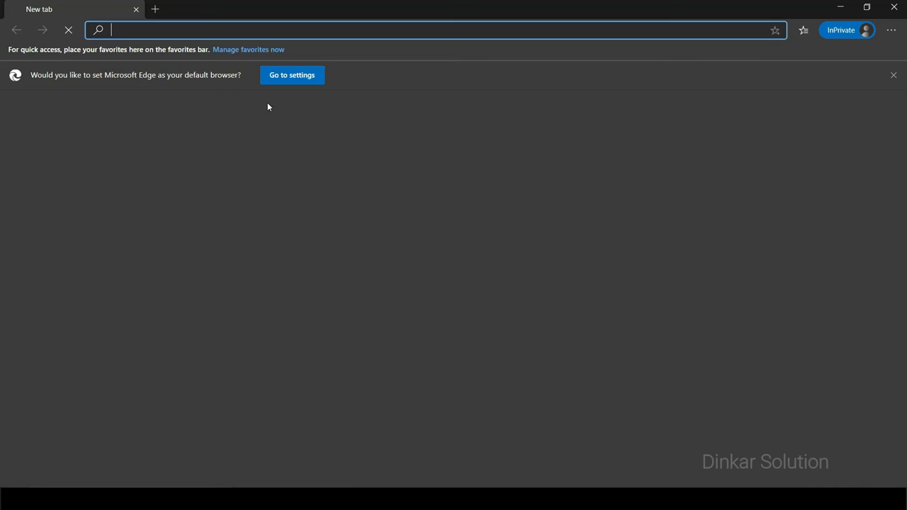
text(pecokart.tk)
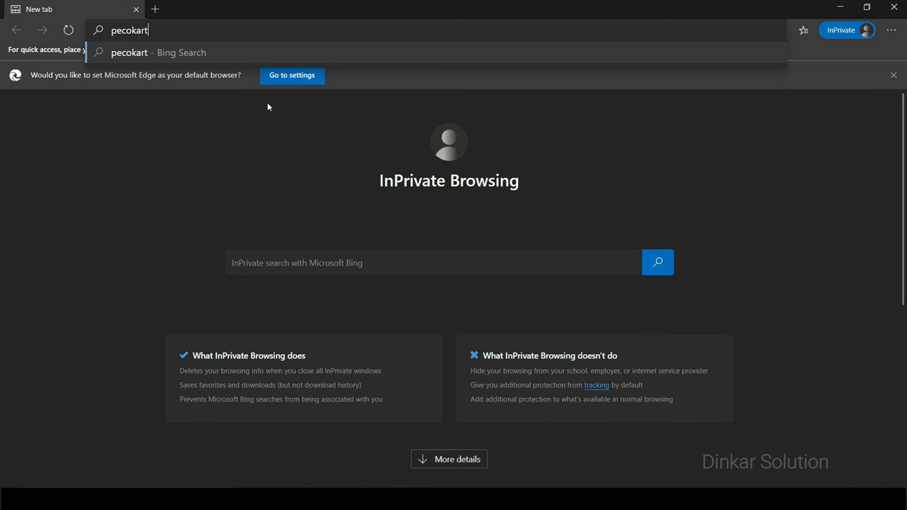
key(Return)
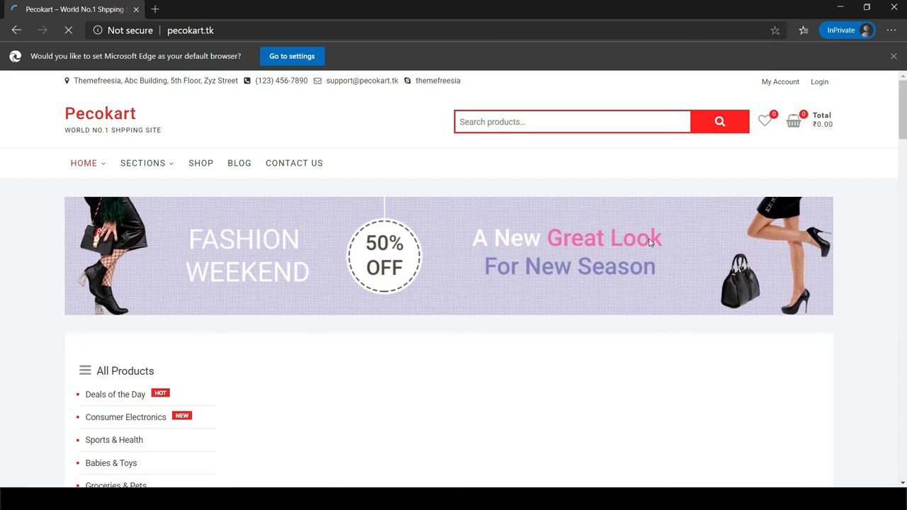
scroll(411, 240, down, 15)
scroll(496, 269, down, 1)
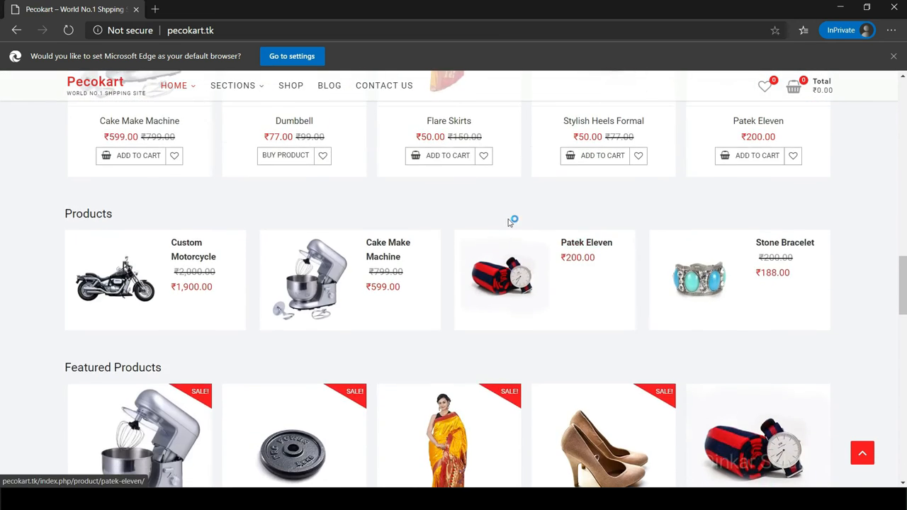
scroll(461, 284, up, 2)
click(451, 286)
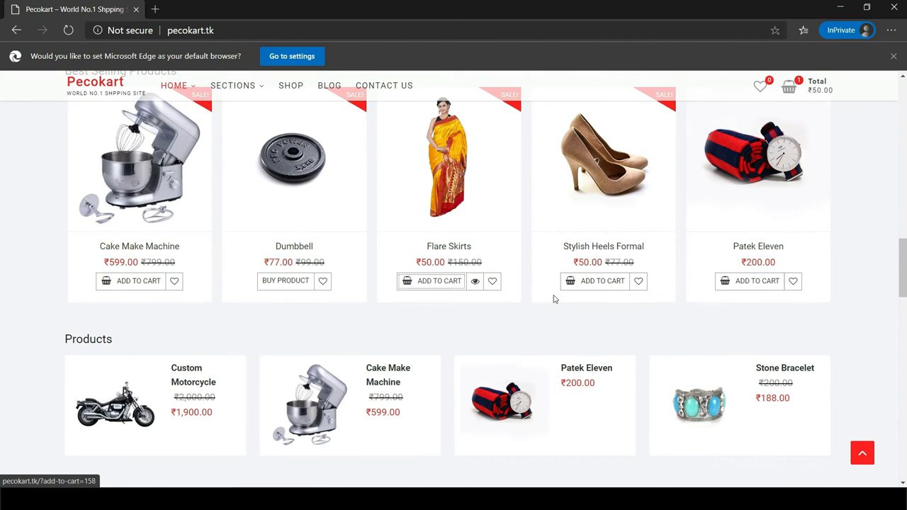
scroll(787, 199, up, 4)
mouse_move(800, 85)
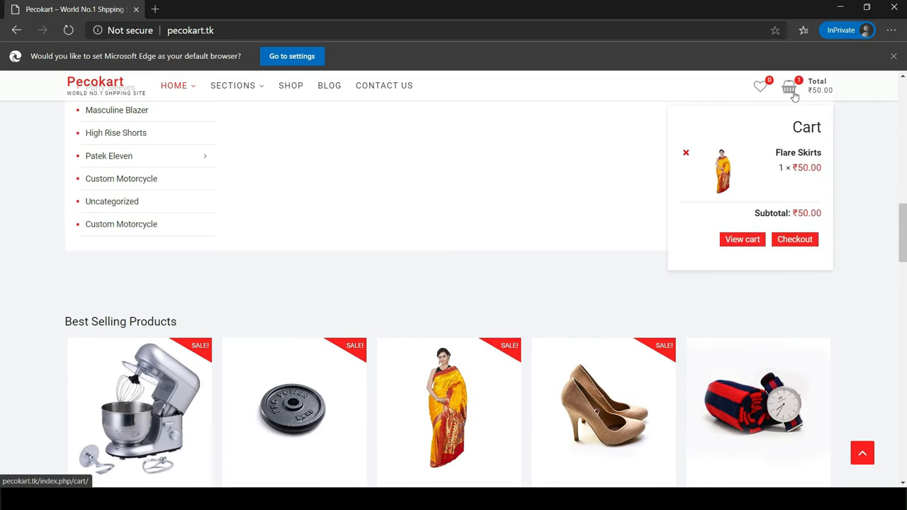
click(803, 244)
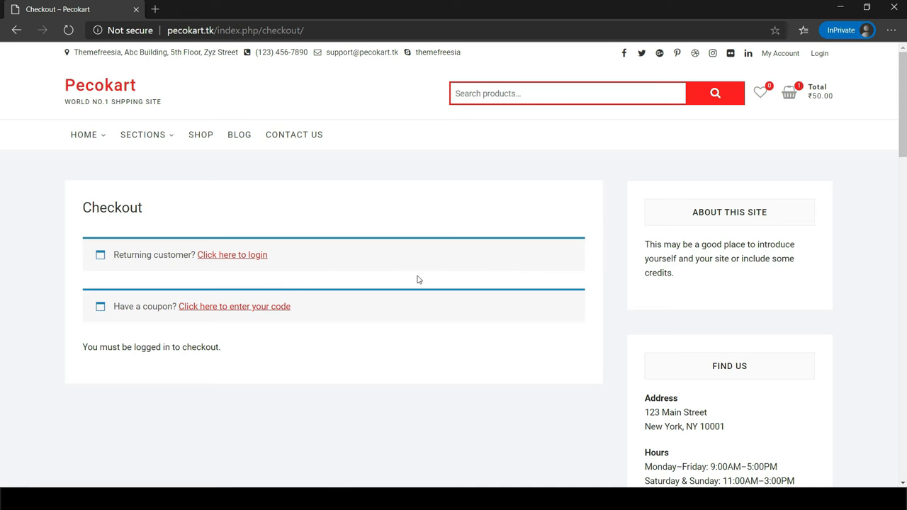
Step: Compare the admin's cart with the private storefront's Cart page, then return to Accounts & Privacy settings
key(alt+Tab)
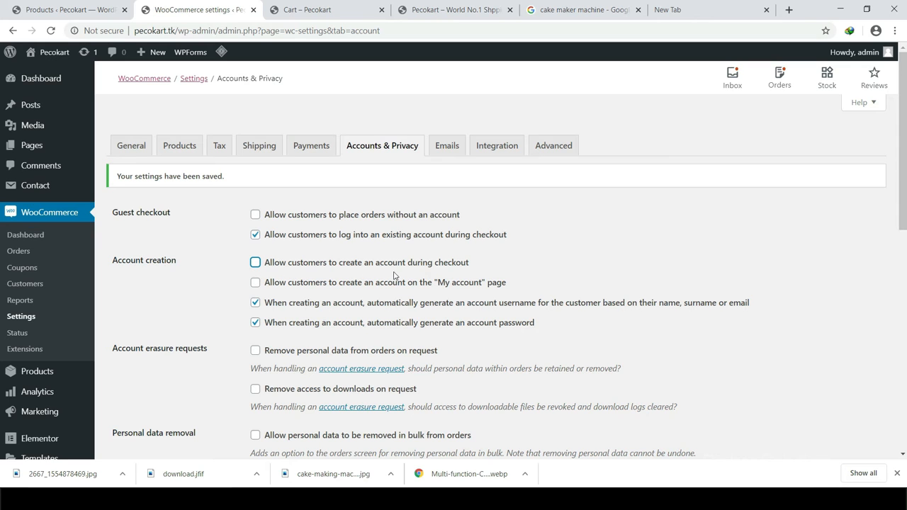
click(329, 10)
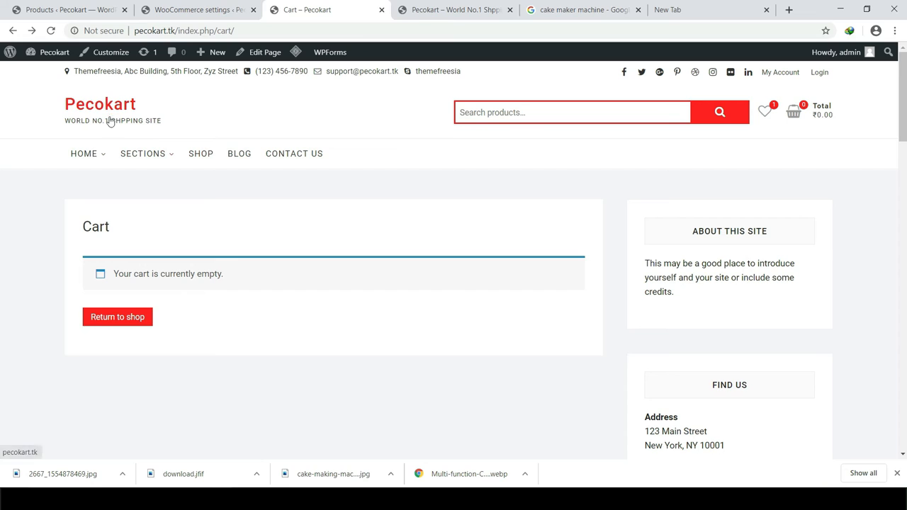
key(alt+Tab)
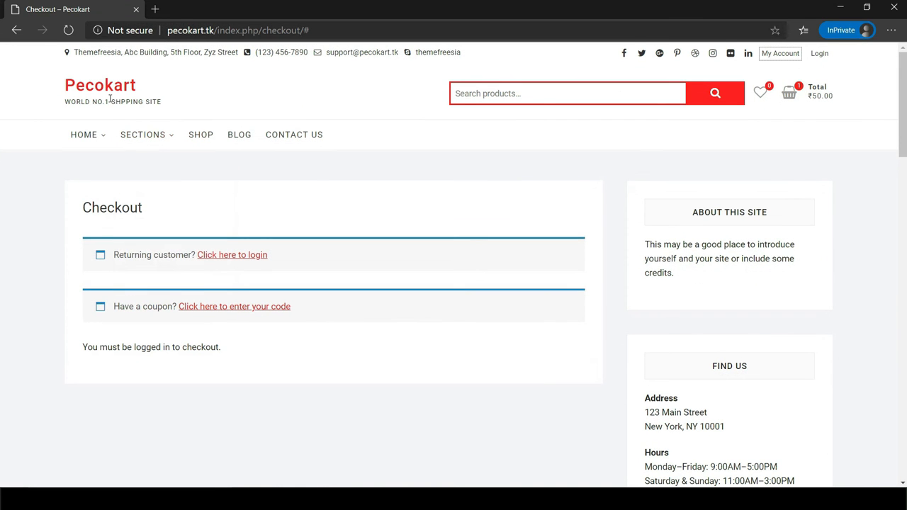
click(17, 30)
click(789, 93)
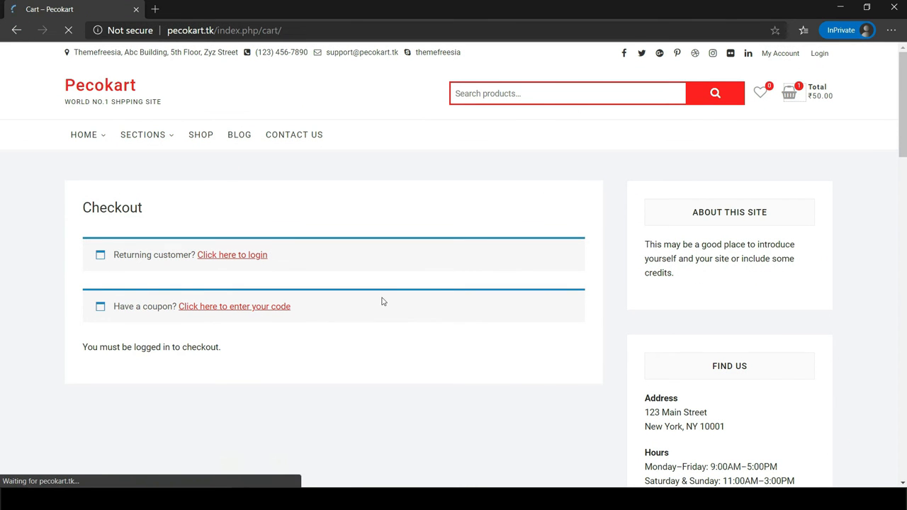
scroll(381, 300, down, 5)
scroll(486, 322, up, 3)
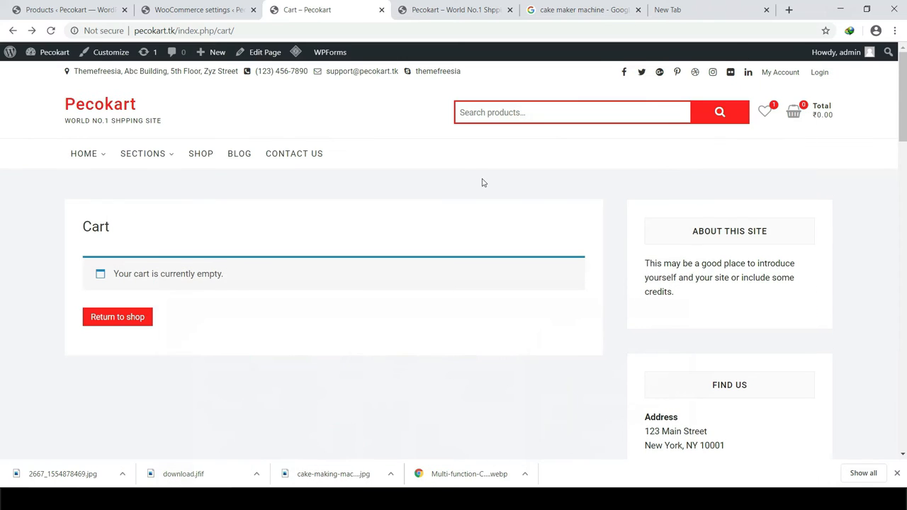
click(840, 7)
click(236, 6)
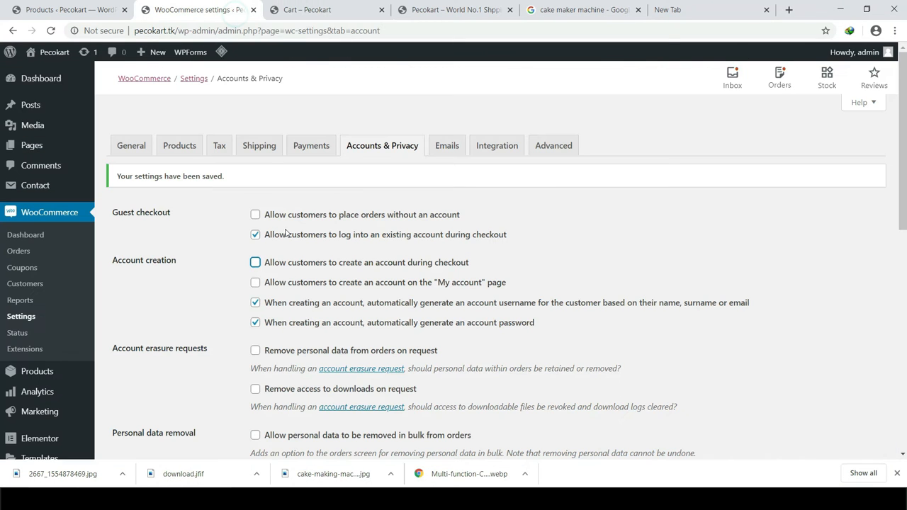
Step: Allow account creation at checkout and on My account, and stop auto-generating account passwords
click(257, 263)
click(356, 288)
scroll(358, 287, down, 1)
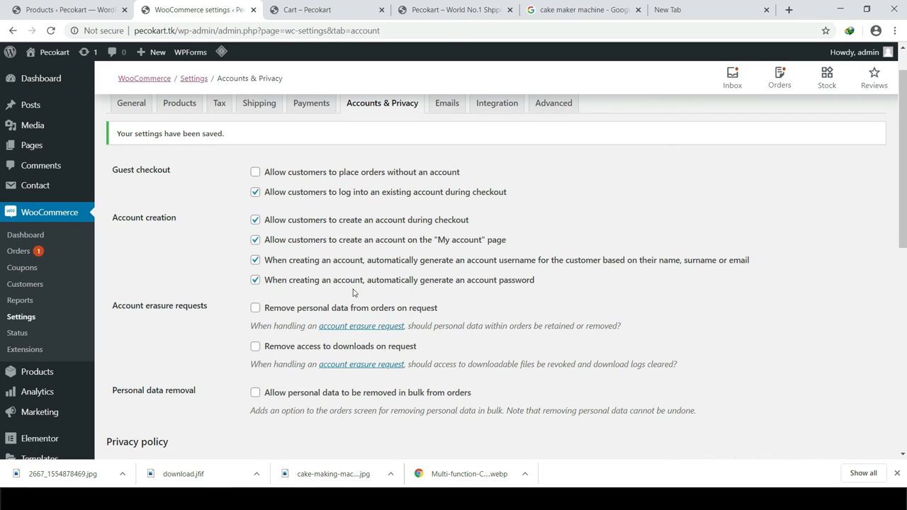
click(270, 283)
Step: Choose Privacy Policy as the privacy page and save the account settings
scroll(397, 290, down, 3)
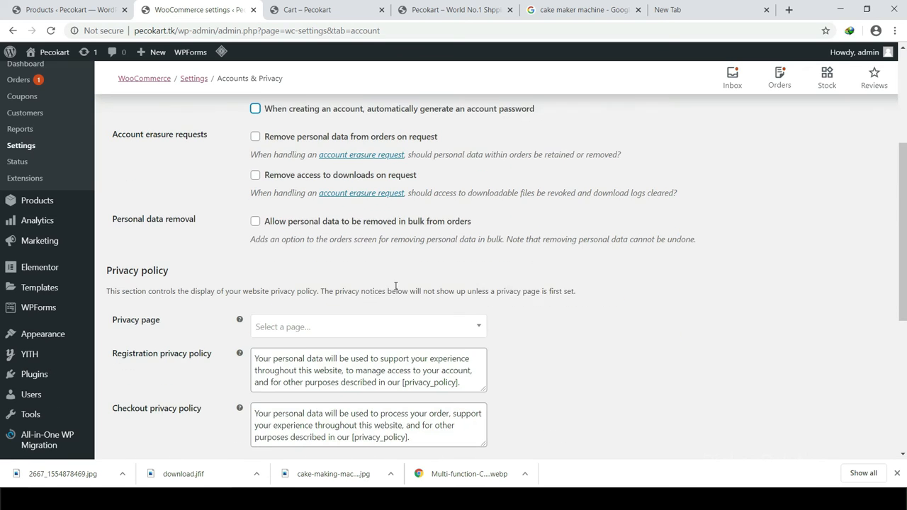
scroll(508, 234, down, 3)
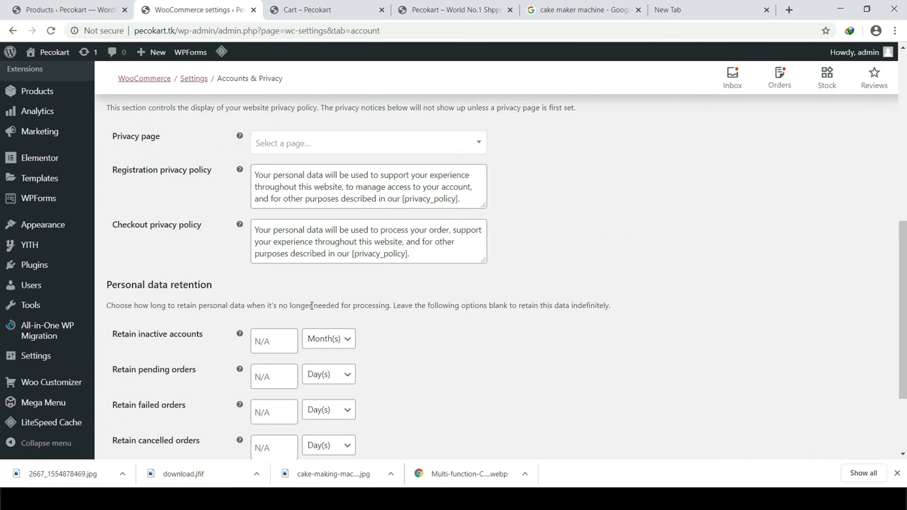
scroll(281, 289, up, 1)
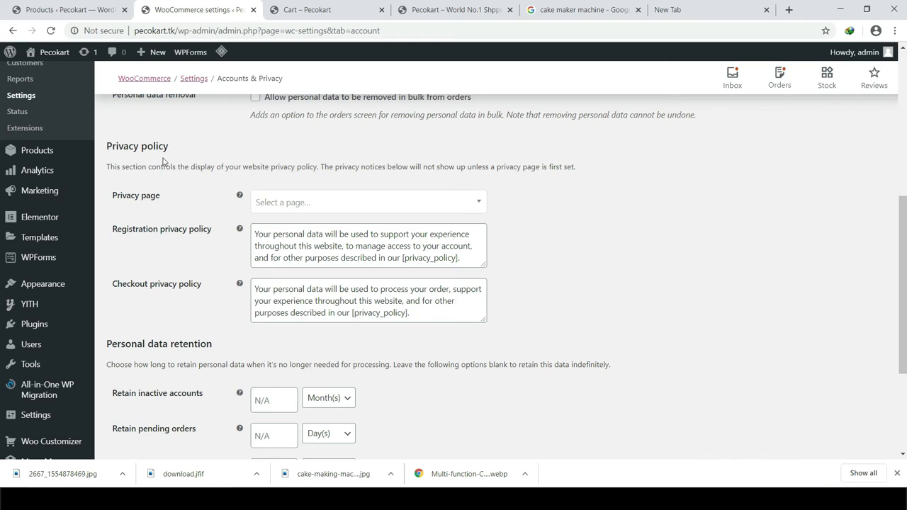
click(301, 204)
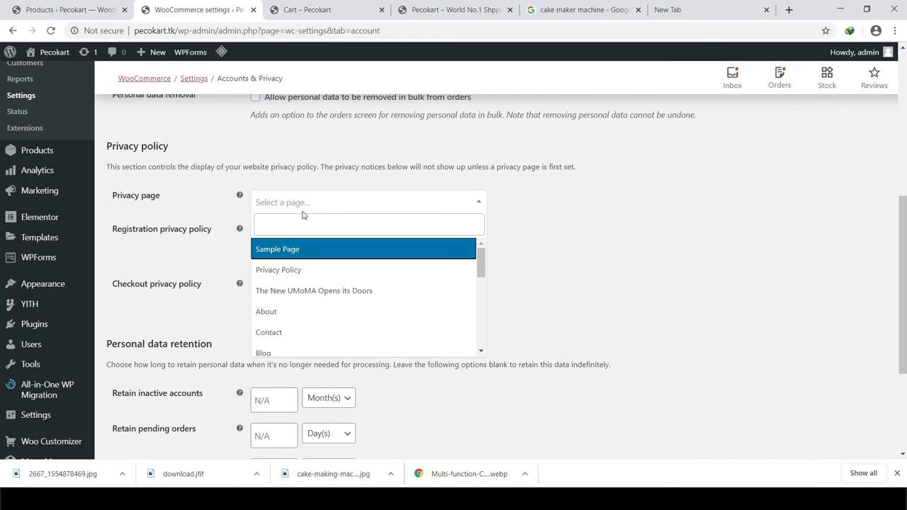
click(295, 271)
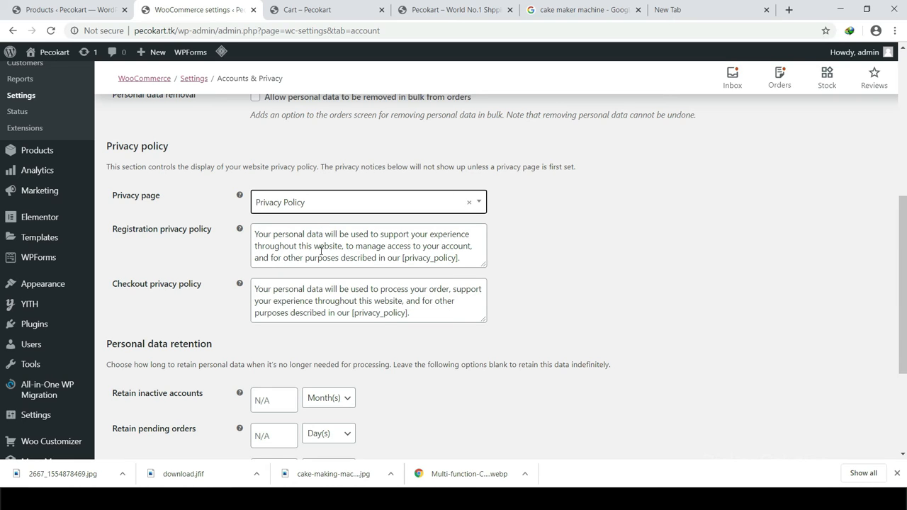
scroll(321, 249, down, 3)
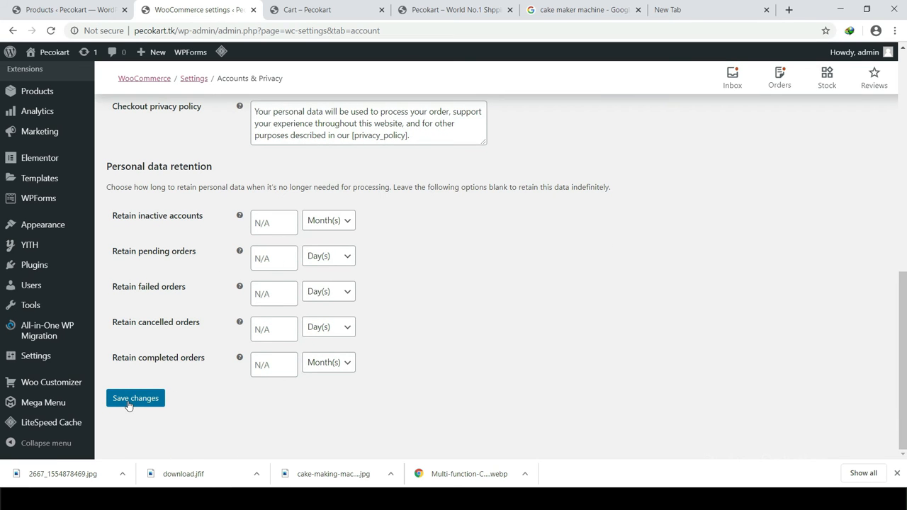
click(128, 401)
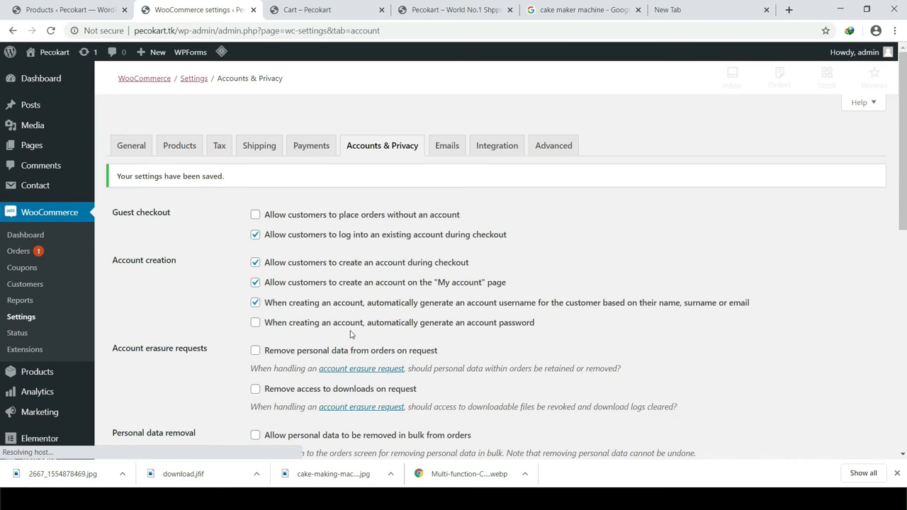
click(448, 146)
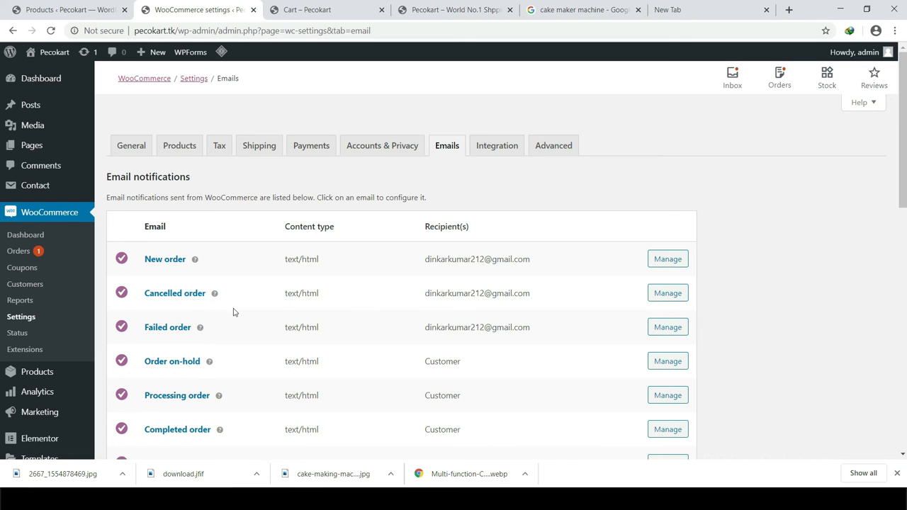
scroll(427, 330, down, 1)
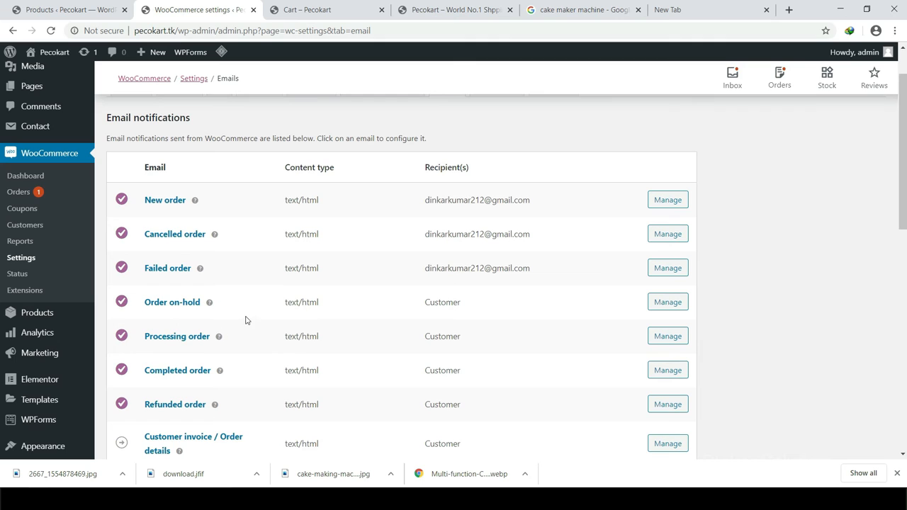
scroll(237, 336, down, 2)
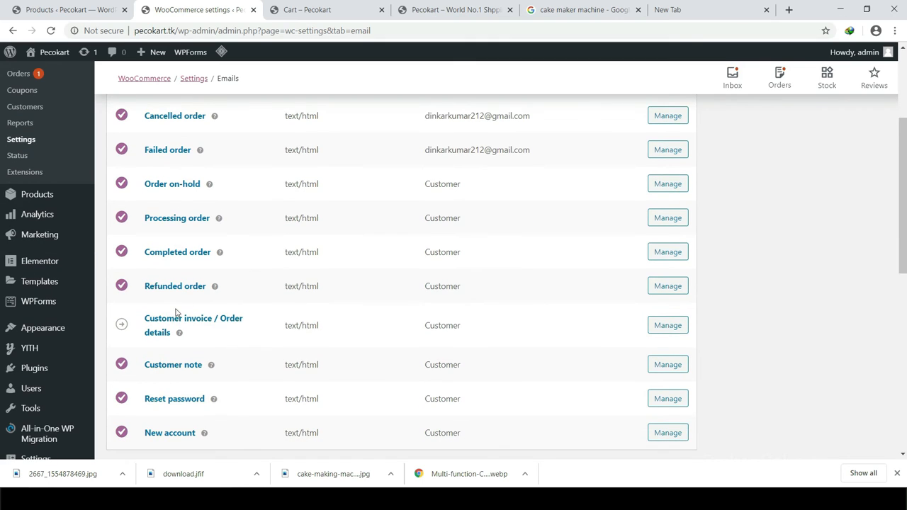
scroll(177, 311, down, 1)
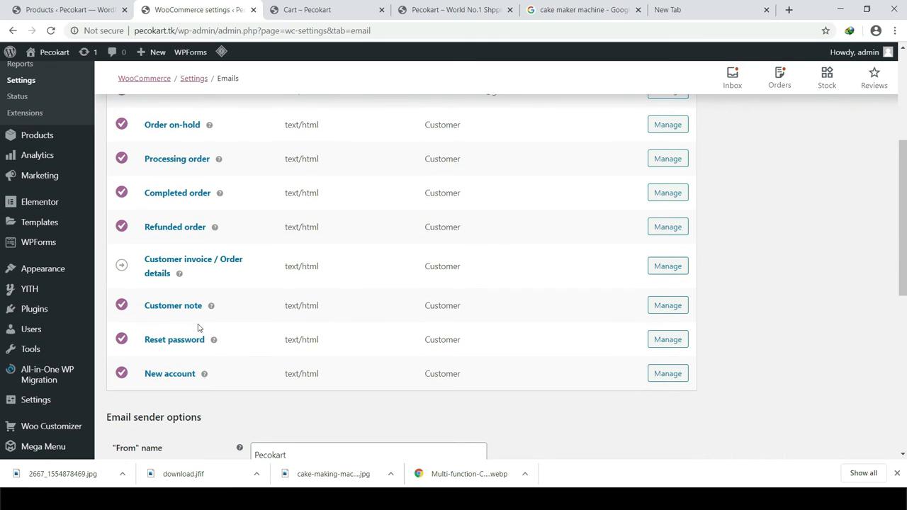
scroll(340, 316, down, 1)
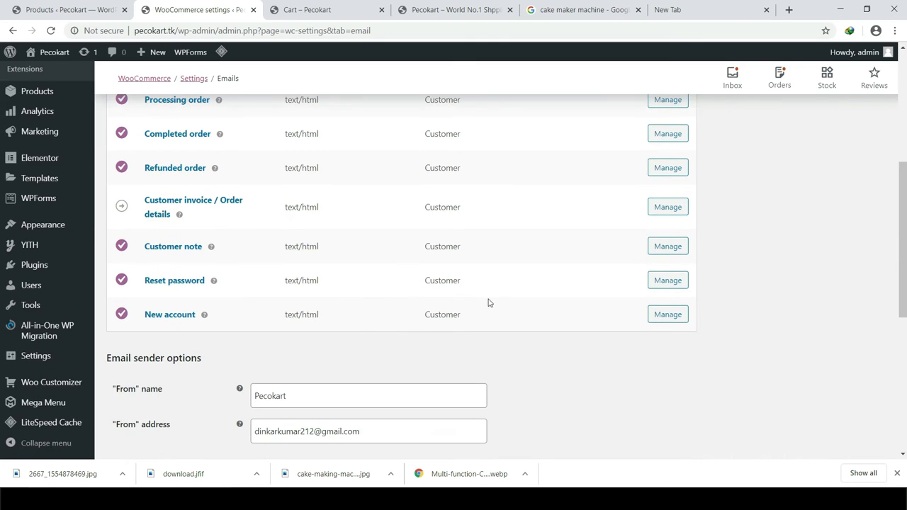
double_click(446, 314)
drag(438, 280, 425, 280)
scroll(487, 263, up, 2)
scroll(534, 291, down, 2)
click(533, 291)
scroll(482, 268, up, 4)
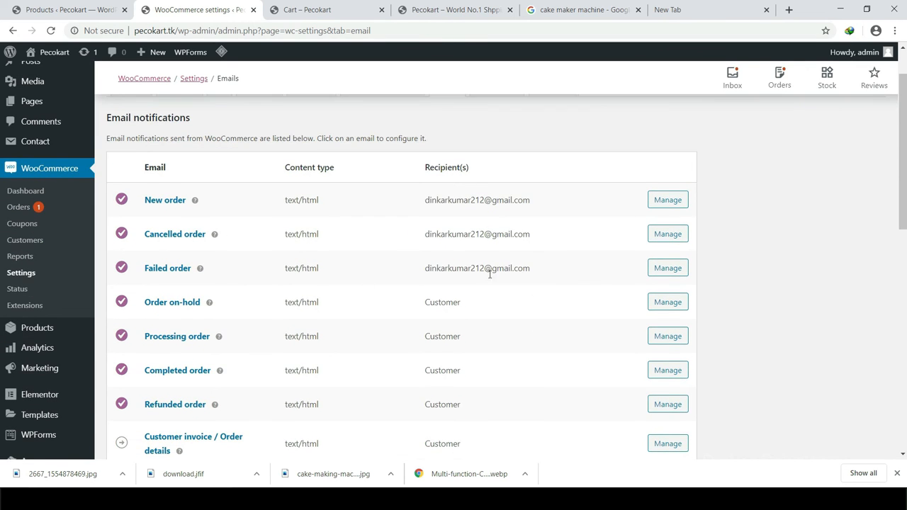
scroll(489, 275, down, 7)
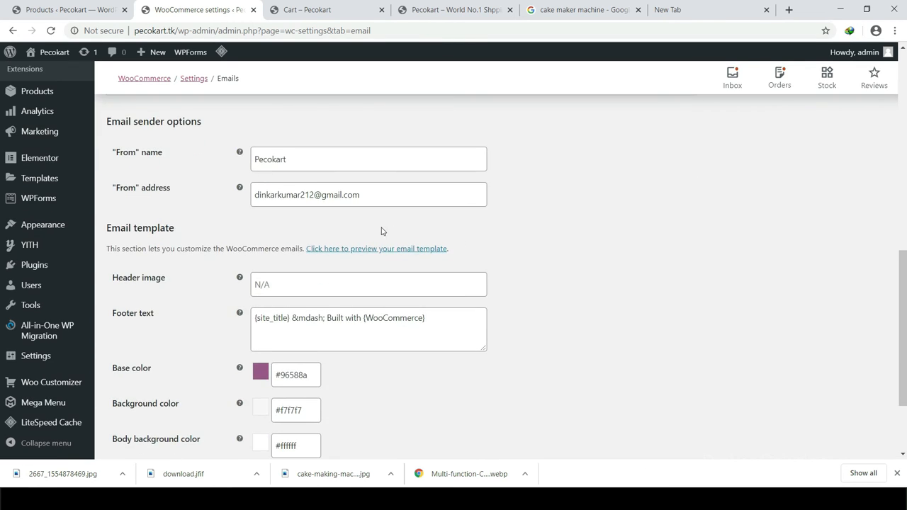
scroll(122, 134, up, 1)
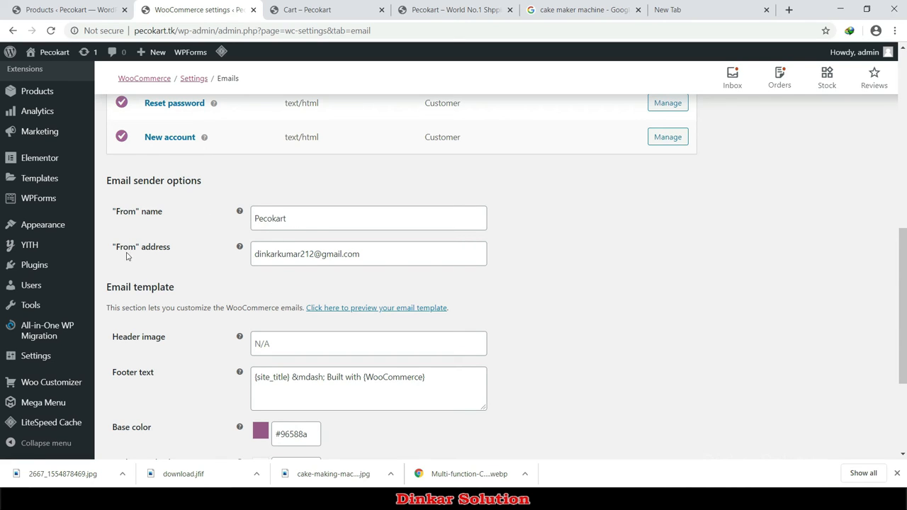
Step: Replace the email From address with the store's support address and save the email settings
drag(364, 261, 238, 263)
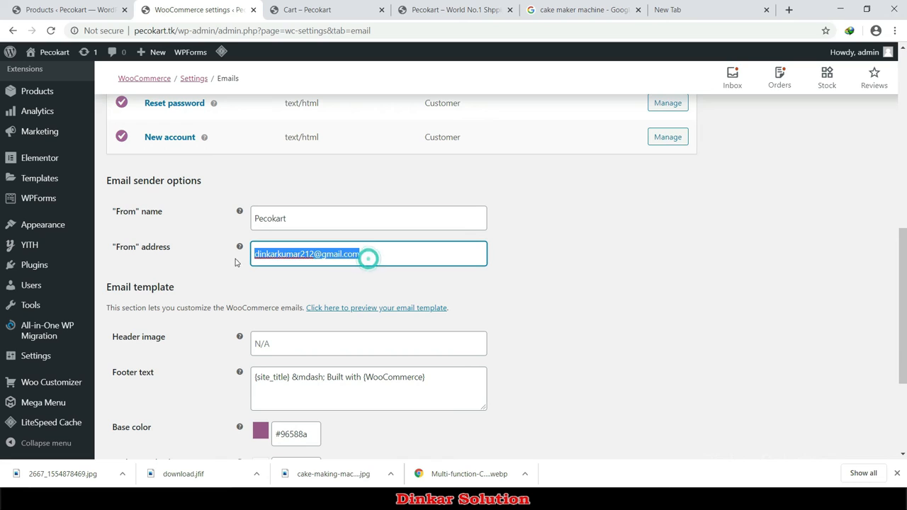
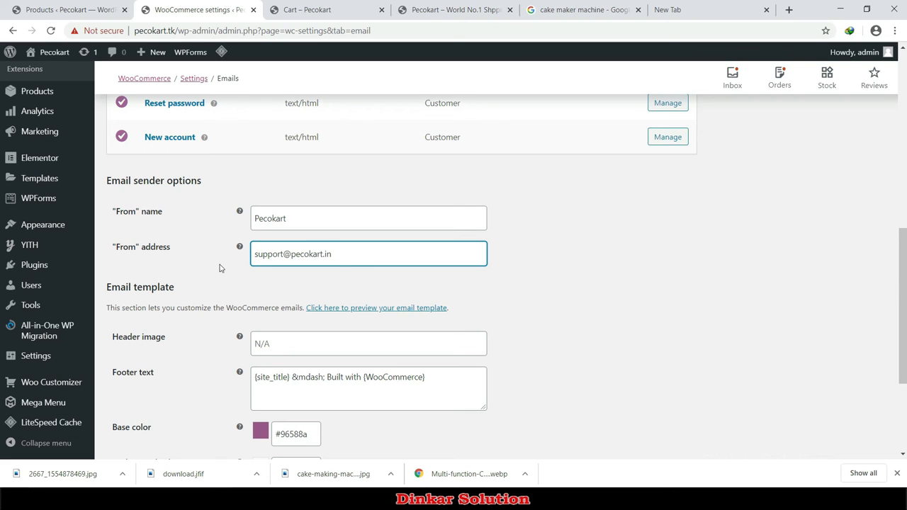
click(635, 355)
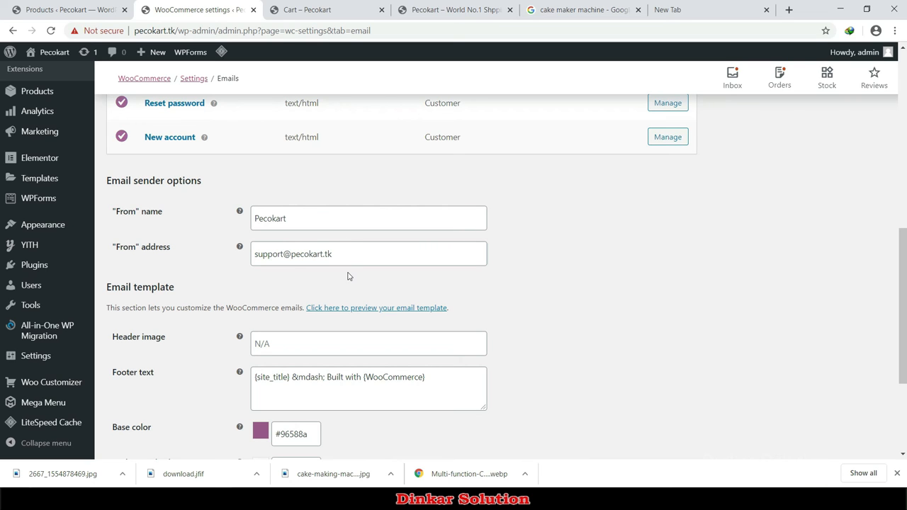
scroll(344, 278, up, 1)
scroll(331, 282, down, 3)
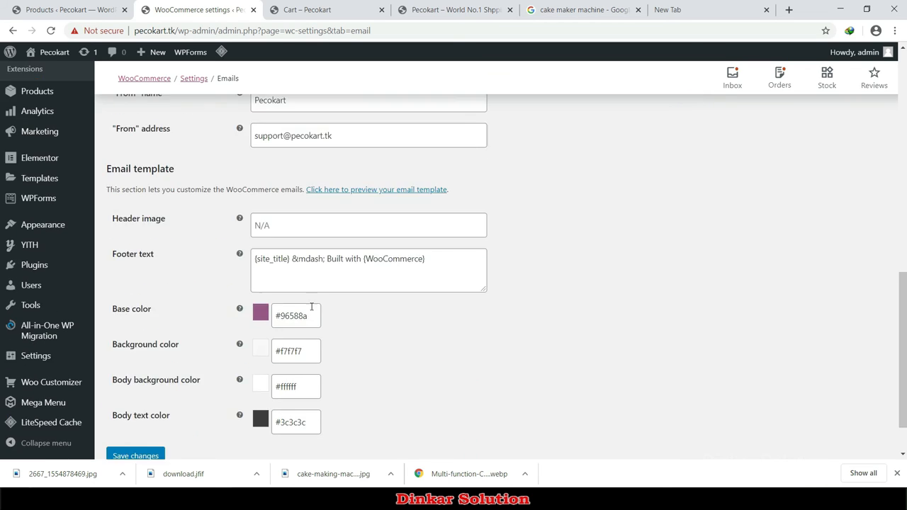
scroll(379, 333, down, 1)
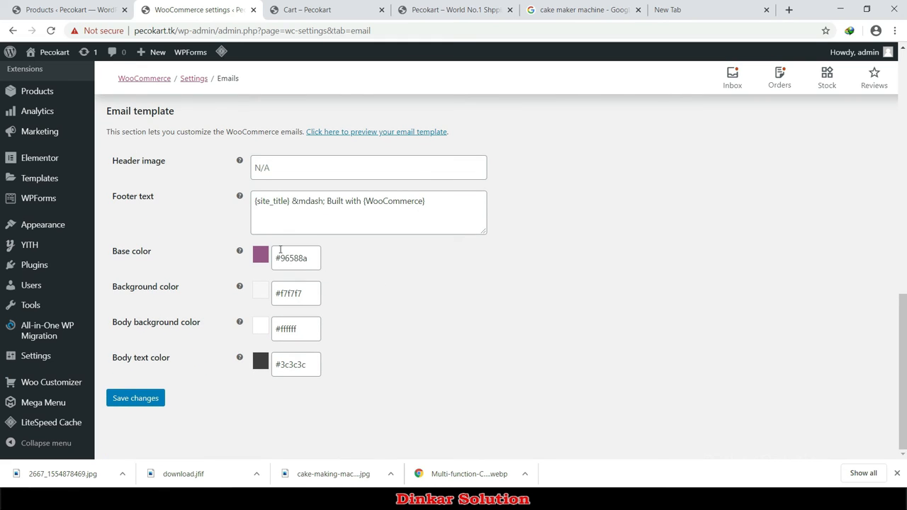
click(138, 398)
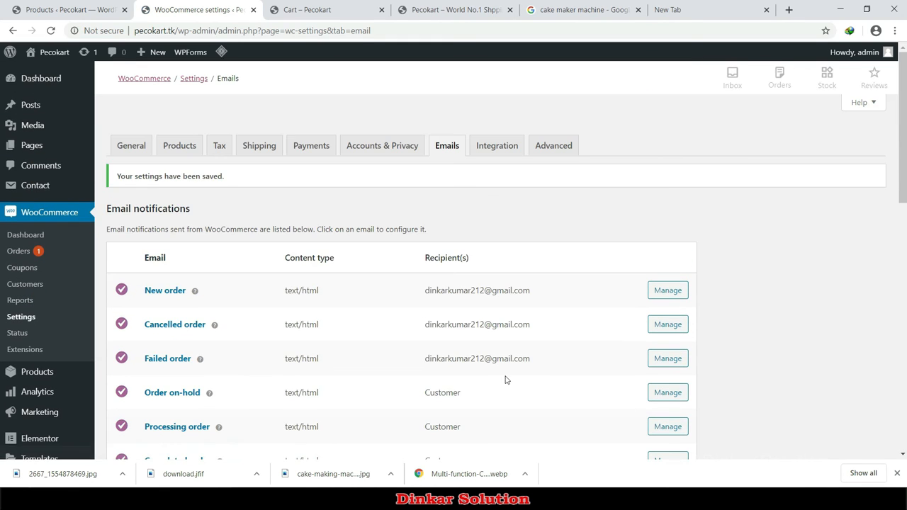
click(506, 152)
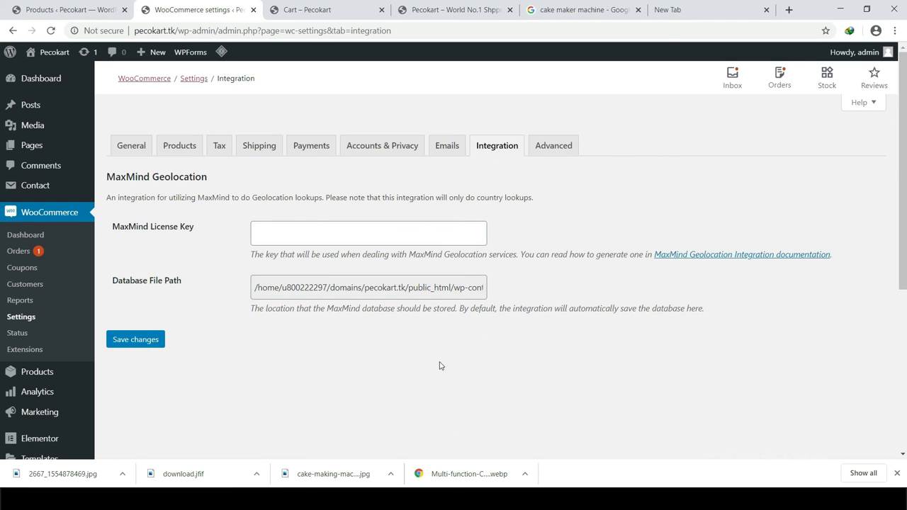
Step: Show the Advanced Page setup, with Cart, Checkout and My account pages assigned
click(543, 147)
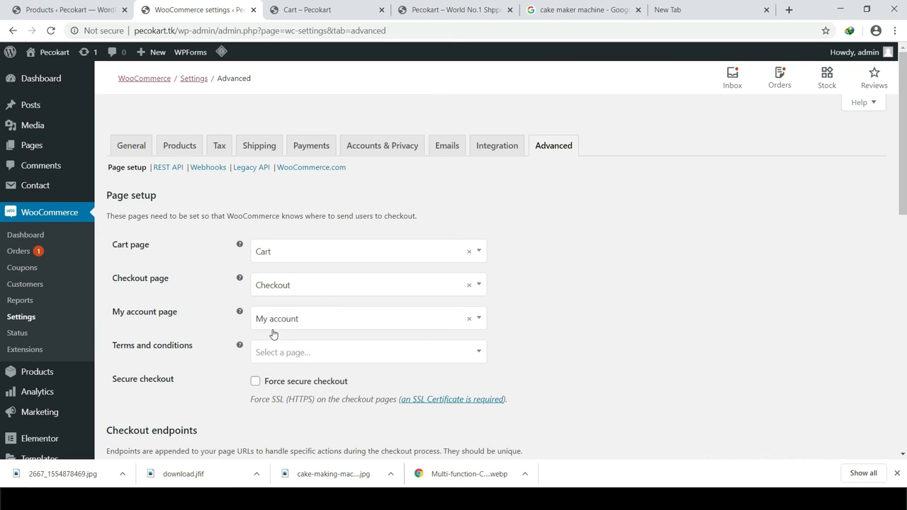
Step: Keep My account as the account page and leave Terms and conditions unselected
click(300, 316)
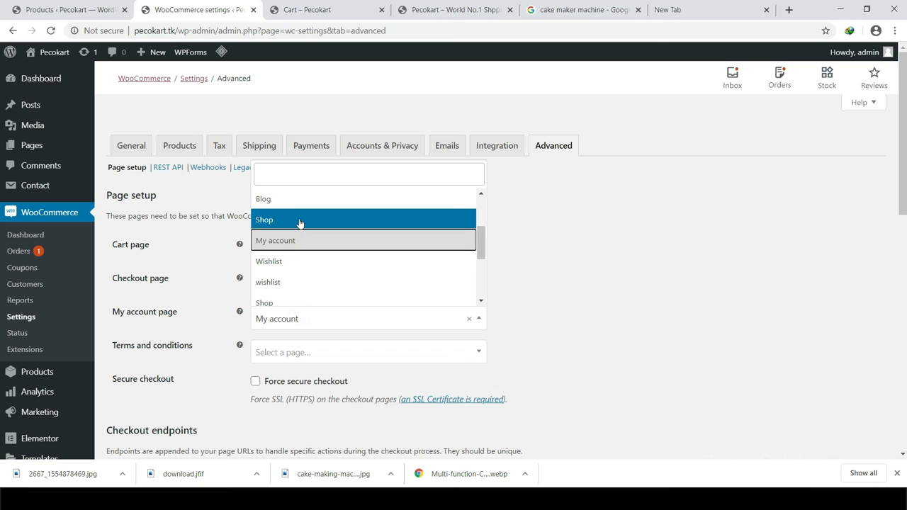
click(297, 240)
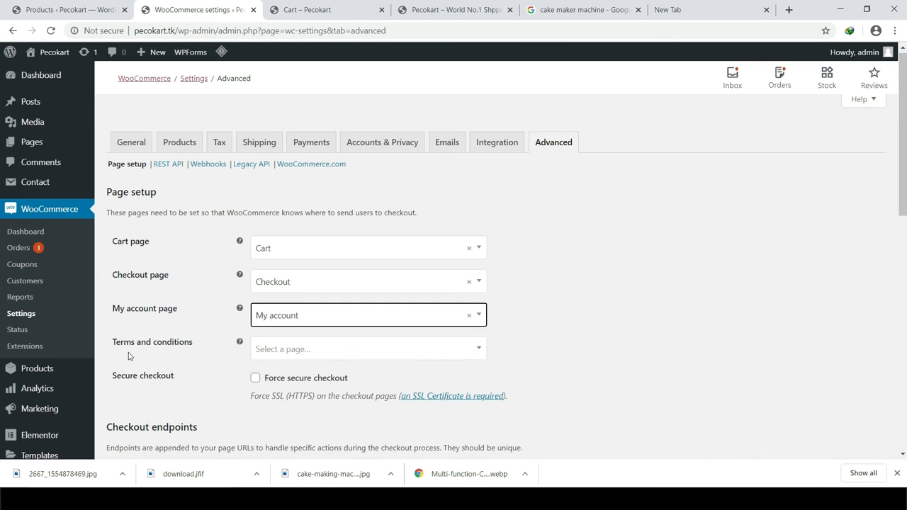
scroll(153, 303, down, 1)
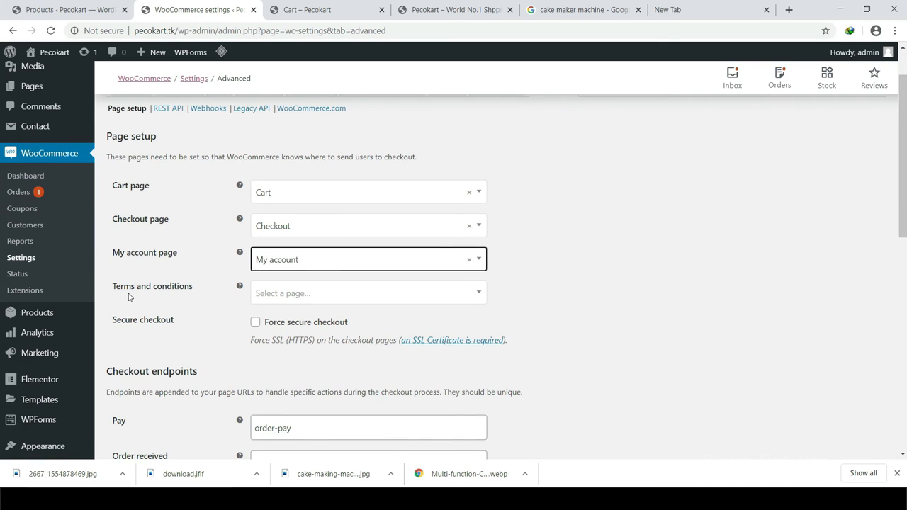
click(288, 295)
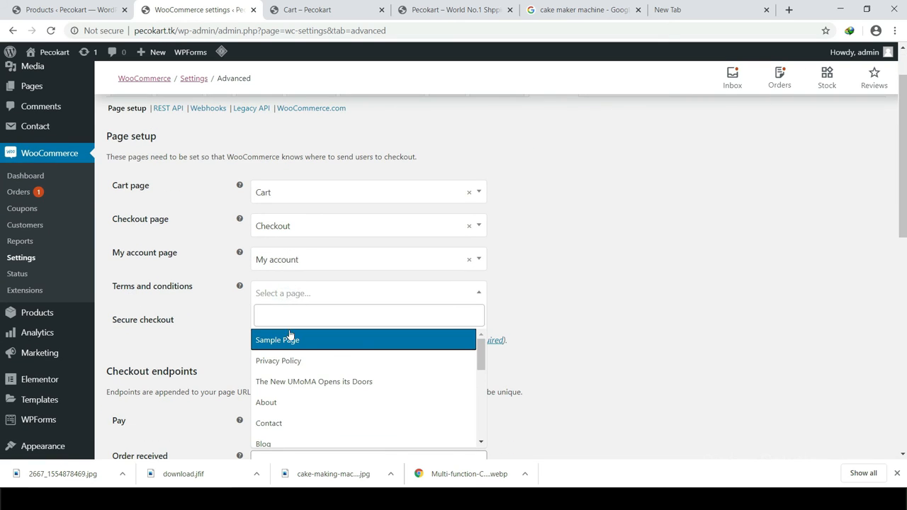
scroll(300, 390, down, 4)
scroll(303, 411, down, 3)
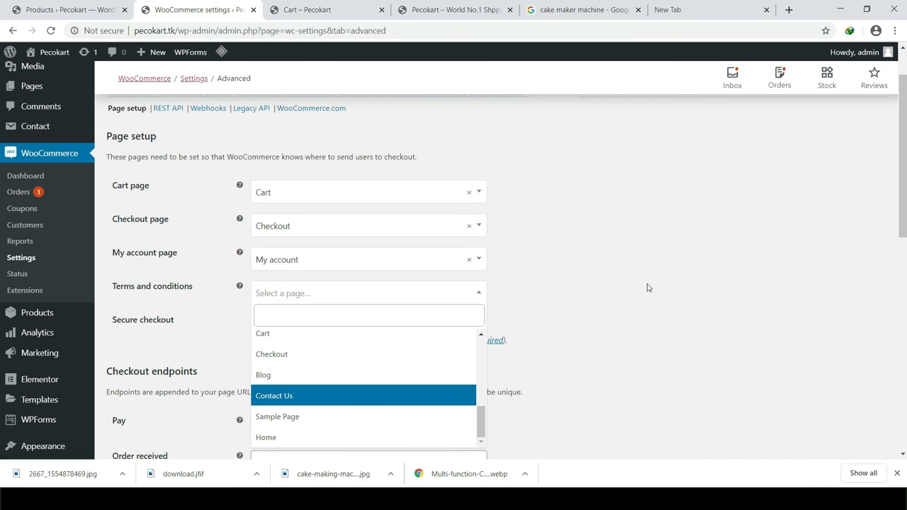
click(606, 298)
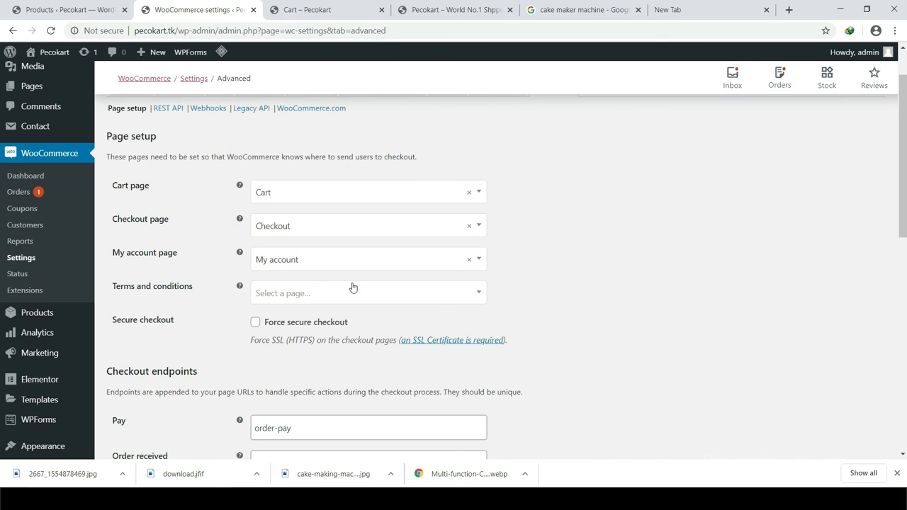
scroll(402, 209, down, 2)
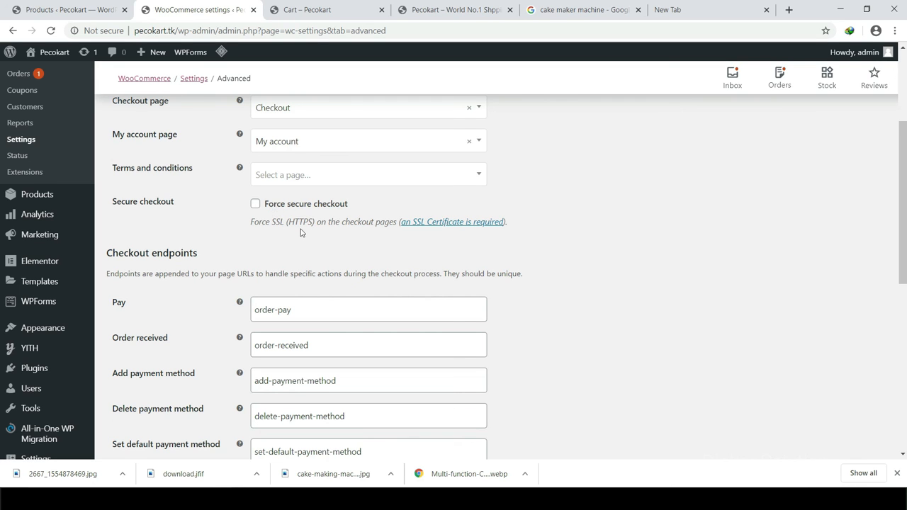
scroll(301, 232, up, 3)
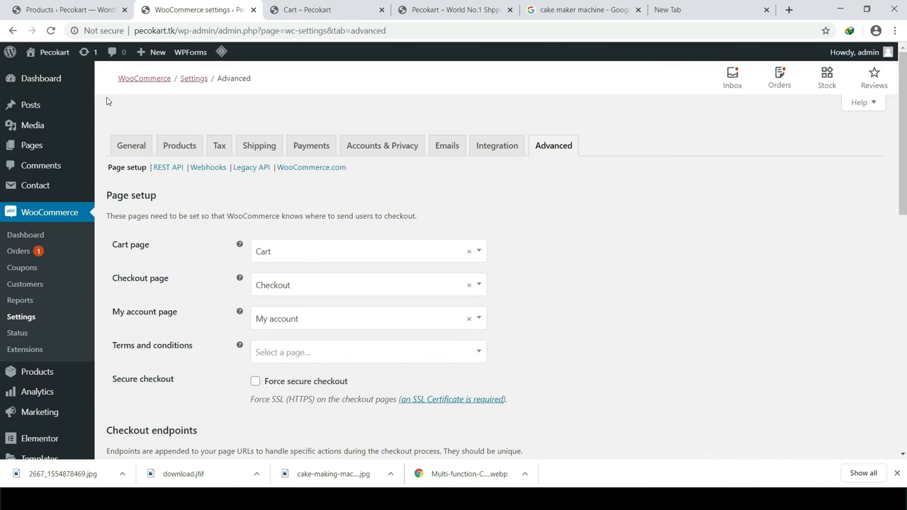
Step: Check the site's connection details, then save the Advanced page setup settings
click(103, 31)
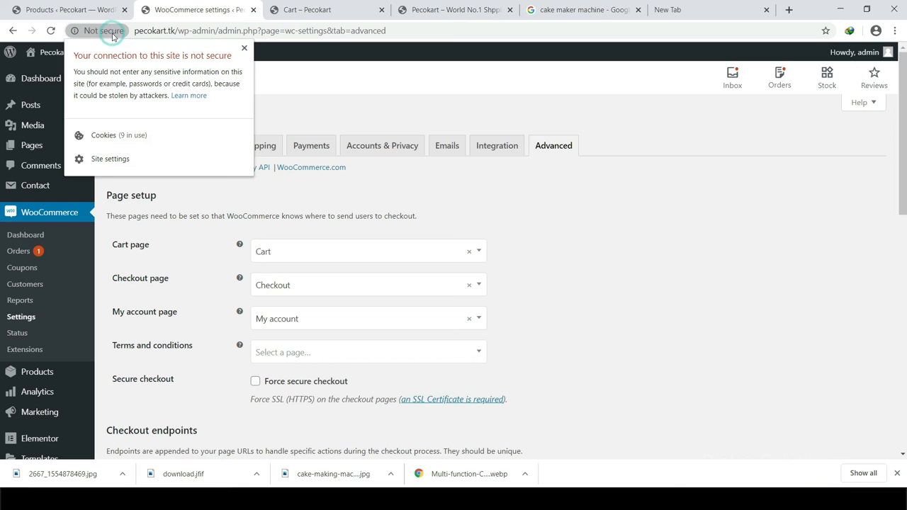
click(301, 84)
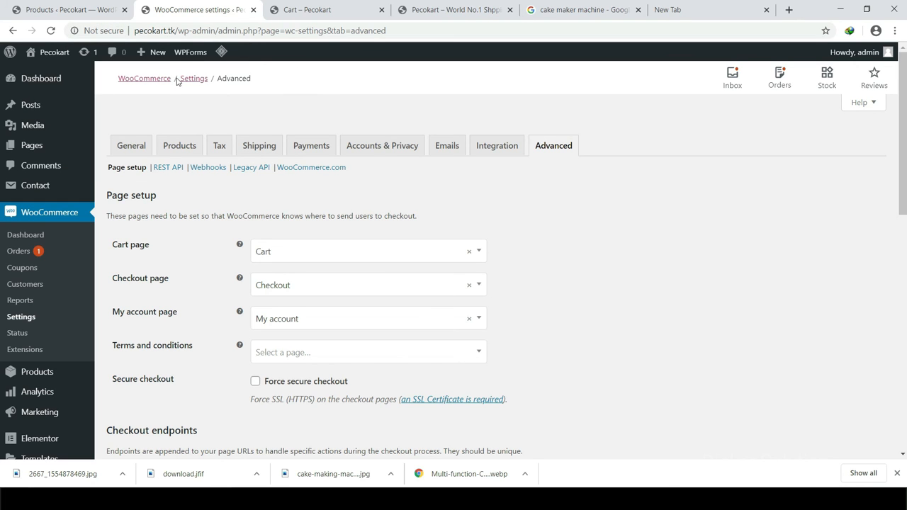
scroll(248, 229, down, 3)
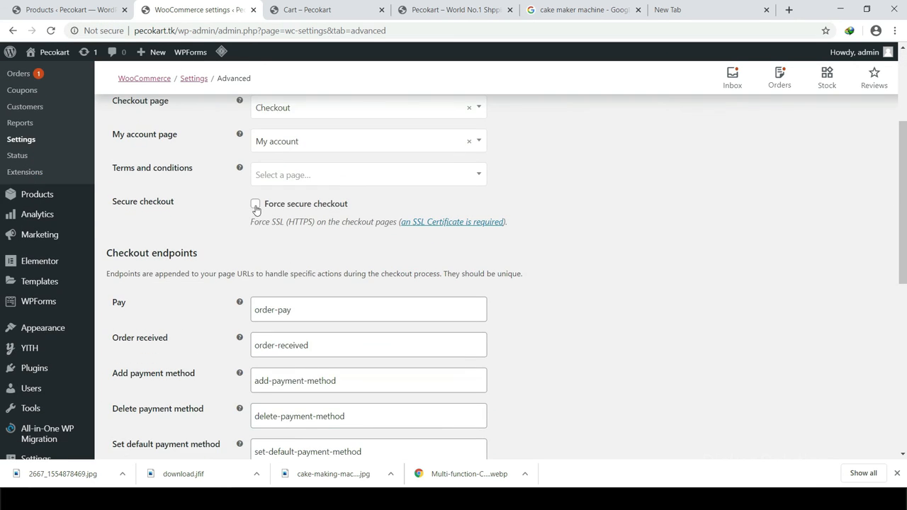
scroll(300, 209, down, 1)
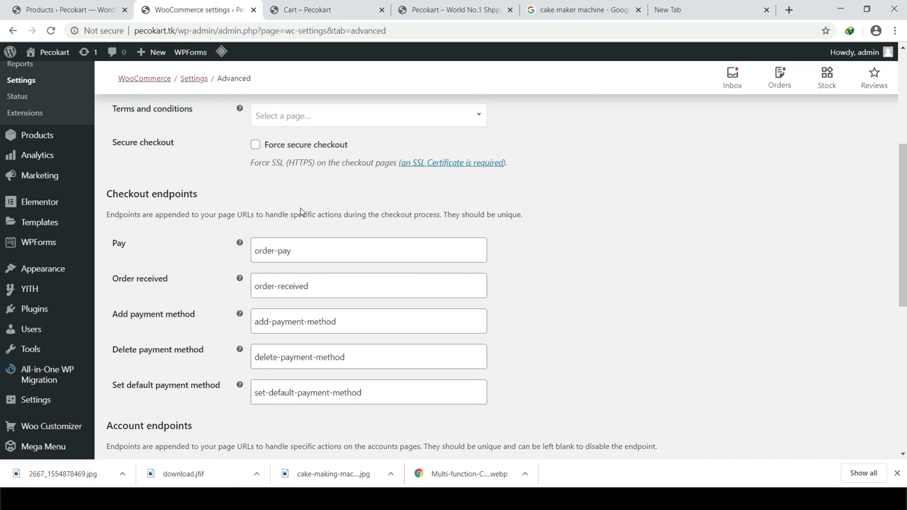
scroll(266, 266, up, 1)
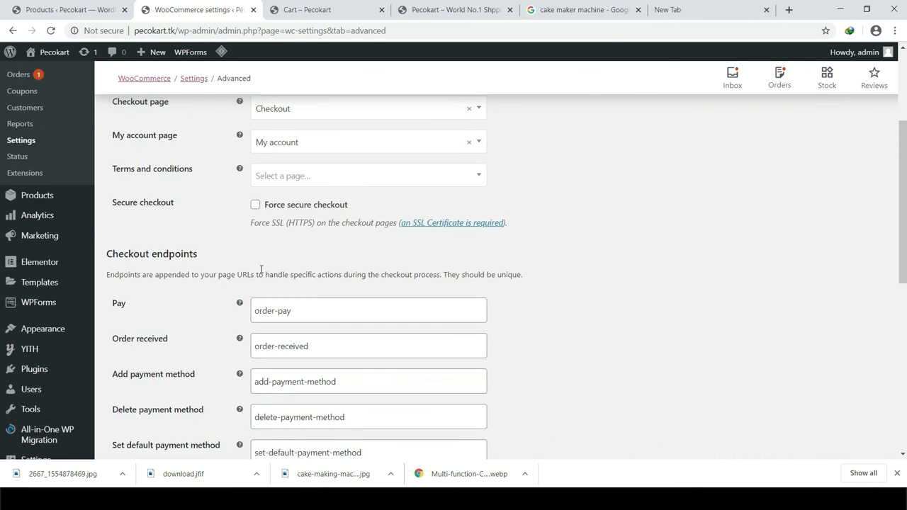
scroll(261, 273, up, 2)
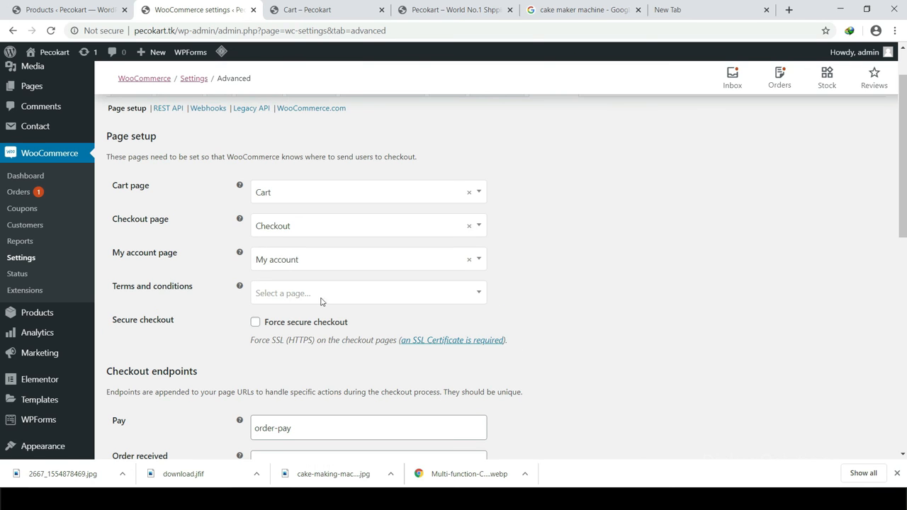
scroll(321, 302, down, 5)
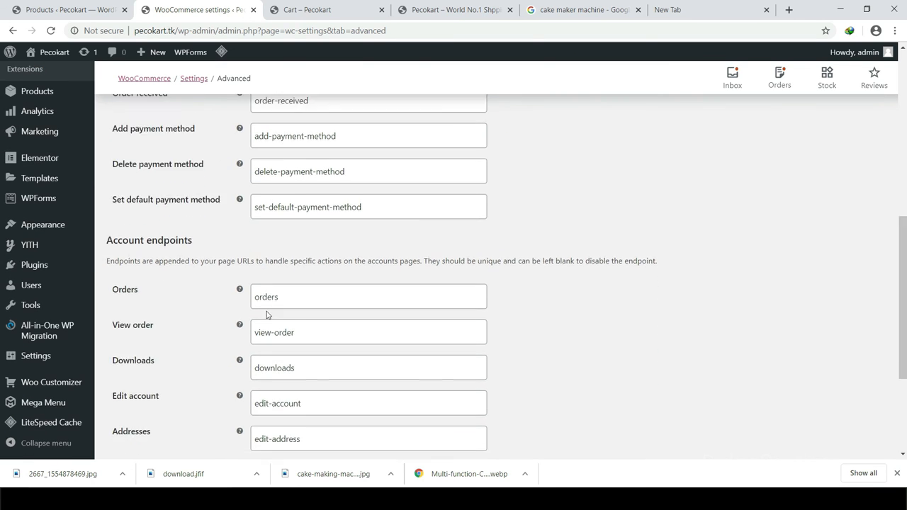
scroll(266, 315, down, 3)
mouse_move(44, 404)
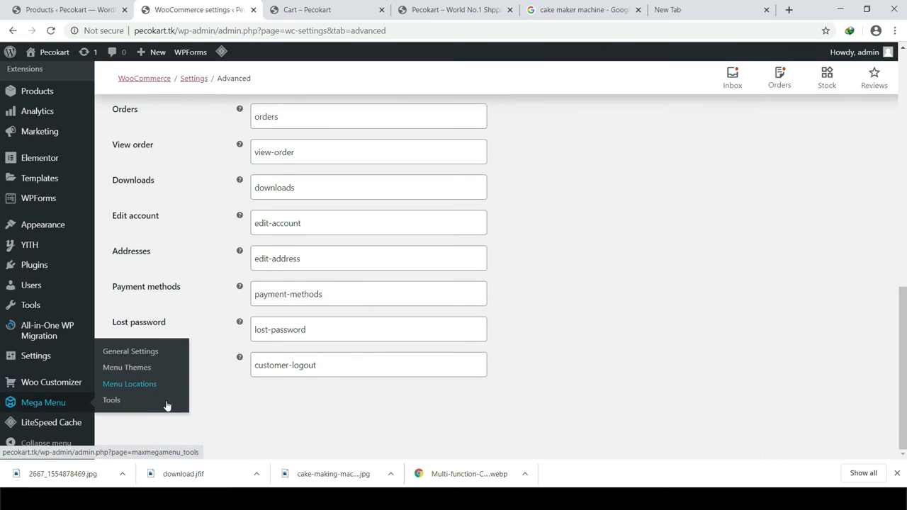
click(147, 409)
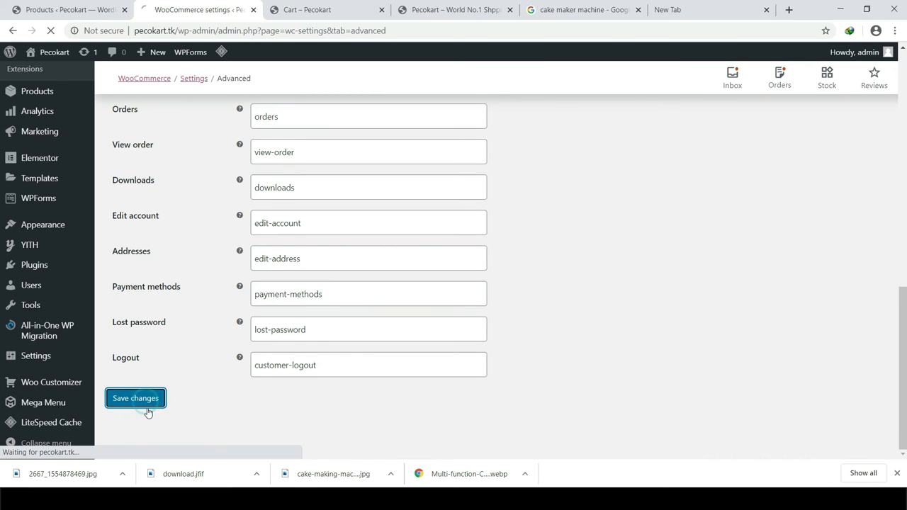
scroll(399, 411, down, 5)
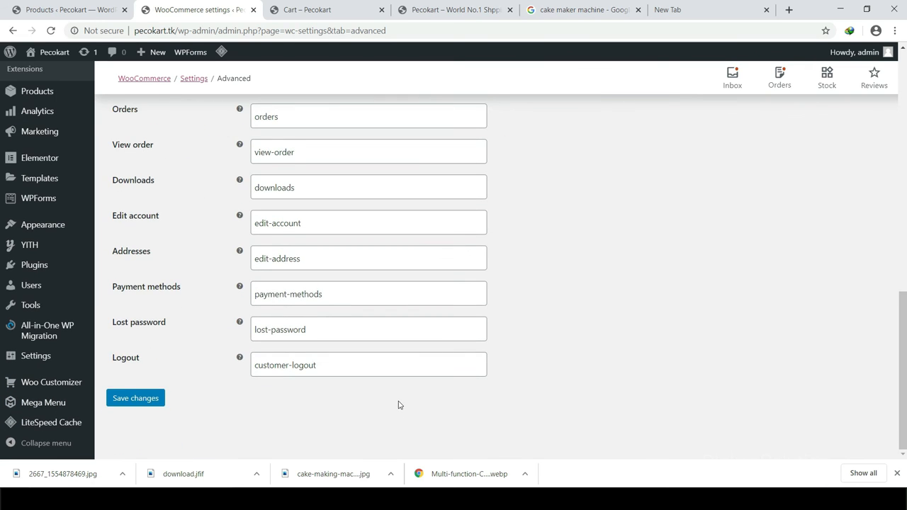
scroll(398, 405, up, 4)
scroll(397, 385, down, 2)
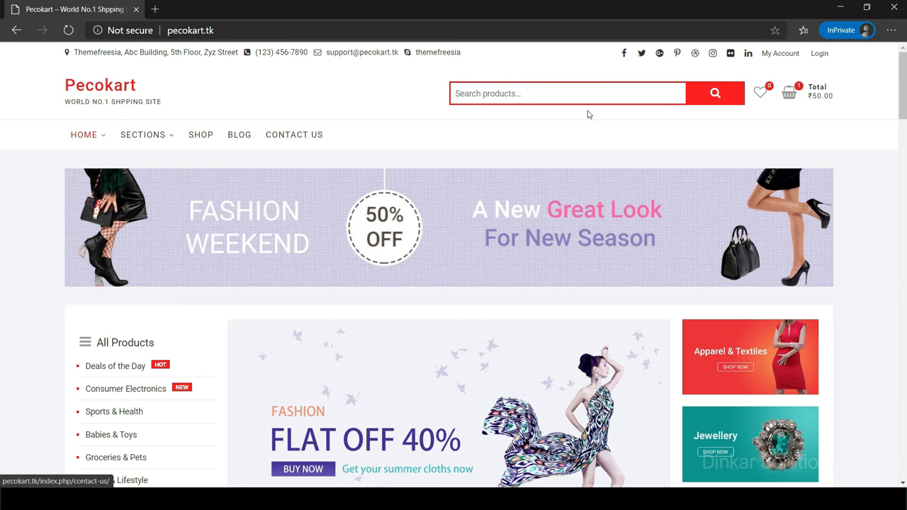
Step: Follow the storefront's top-menu My Account link, inspect its address, then return to WordPress admin
scroll(786, 139, down, 1)
scroll(786, 140, down, 4)
scroll(780, 241, up, 4)
click(777, 54)
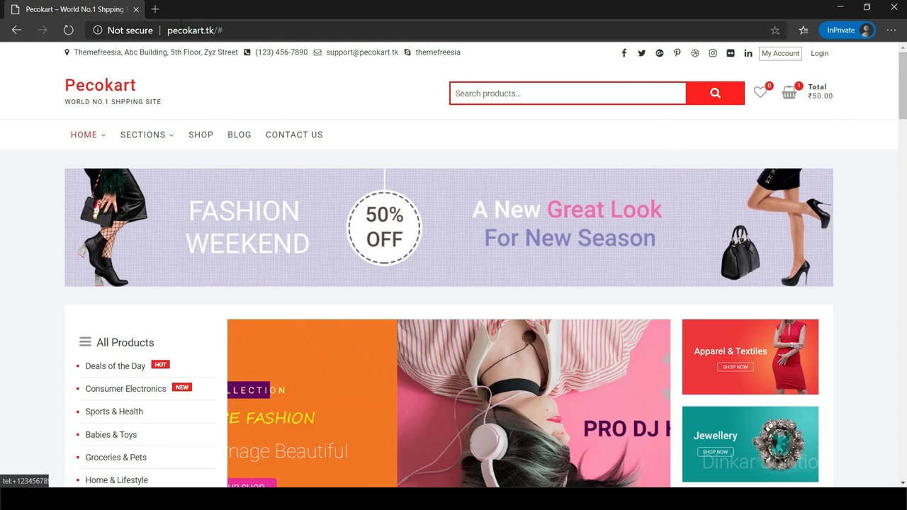
click(220, 30)
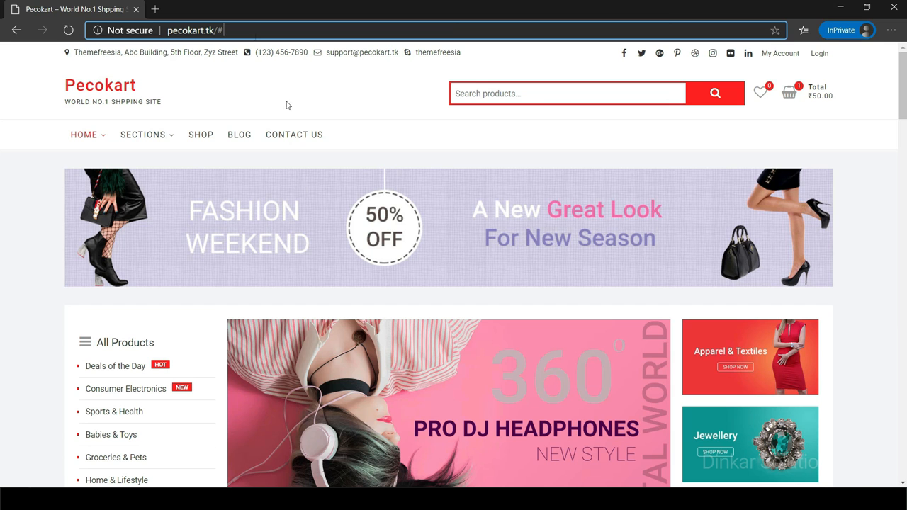
key(alt+Tab)
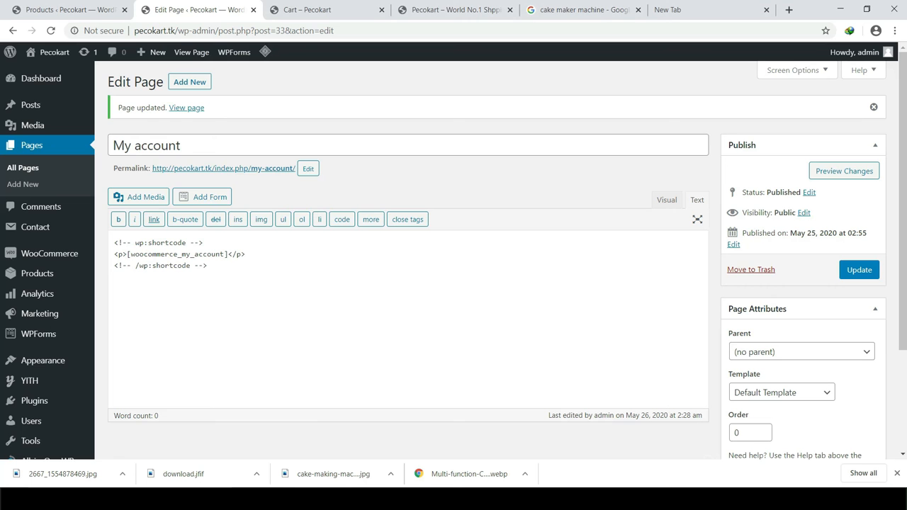
Step: In the Customizer's Top Menu, expand the My Account item and select its # URL
click(336, 12)
click(489, 13)
scroll(225, 121, up, 2)
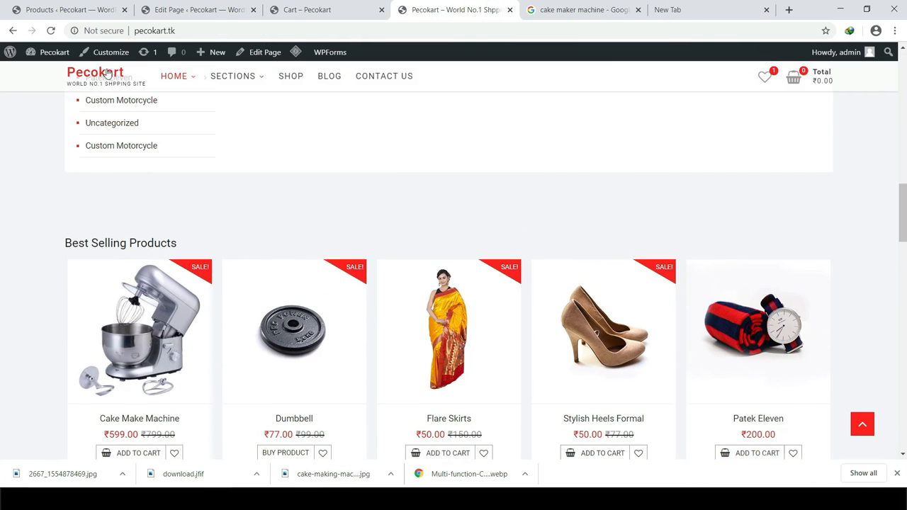
click(109, 55)
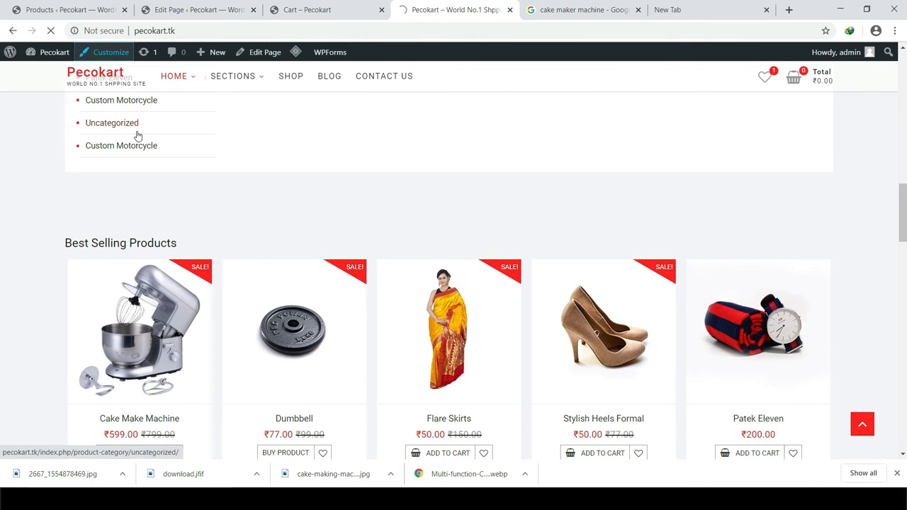
scroll(385, 269, up, 4)
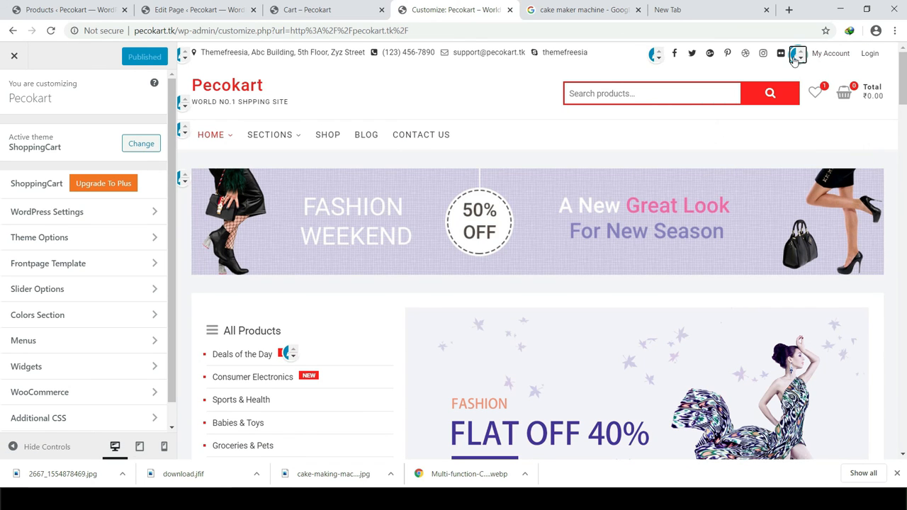
click(796, 56)
click(28, 253)
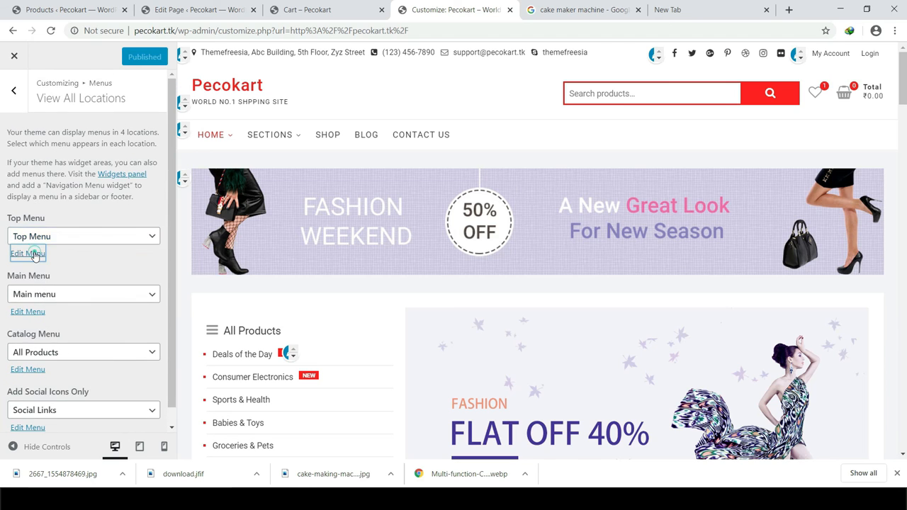
click(110, 176)
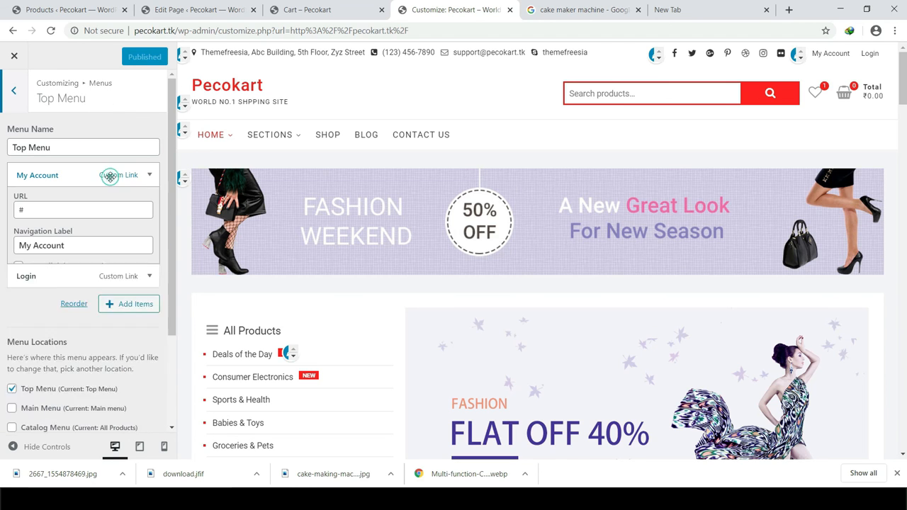
double_click(41, 217)
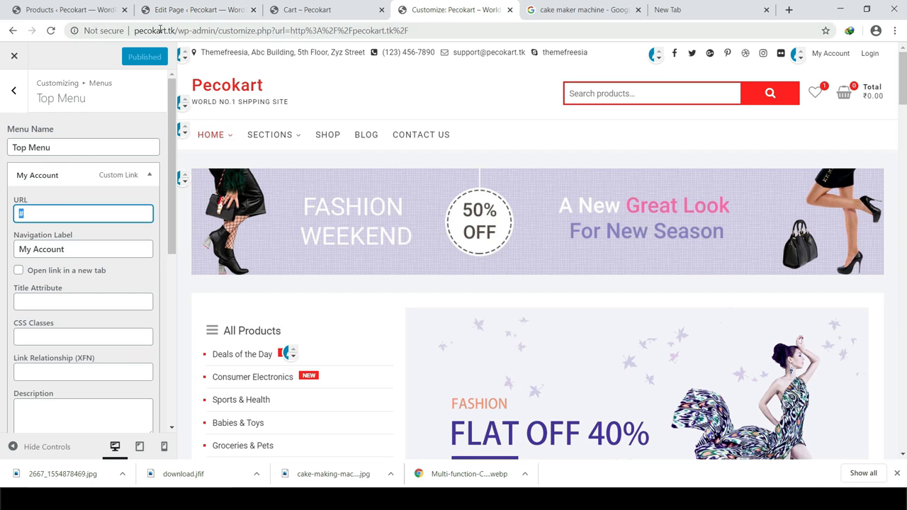
click(204, 15)
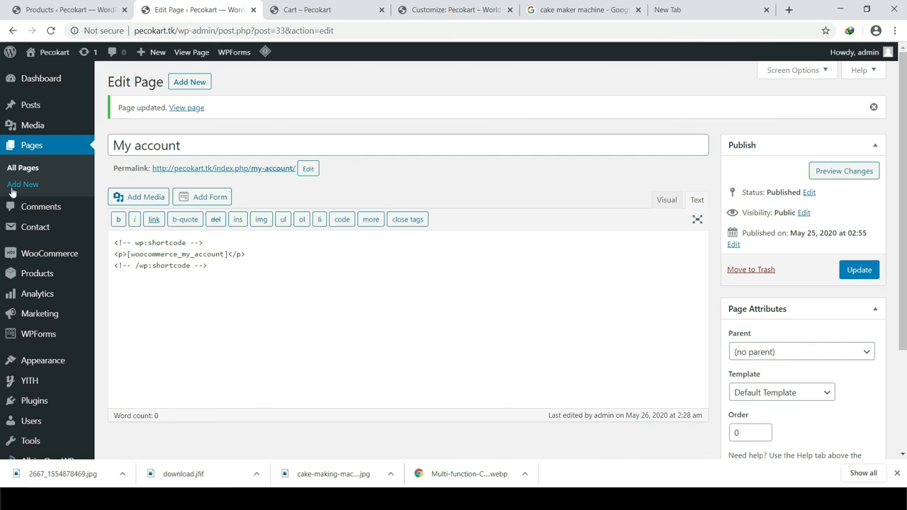
Step: Copy the My account page's View link address from the All Pages list
click(24, 168)
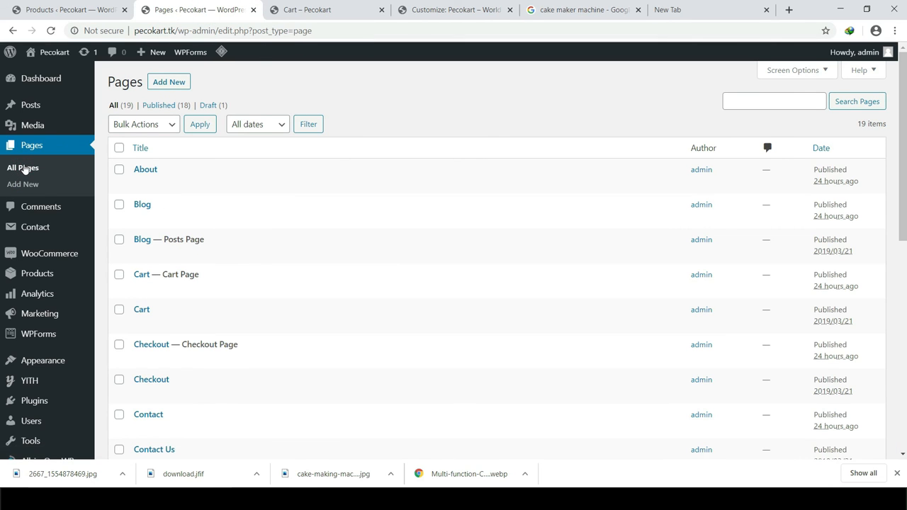
scroll(315, 209, down, 2)
scroll(319, 213, down, 1)
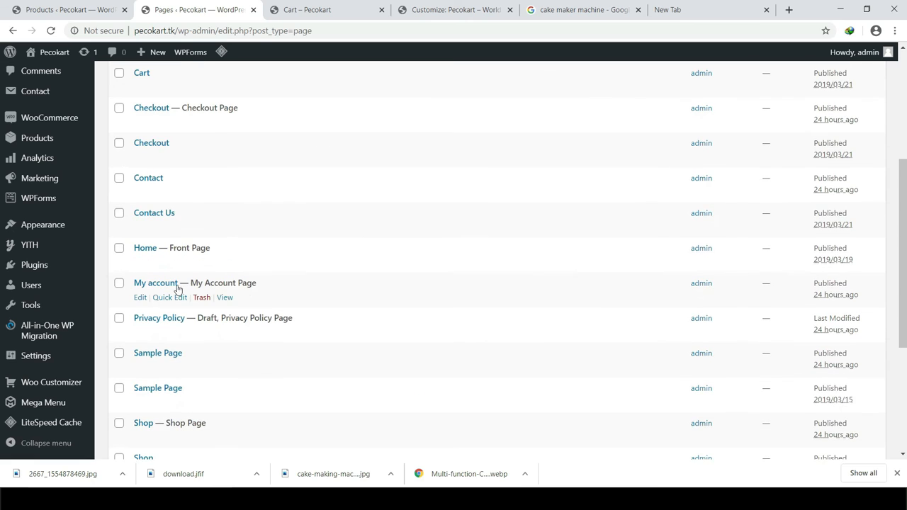
right_click(229, 303)
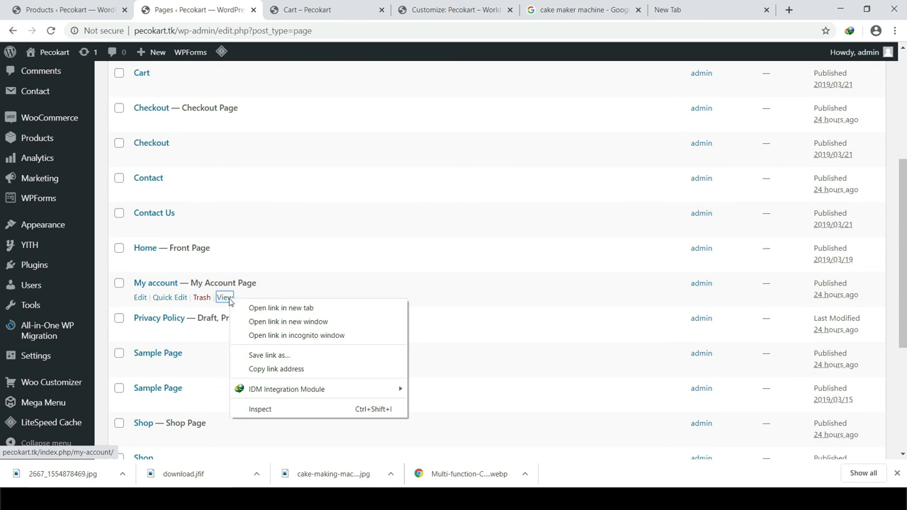
click(287, 369)
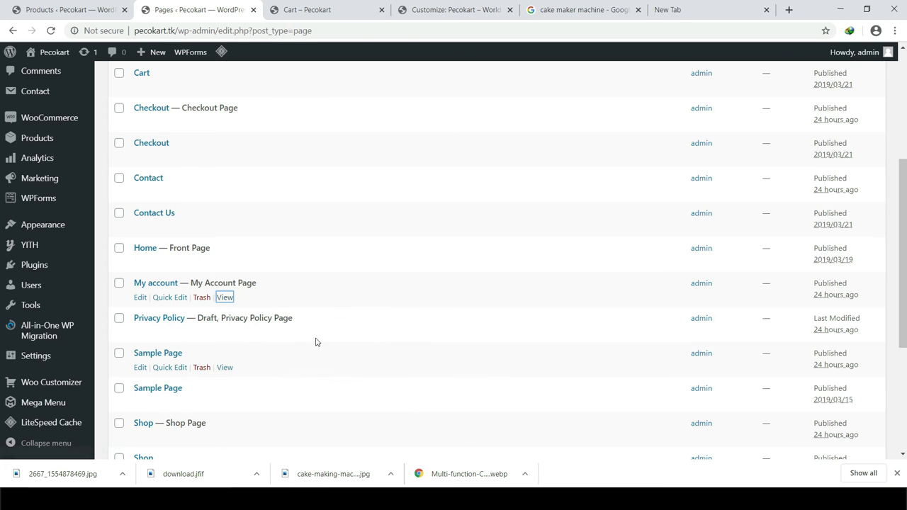
click(343, 10)
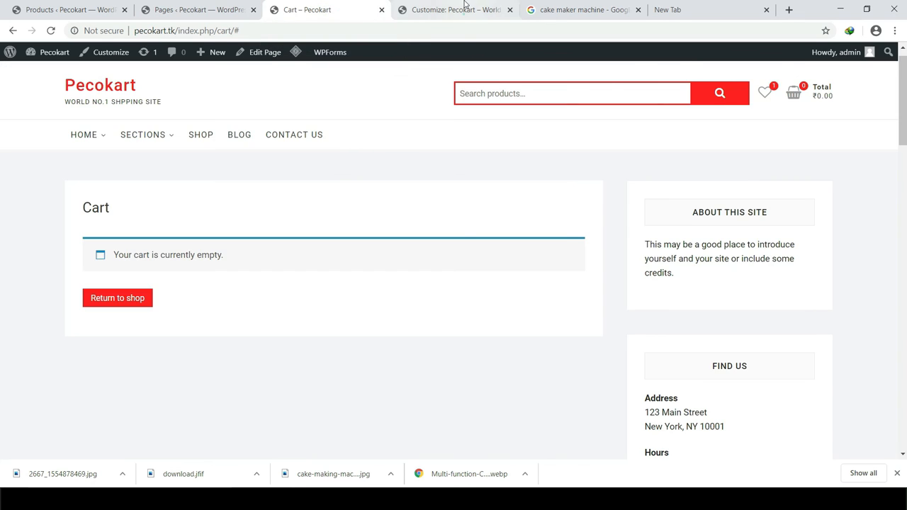
Step: Paste the my-account page URL into the My Account menu link and publish the change
click(462, 10)
click(36, 216)
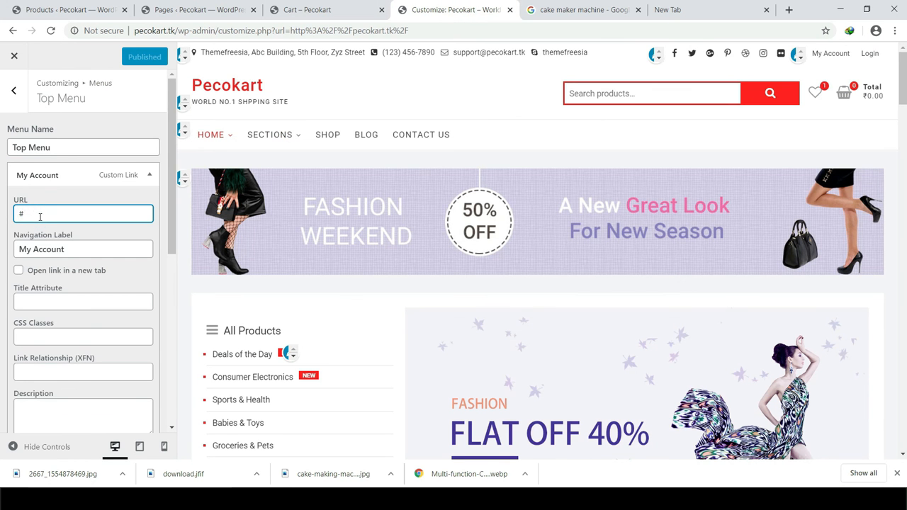
key(ctrl+v)
scroll(111, 283, down, 3)
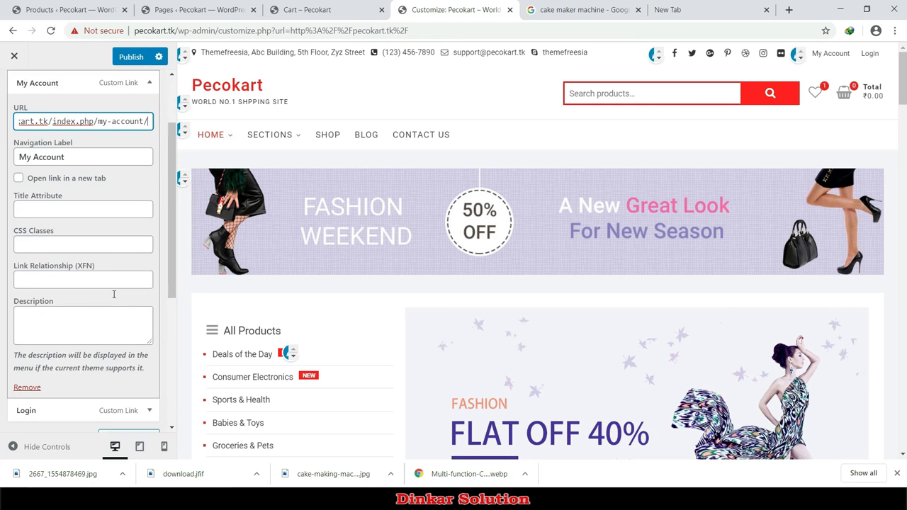
click(134, 56)
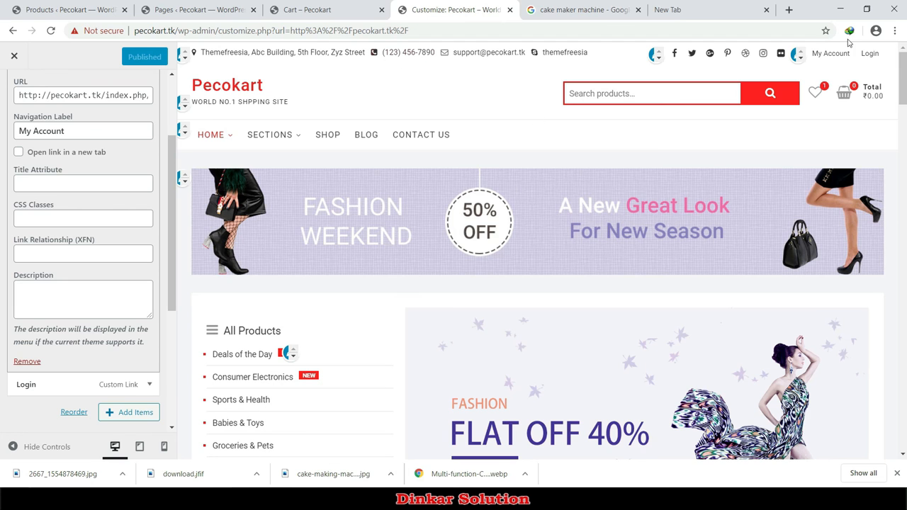
key(alt+Tab)
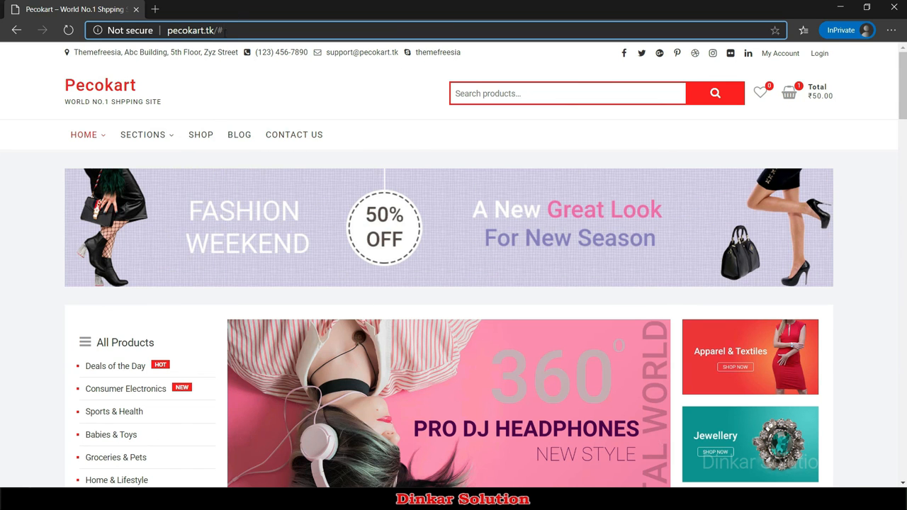
Step: Remove the trailing /# from the store address and reload the Pecokart home page
key(super+p)
key(Escape)
double_click(220, 29)
key(BackSpace)
key(Return)
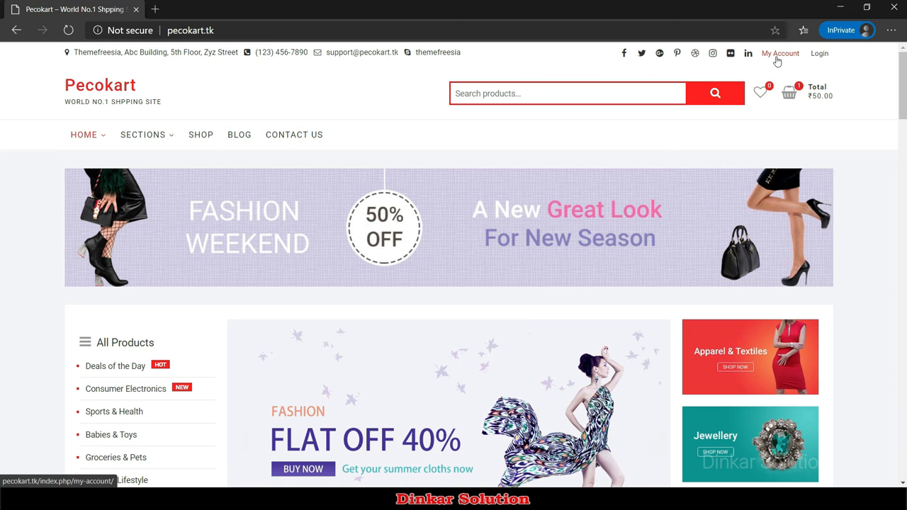
Step: Follow the top-menu My Account link and check the Login and Register headings on /my-account/
click(777, 60)
scroll(329, 375, down, 2)
scroll(328, 375, up, 2)
double_click(85, 247)
drag(347, 247, 415, 248)
click(410, 250)
Step: Try the Login form's username/email and password fields, dismissing the autofill suggestion
scroll(418, 277, down, 2)
scroll(463, 304, up, 2)
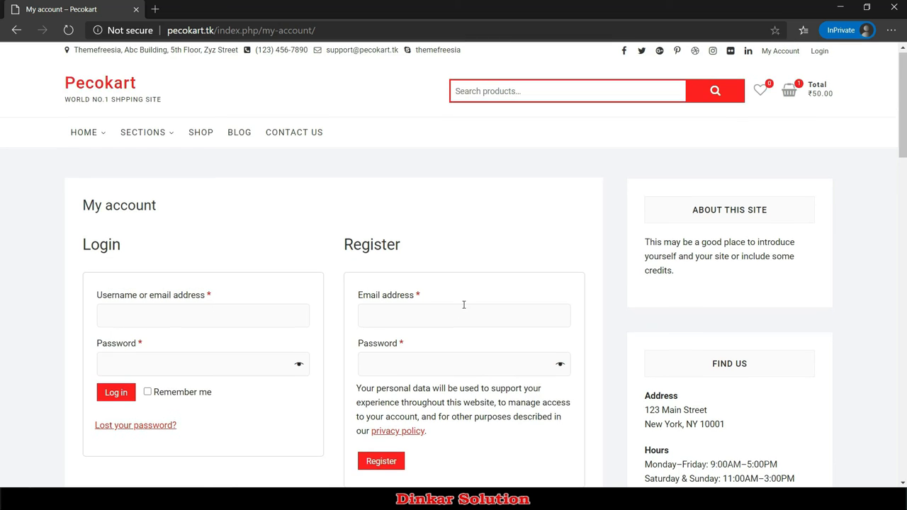
scroll(153, 282, down, 2)
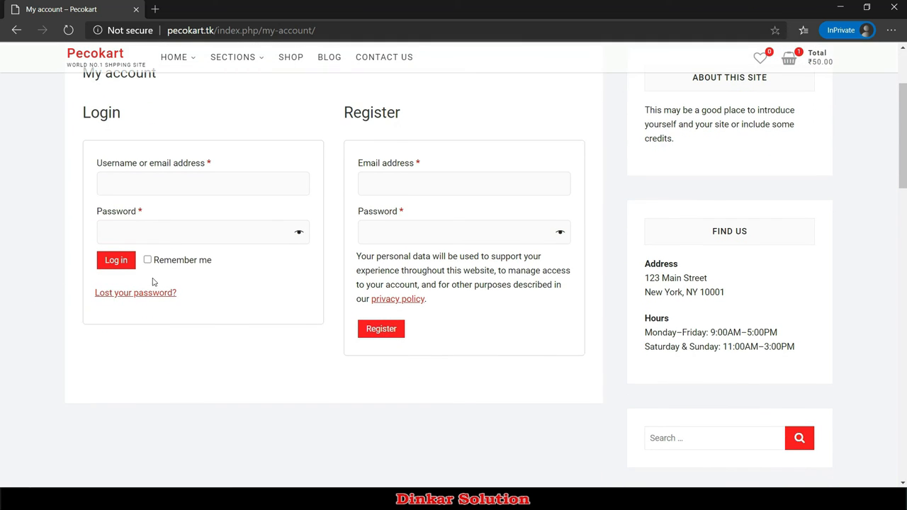
click(155, 179)
click(223, 132)
click(112, 185)
click(128, 232)
Step: Try the Register form's email and password fields, then press Register with the fields empty
scroll(373, 310, up, 2)
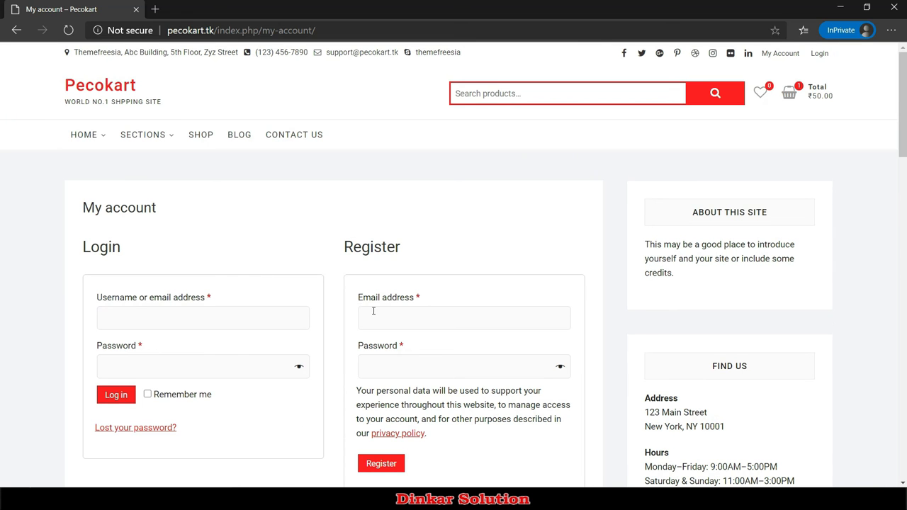
scroll(393, 319, down, 1)
double_click(345, 180)
click(394, 259)
click(401, 337)
click(386, 254)
click(383, 324)
click(393, 295)
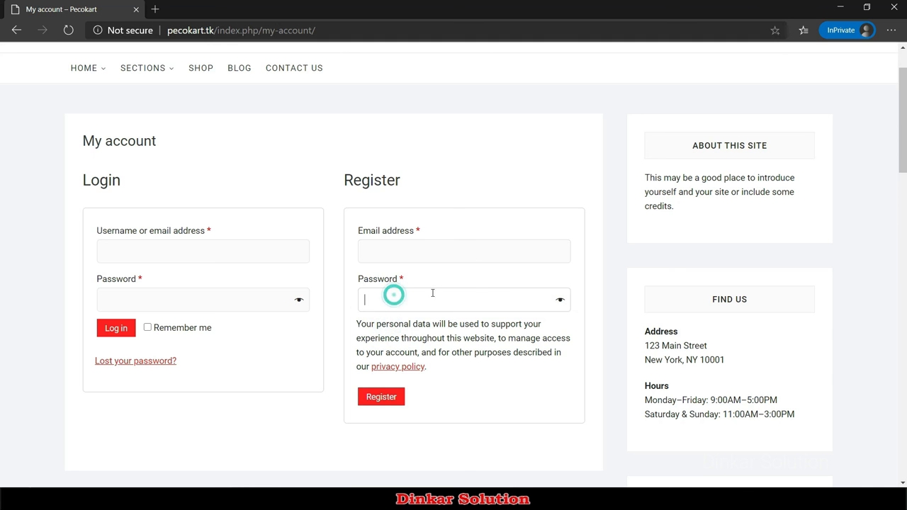
click(390, 400)
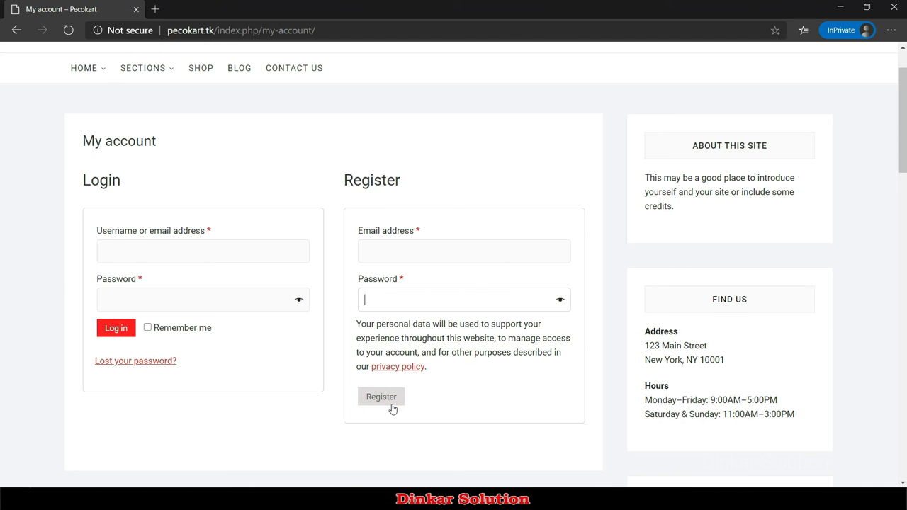